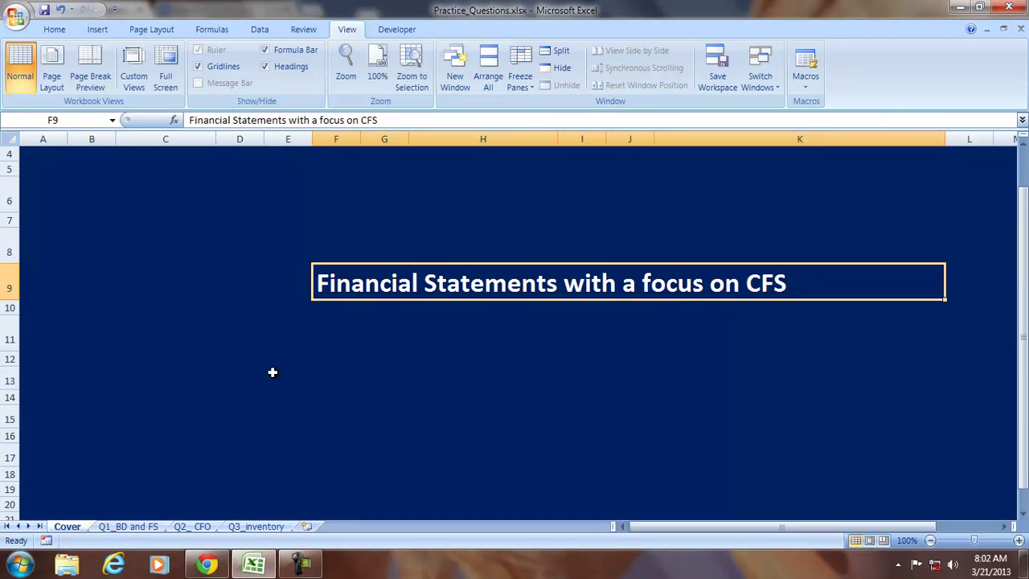
Open the Q1_BD and FS sheet and review the 2011 transactions and the question below them at 100% zoom
left_click(129, 527)
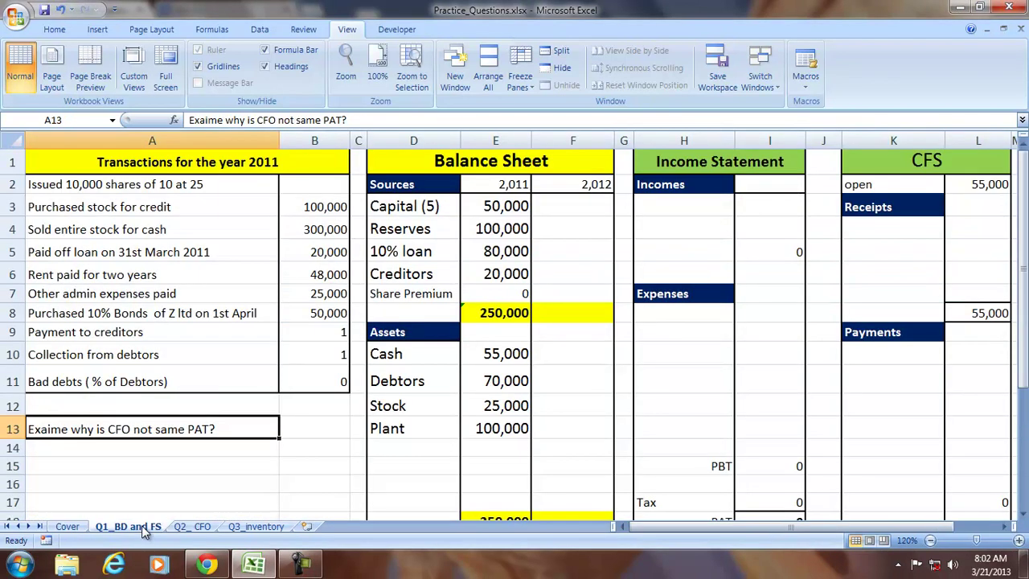
left_click_drag(443, 156, 438, 468)
left_click_drag(187, 163, 193, 381)
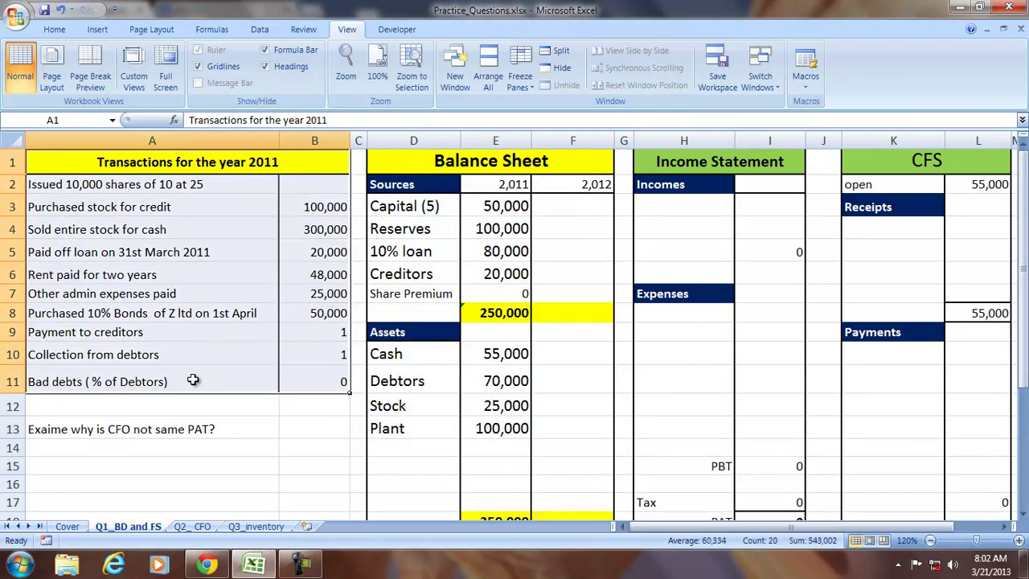
left_click(334, 383)
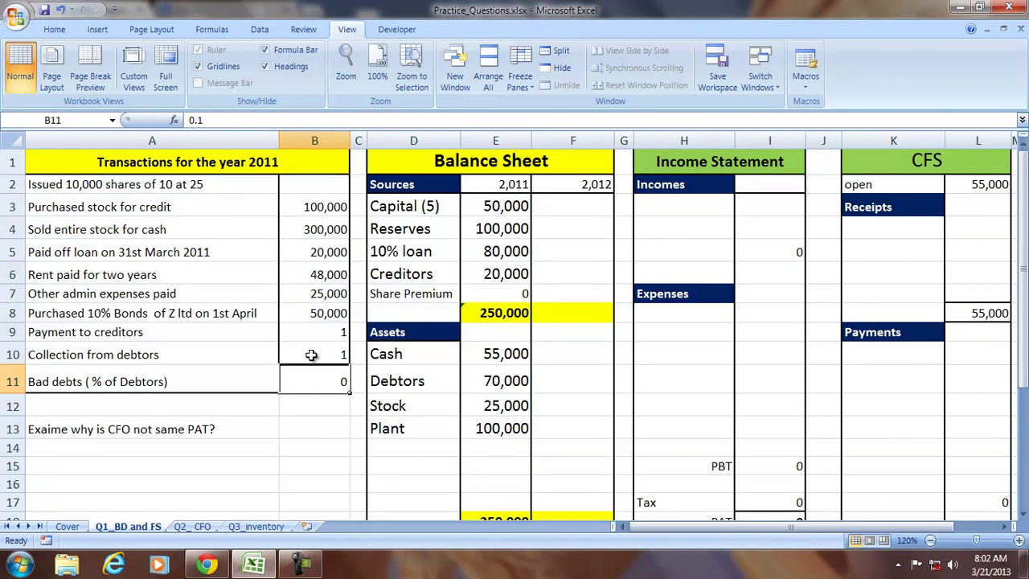
left_click_drag(312, 332, 316, 382)
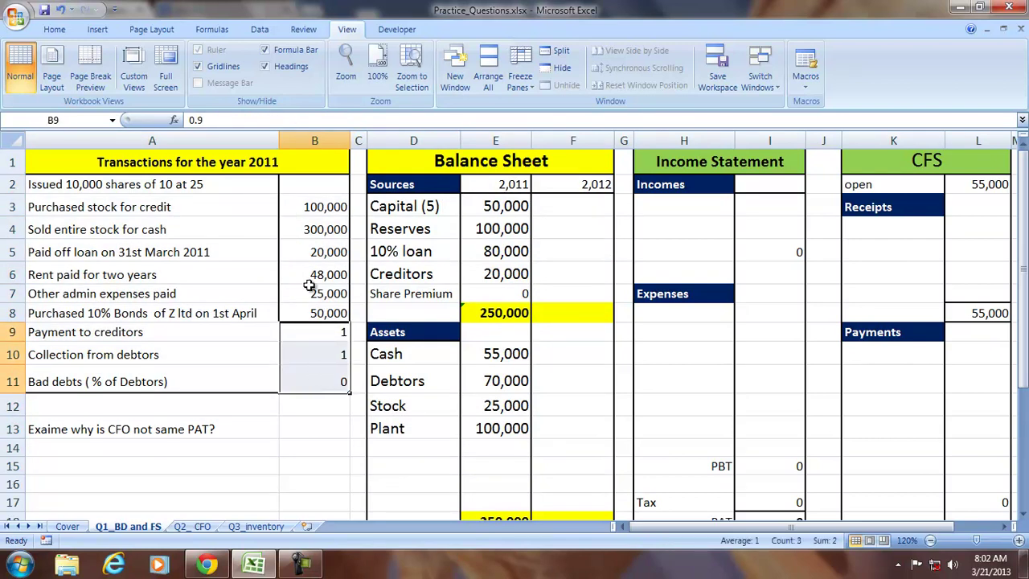
left_click(378, 78)
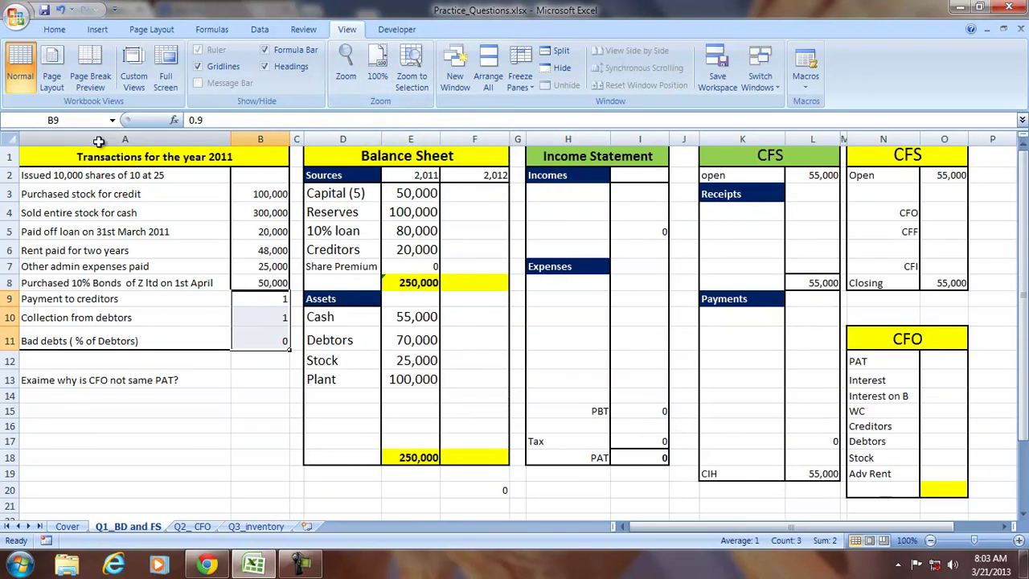
left_click(94, 380)
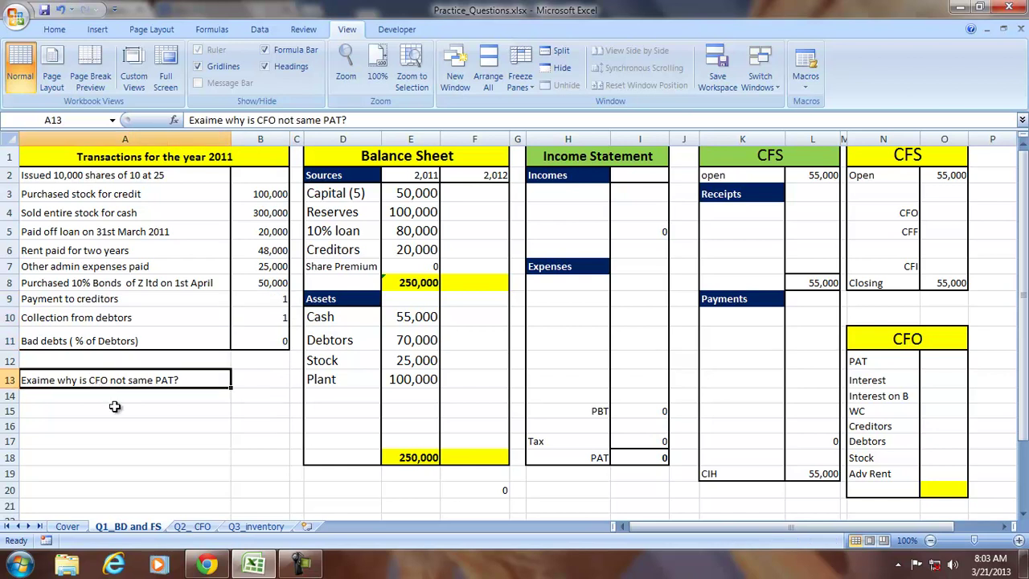
Format the creditor payment, debtor collection and bad debts values in B9:B11 as percentages
left_click(56, 31)
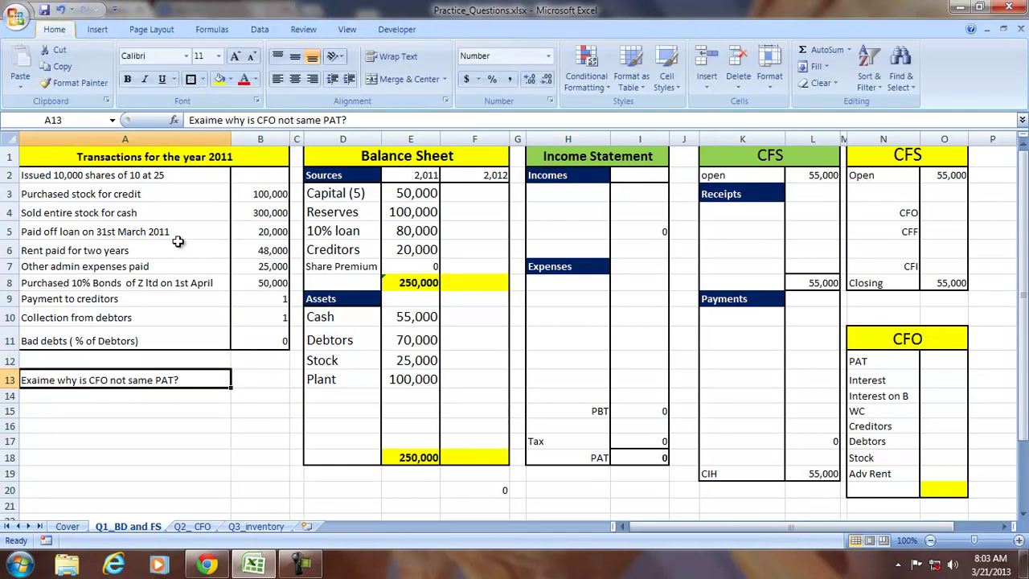
left_click_drag(262, 299, 265, 341)
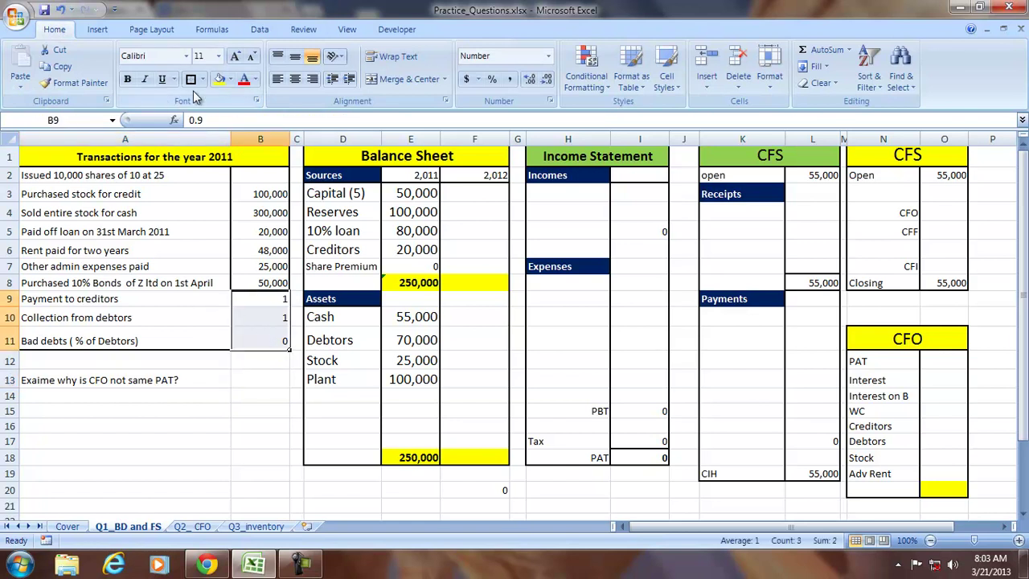
left_click(492, 80)
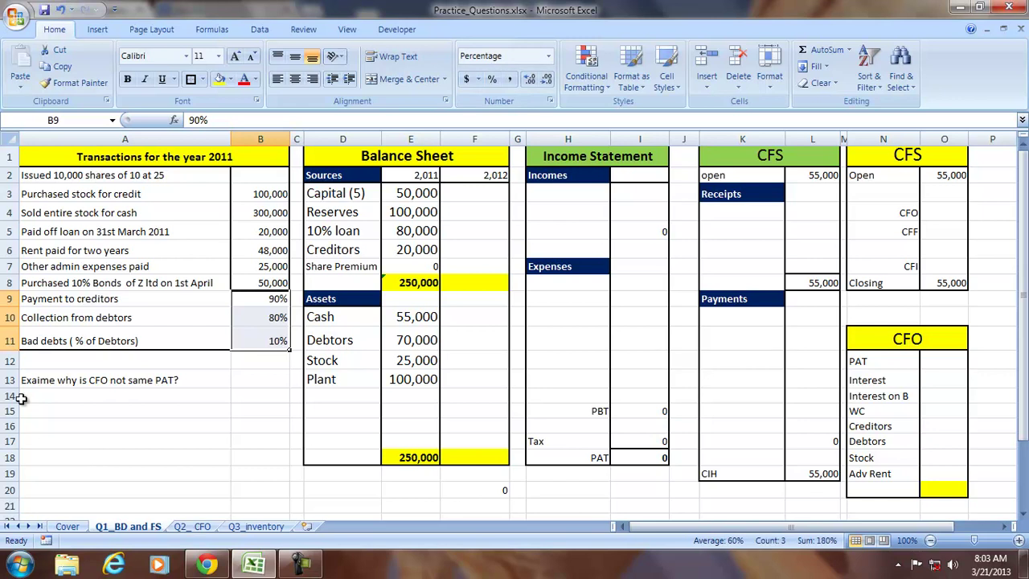
Minimize the ribbon and set the worksheet zoom to a custom 120%
right_click(537, 32)
left_click(586, 71)
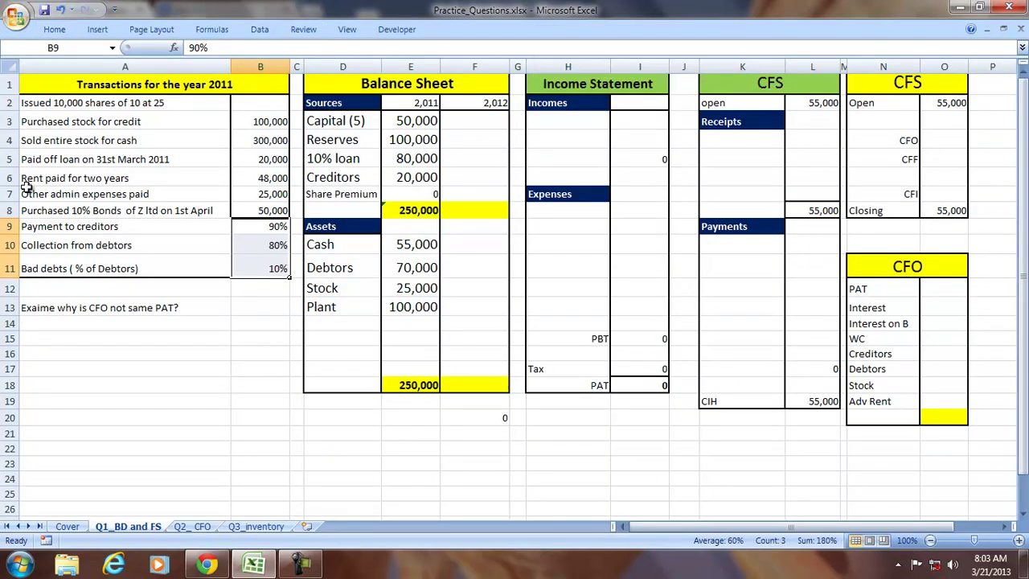
left_click(347, 33)
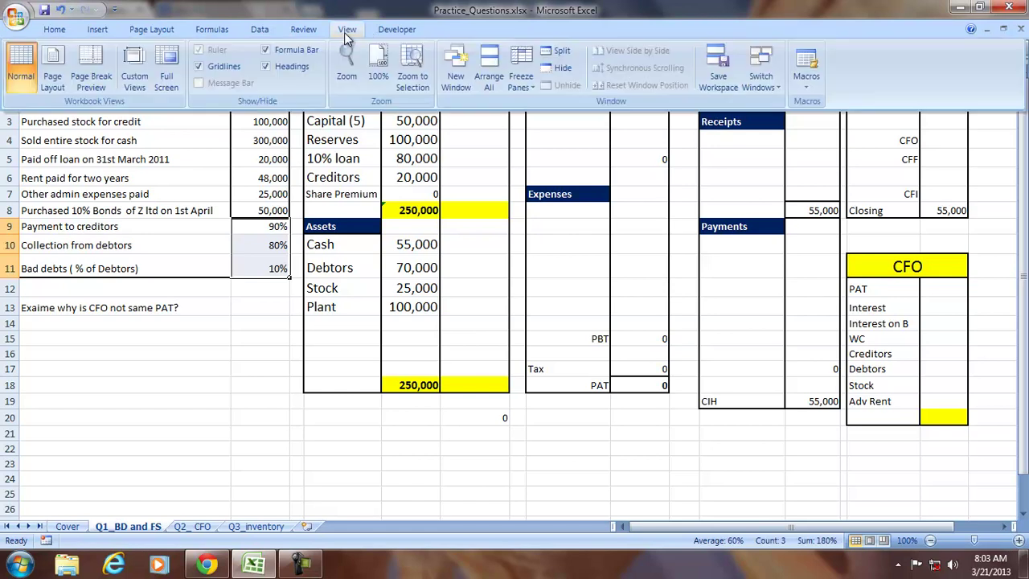
left_click(347, 66)
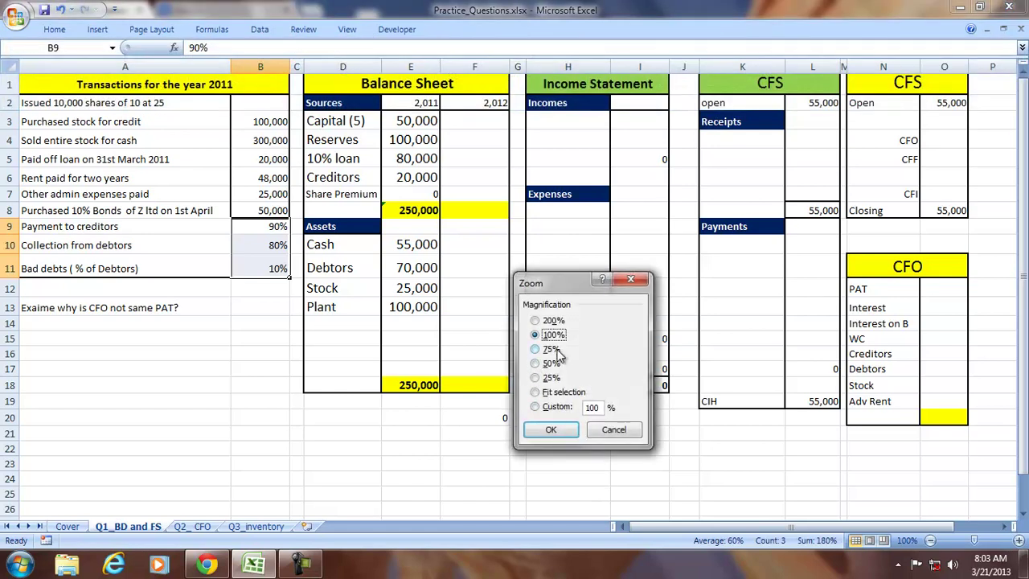
double_click(600, 408)
type("12")
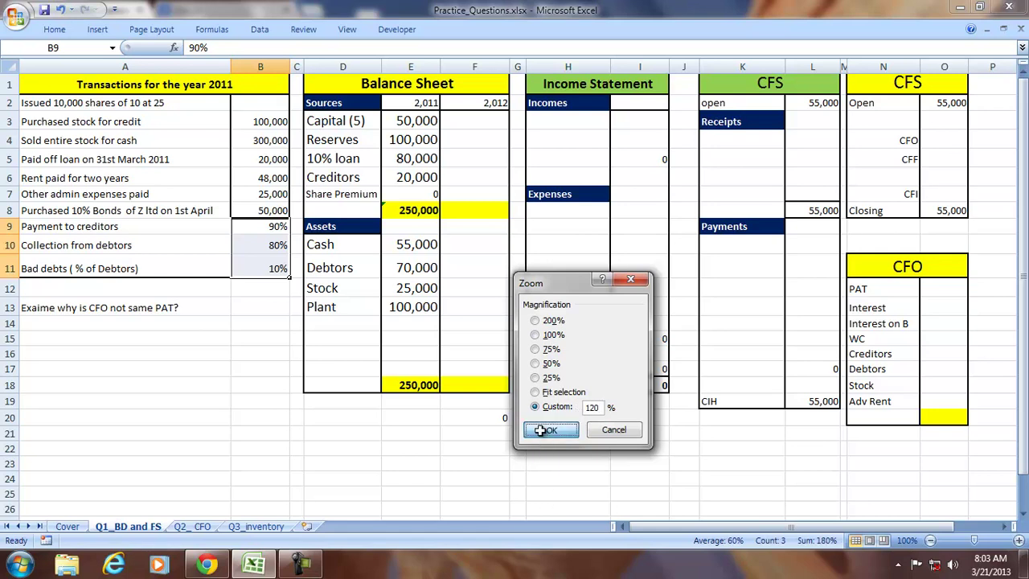
left_click(551, 429)
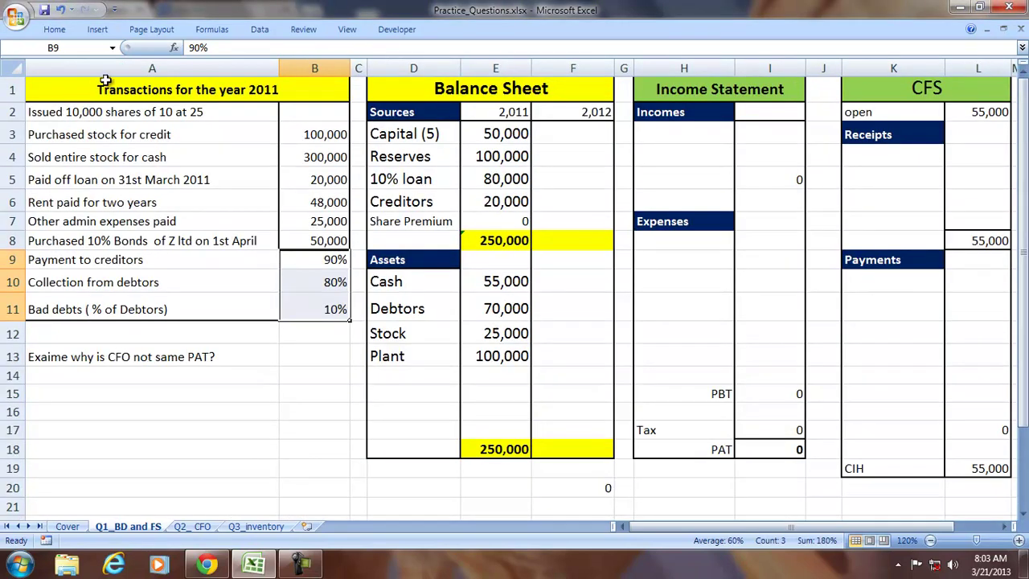
Record the share issue under CFS Receipts with the label capital in K4 and the formula =10000*10 in L4
left_click(100, 114)
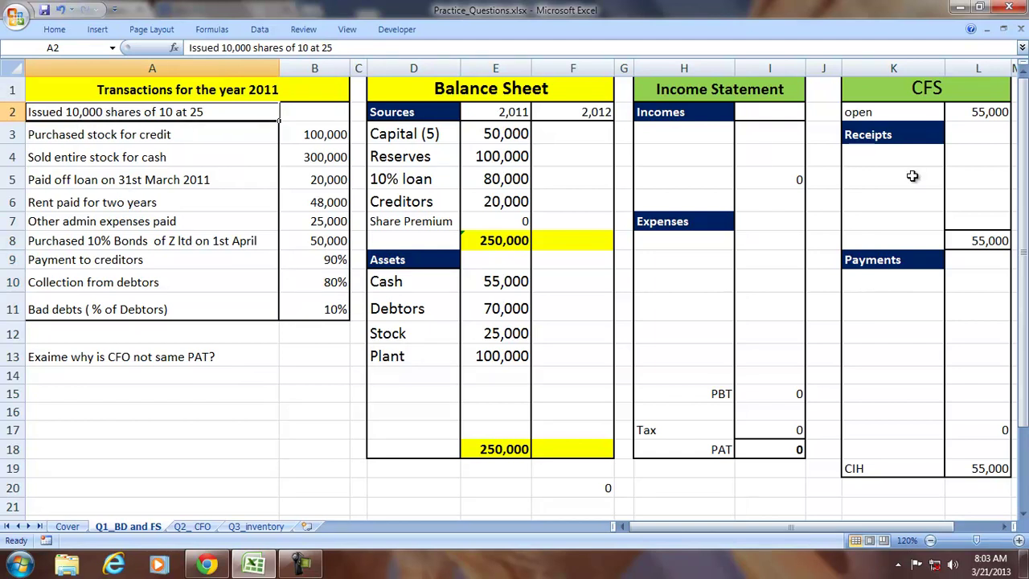
left_click(690, 133)
left_click(888, 157)
type("capital")
key("Tab")
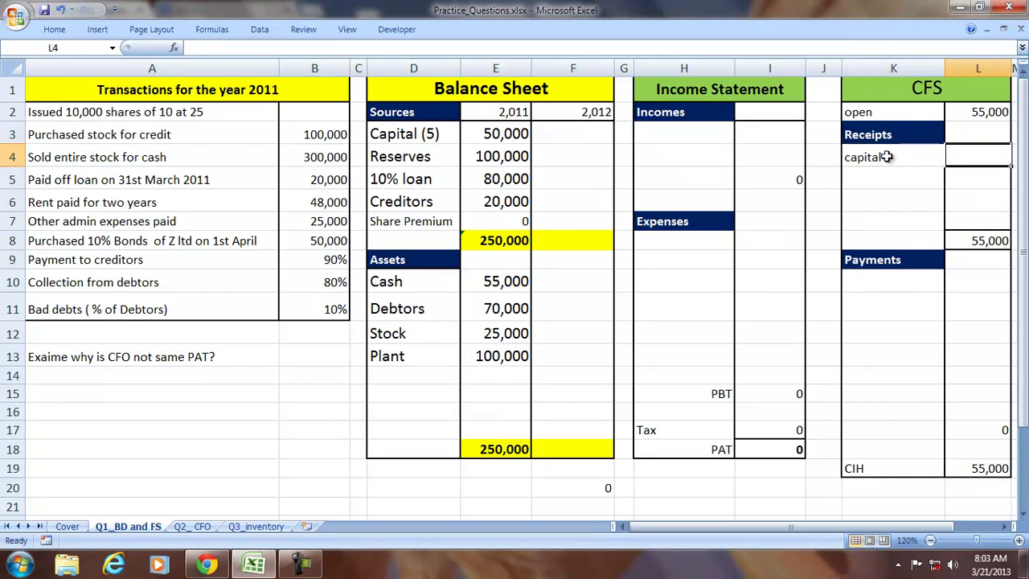
type("=10000*10")
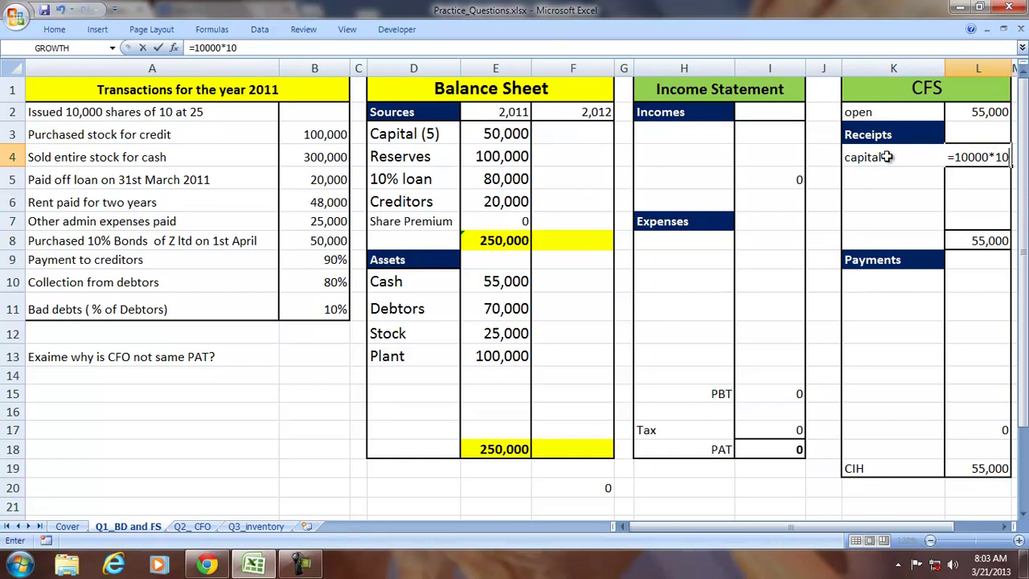
key("Return")
Add a Share Premium receipt in row 5 of the CFS with the formula =10000*15
key("Left")
type("S")
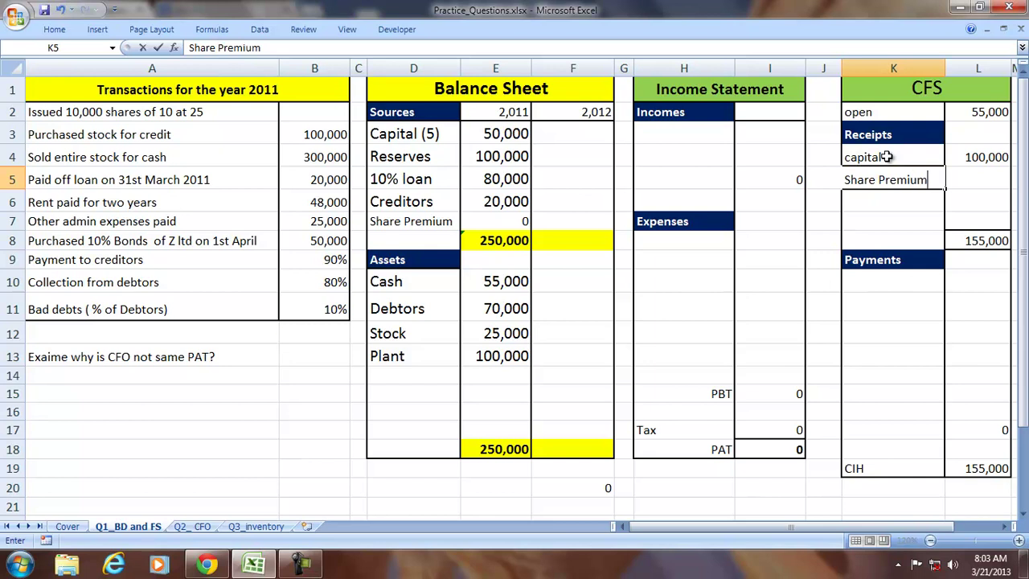
key("Tab")
type("=")
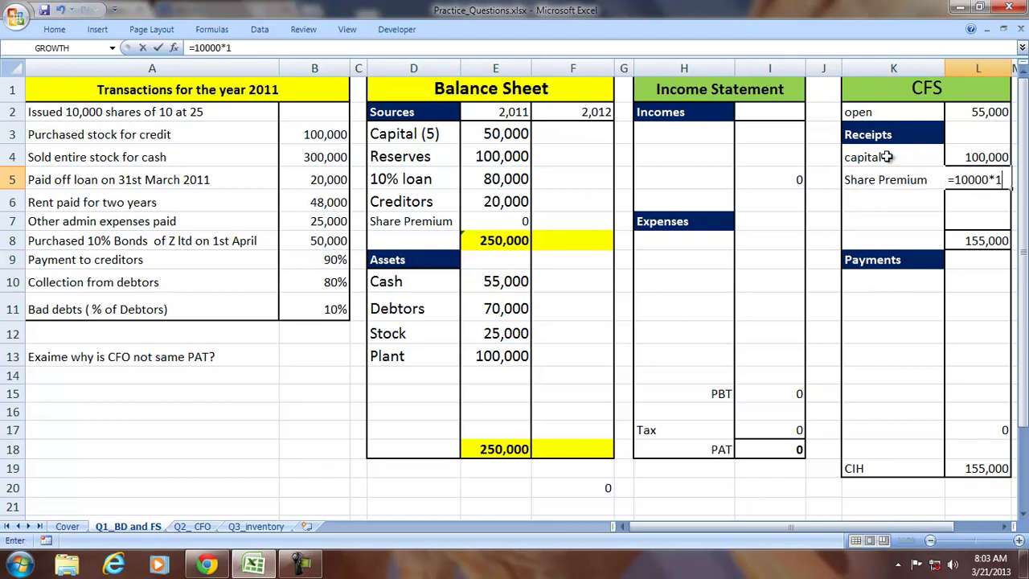
type("10000*15")
key("Return")
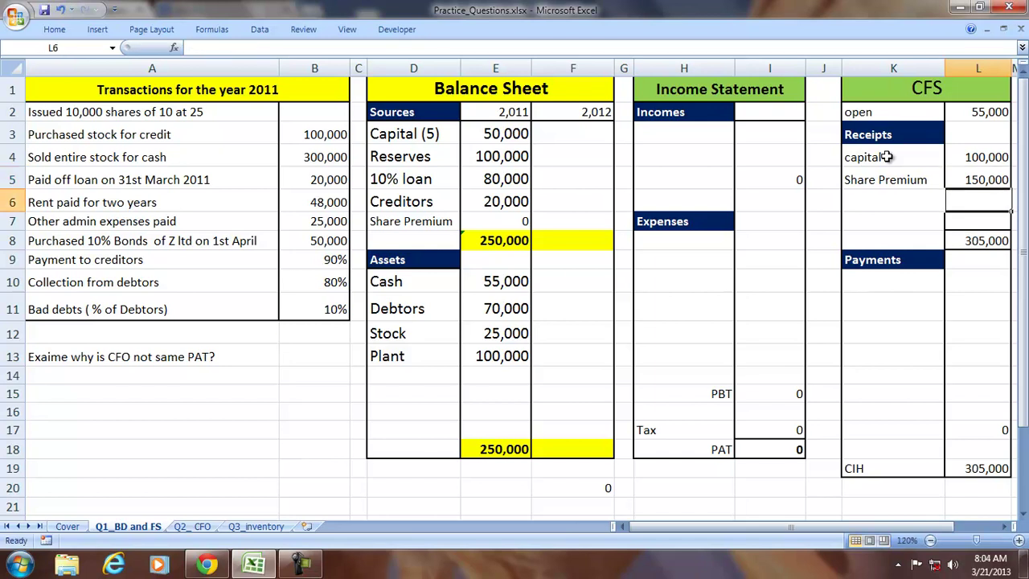
Calculate the 2012 Capital in F3 of the Balance Sheet as =E3+L4, adding the new capital receipt
left_click(217, 113)
left_click(544, 143)
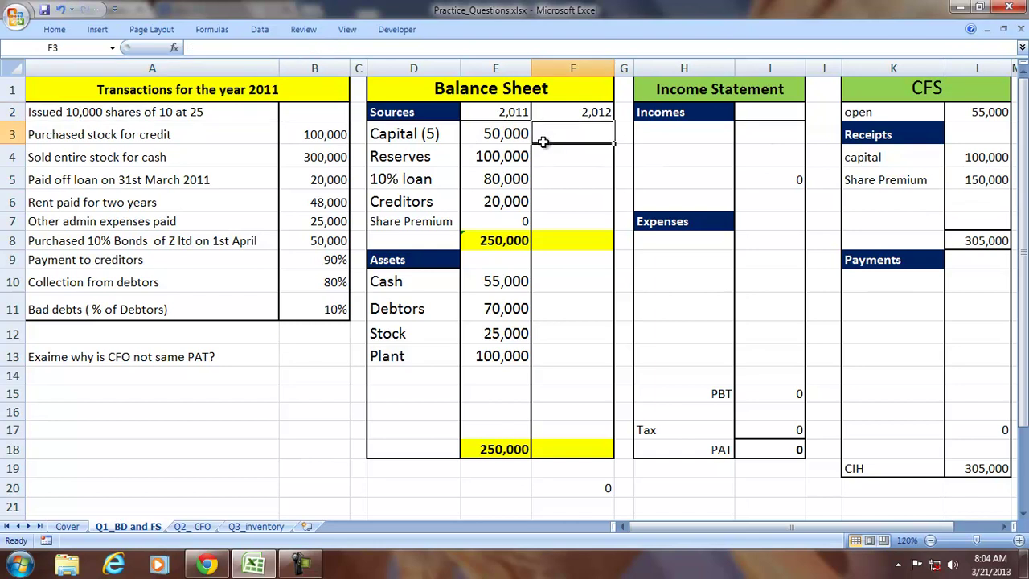
type("=")
left_click(477, 134)
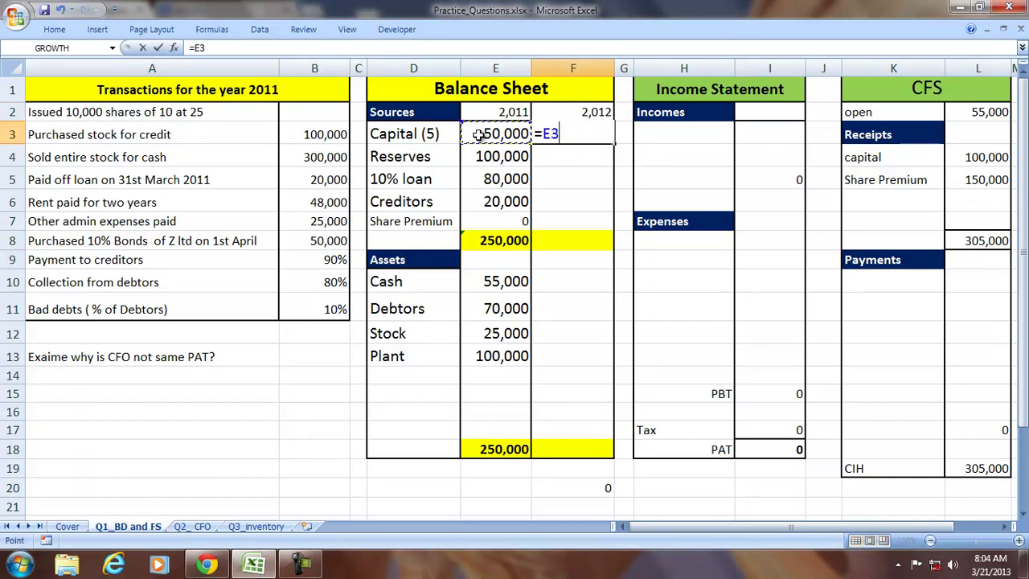
type("+")
left_click(971, 159)
key("Return")
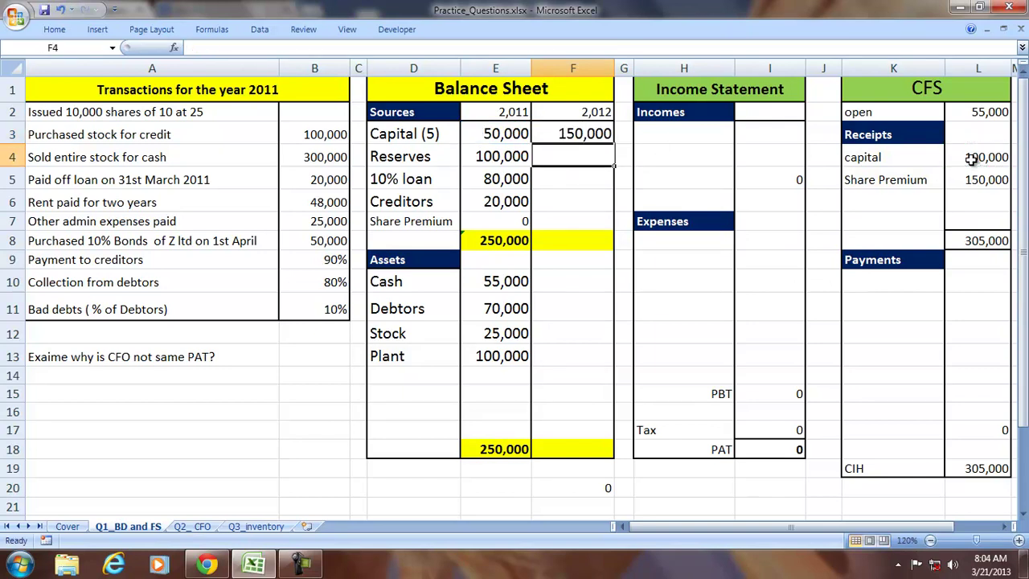
Link the 2012 Share Premium in F7 of the Balance Sheet to the CFS receipt with =L5
left_click(567, 218)
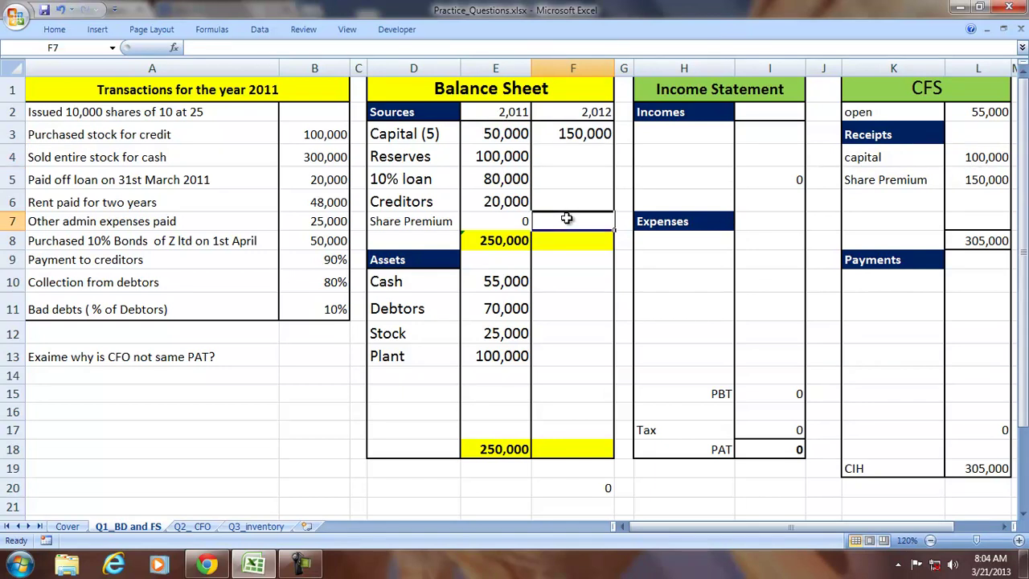
type("=")
left_click(982, 184)
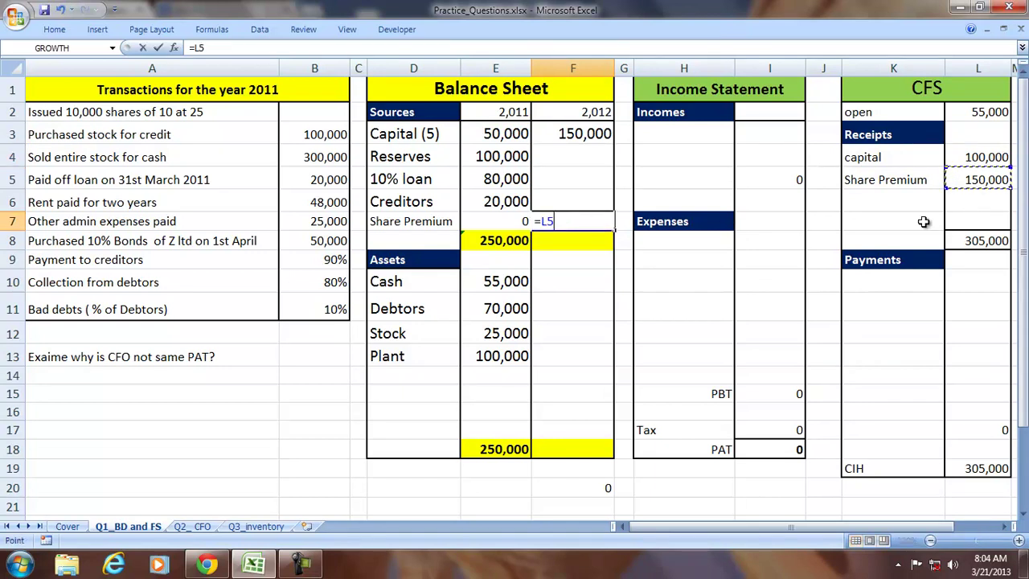
key("Return")
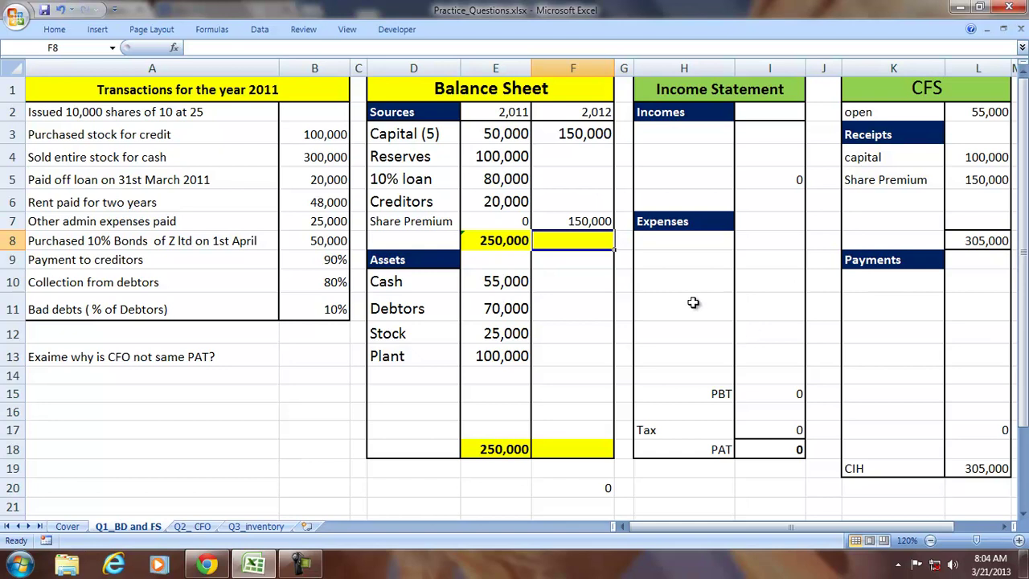
Calculate the 2012 Creditors in F6 as =E6+B3 to include the stock purchased on credit
left_click(327, 135)
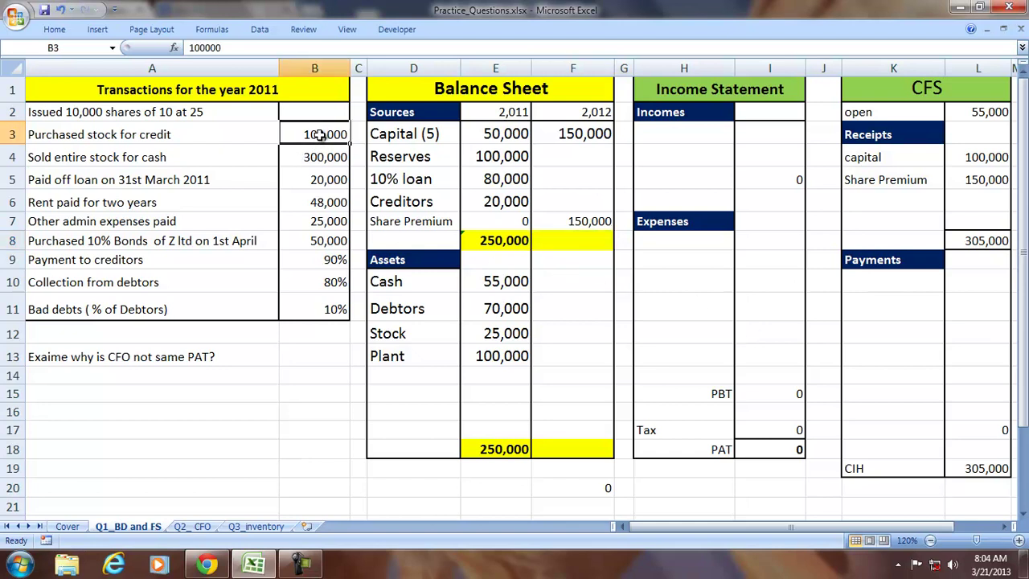
left_click(579, 204)
type("=E6+")
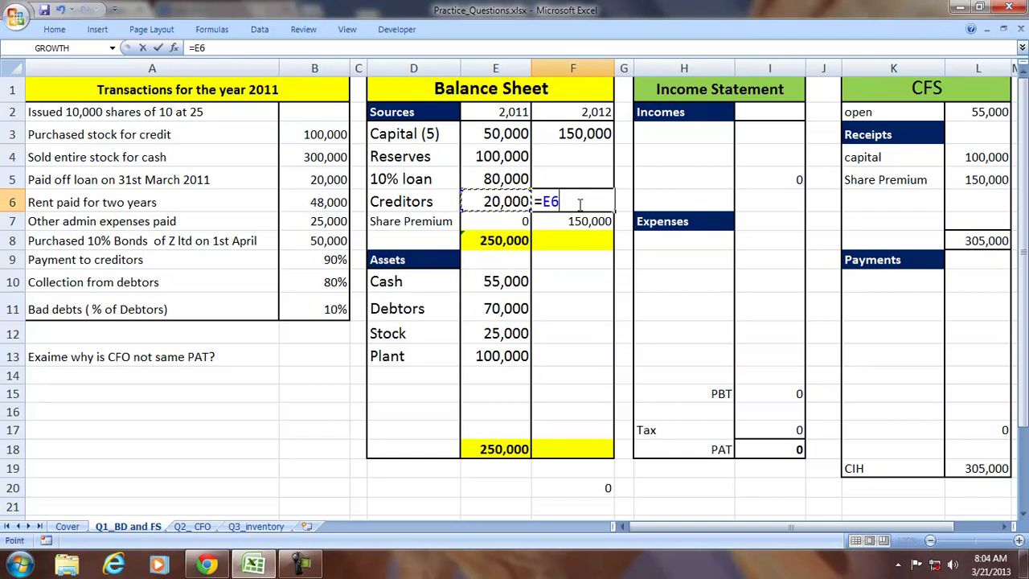
left_click(328, 135)
key("Return")
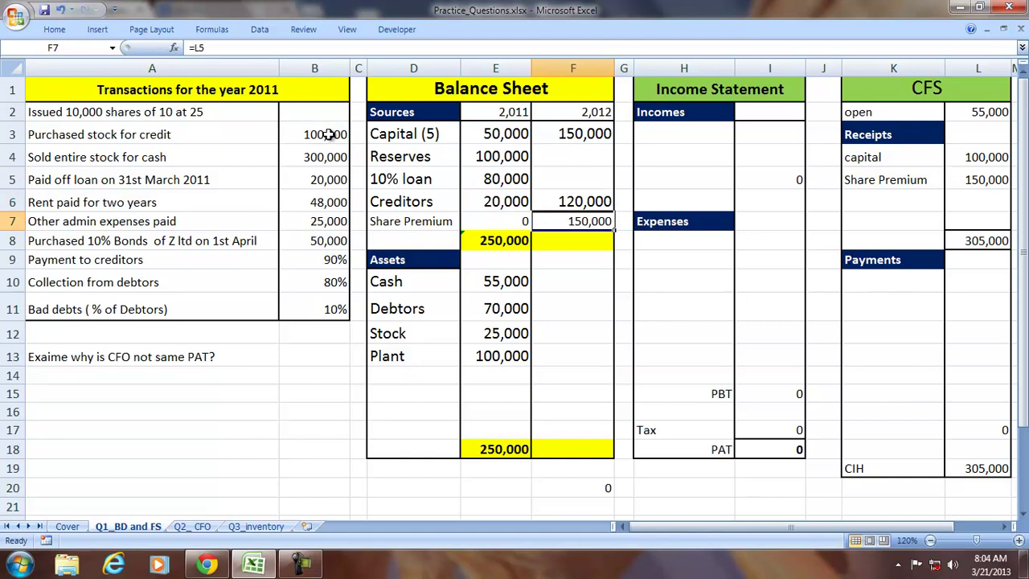
Calculate the 2012 Stock in F12 as =E12+B3, and check it against the Creditors entry
left_click(553, 336)
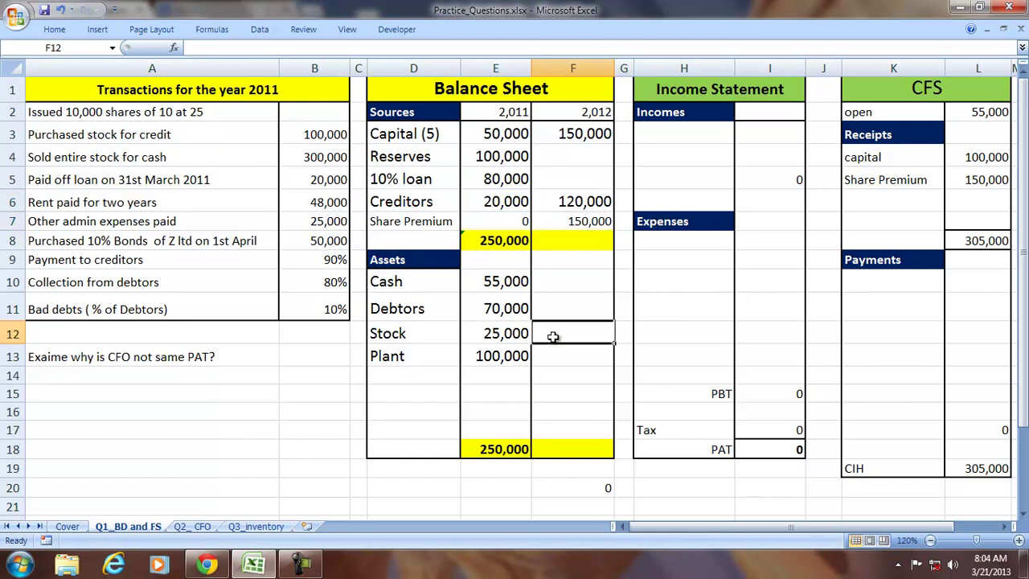
type("=E12+")
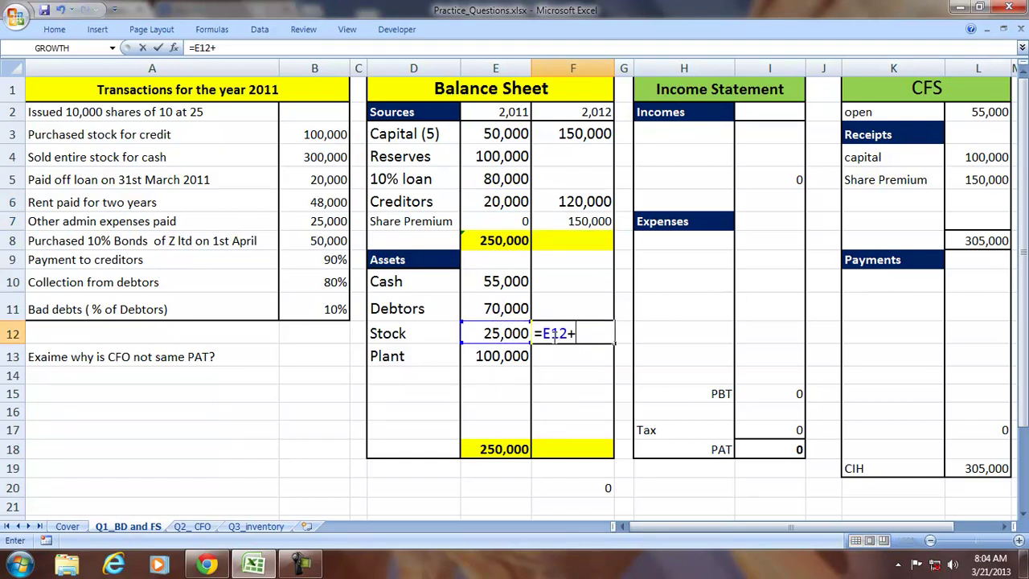
left_click(318, 136)
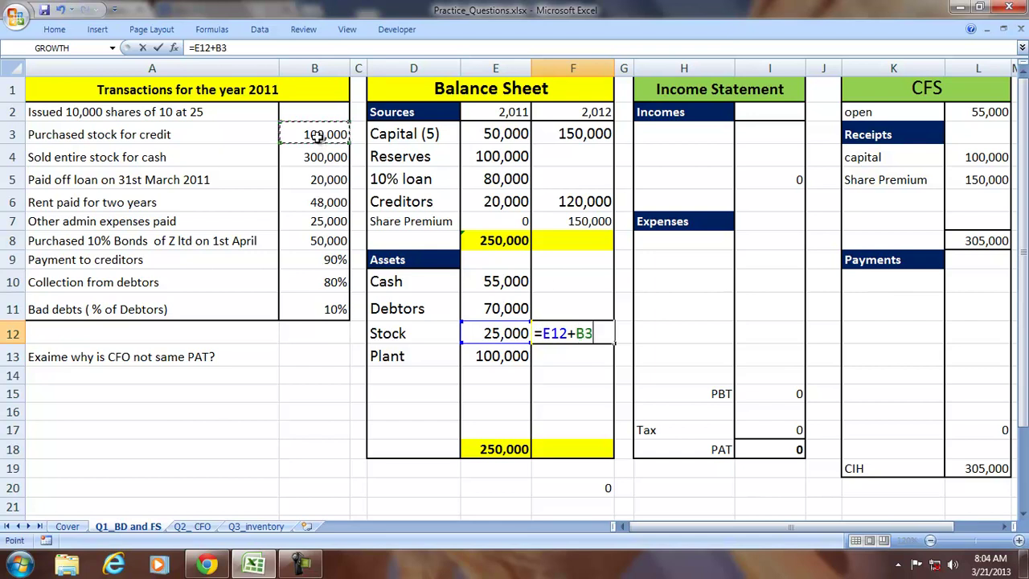
key("Return")
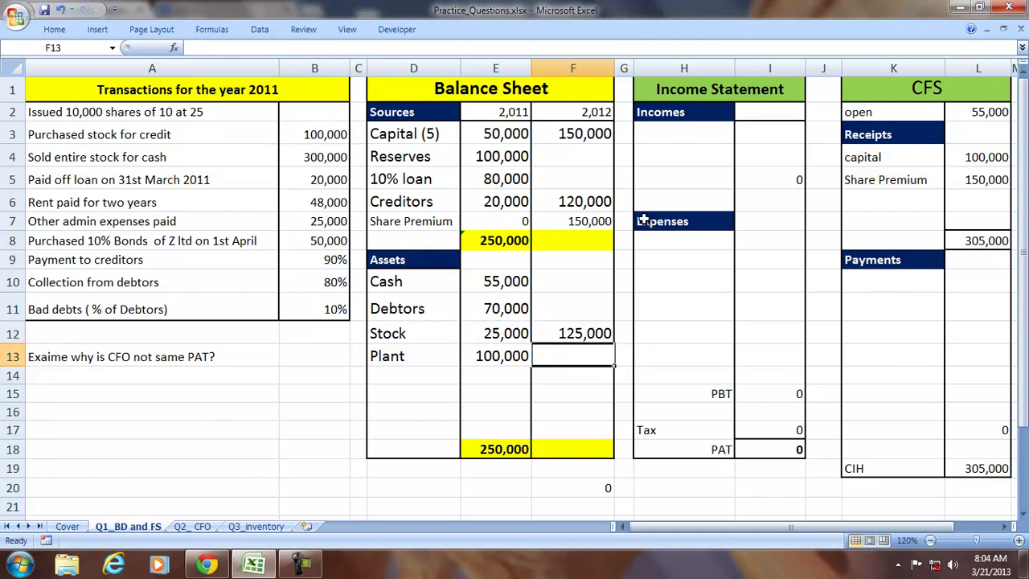
left_click(560, 199)
left_click(570, 333)
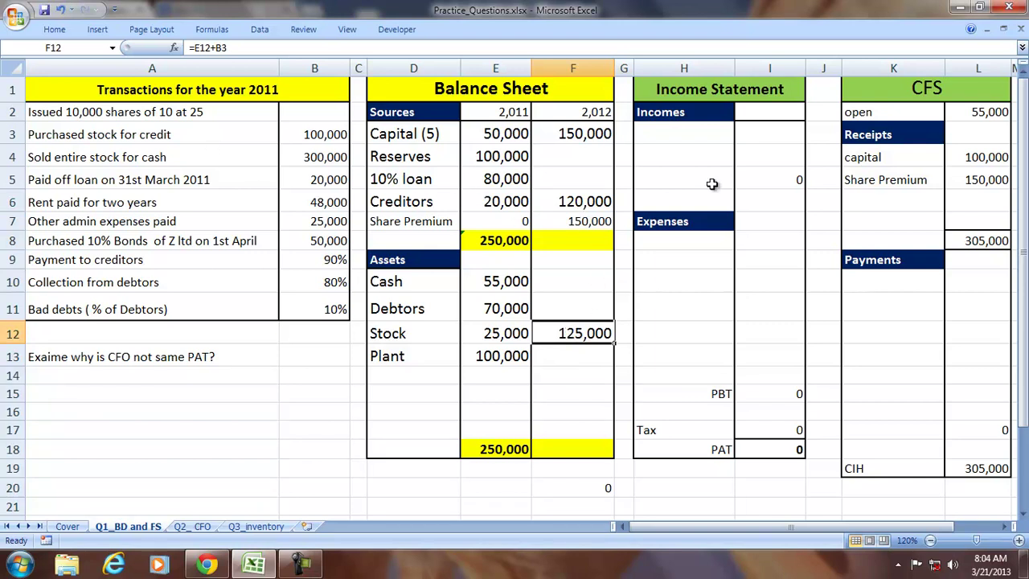
Add a Sales line under Incomes in H3 of the Income Statement and link I3 to the cash sale with =B4
left_click(671, 134)
type("Sales")
key("Tab")
type("=")
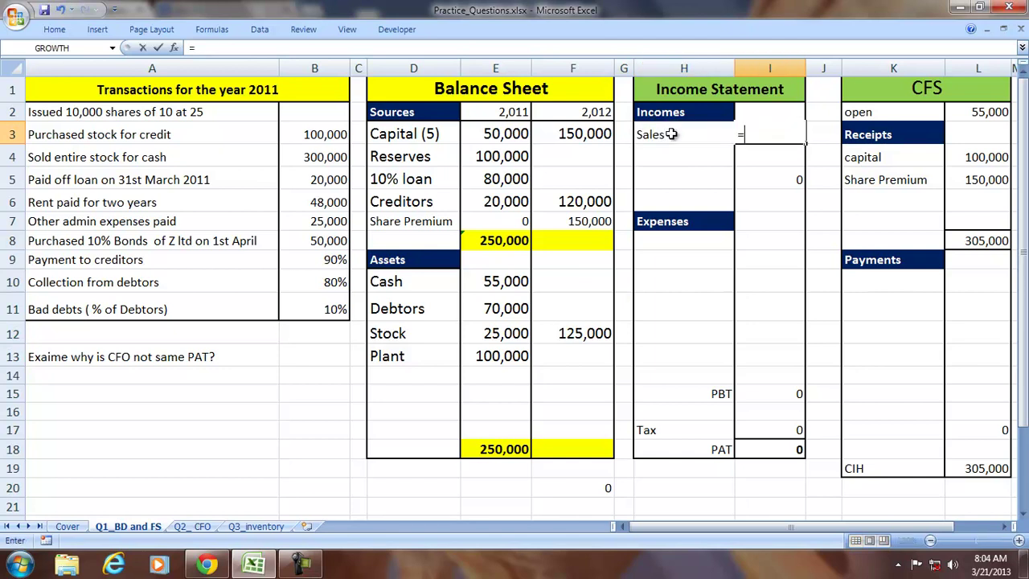
left_click(325, 157)
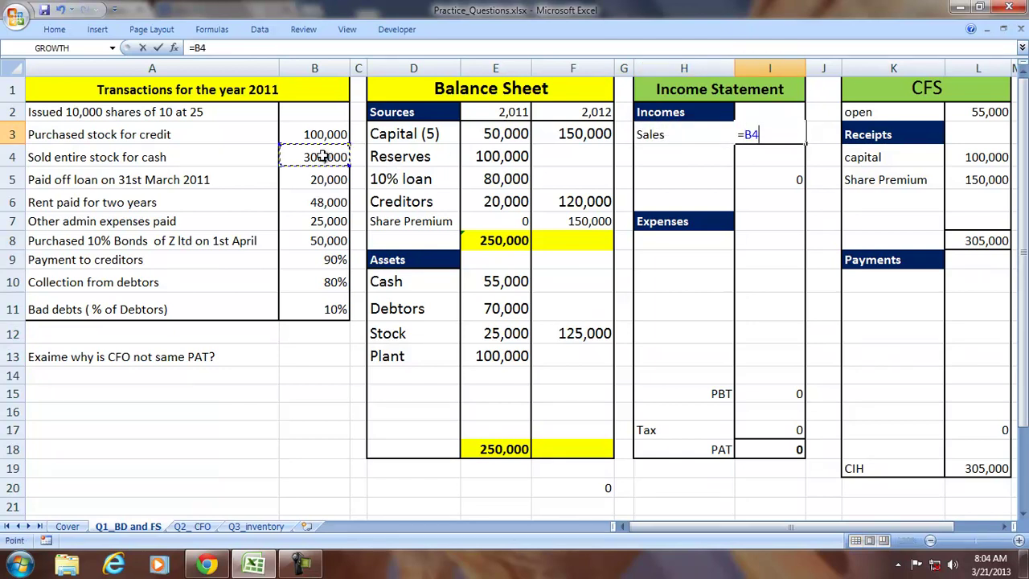
key("Return")
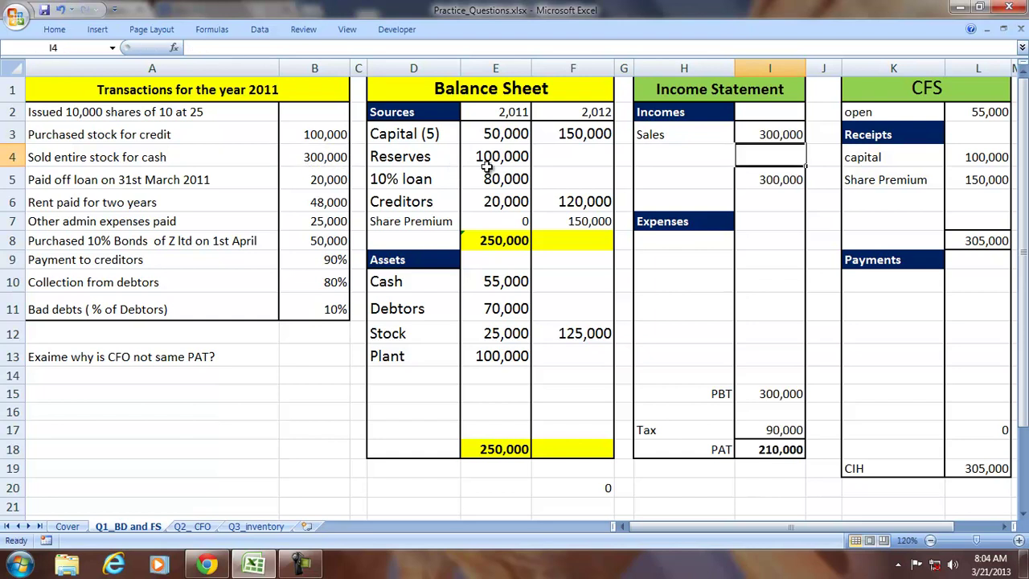
Add a Sales receipt in K6 of the CFS and link L6 to the Income Statement sales with =I3
left_click(882, 203)
type("Sales")
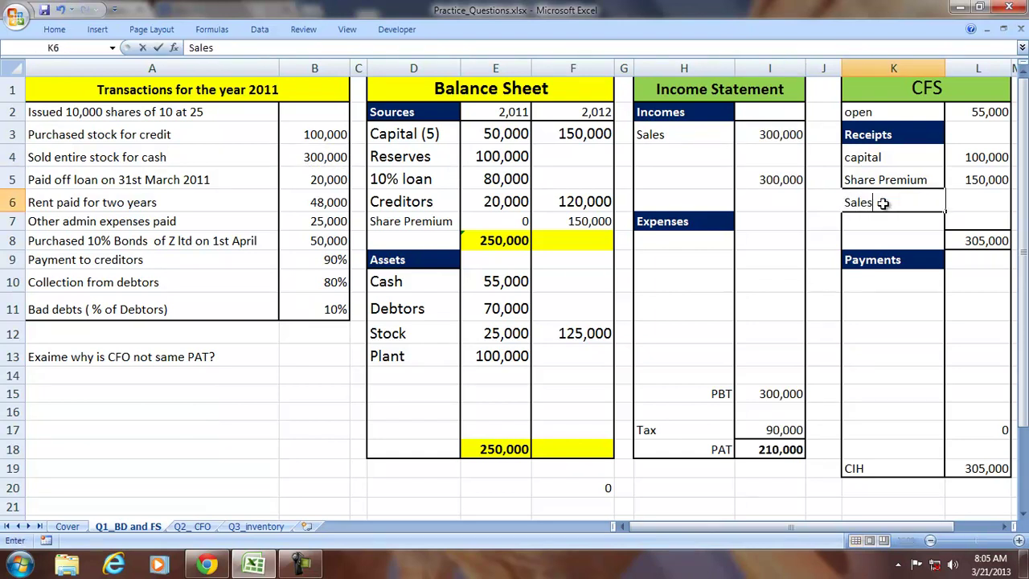
key("Tab")
type("=")
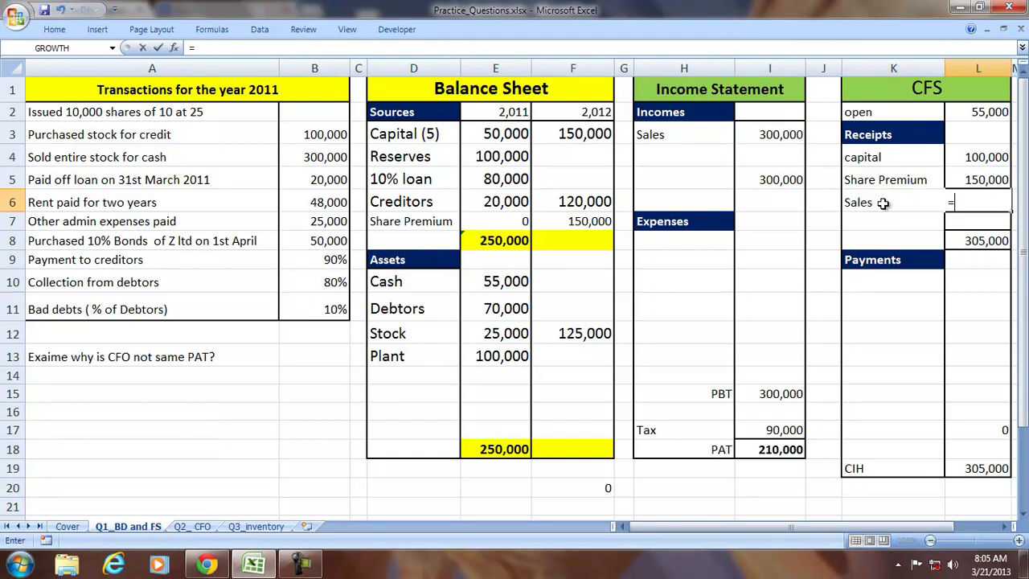
left_click(758, 131)
key("Return")
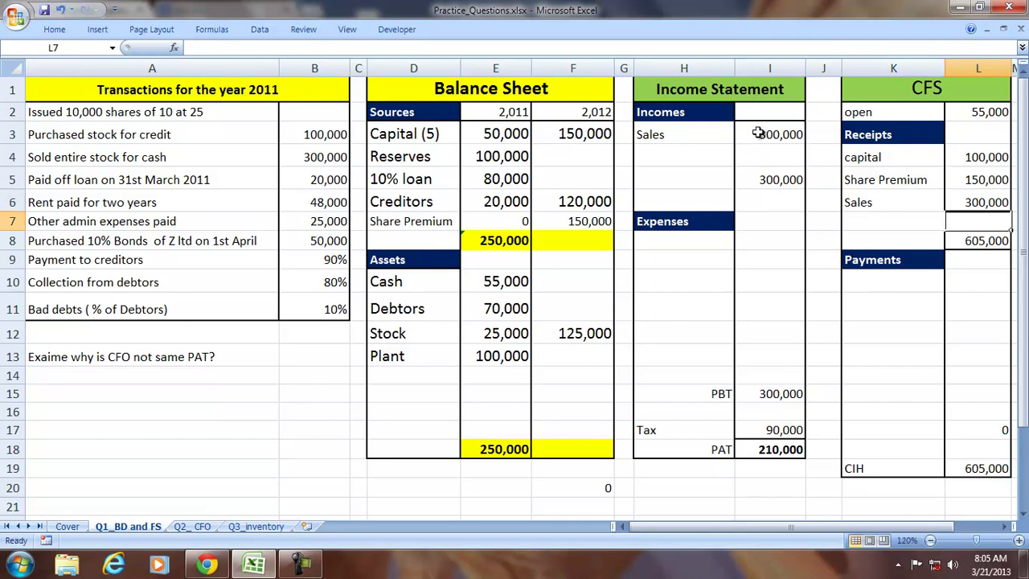
Add a COGS expense in H8 of the Income Statement with 125,000 in I8
left_click(672, 243)
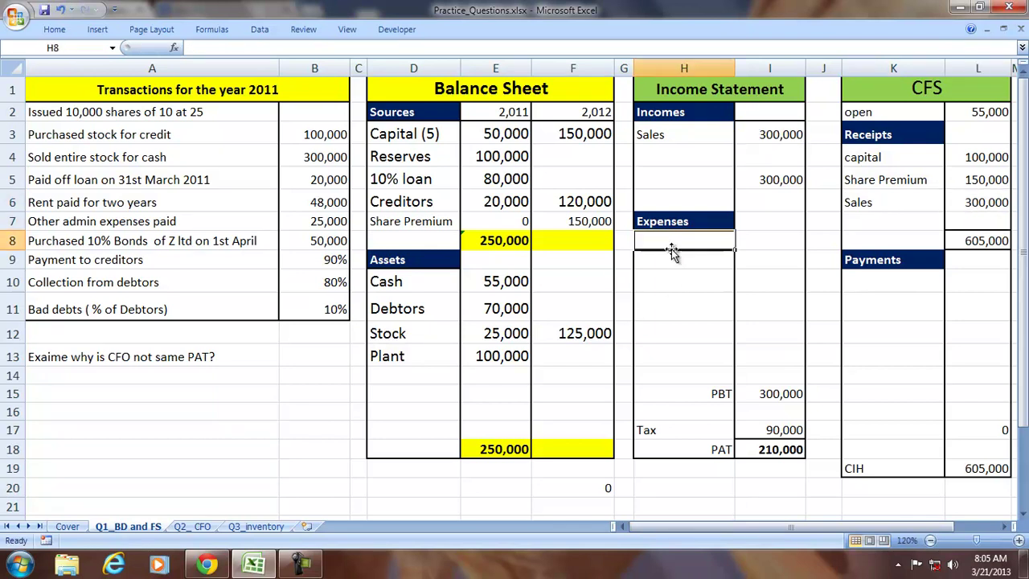
type("COGS")
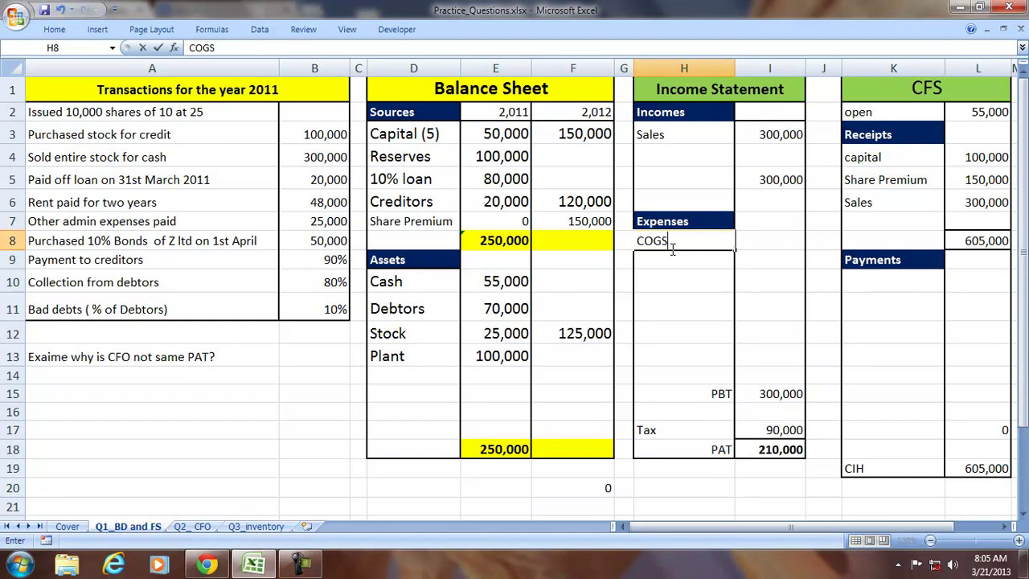
key("Tab")
type("12")
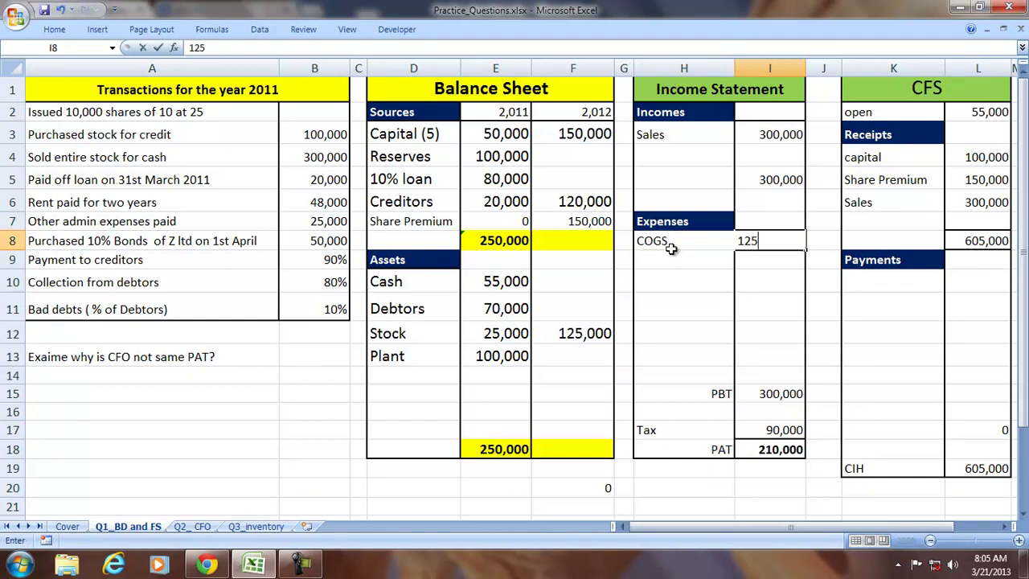
key("Return")
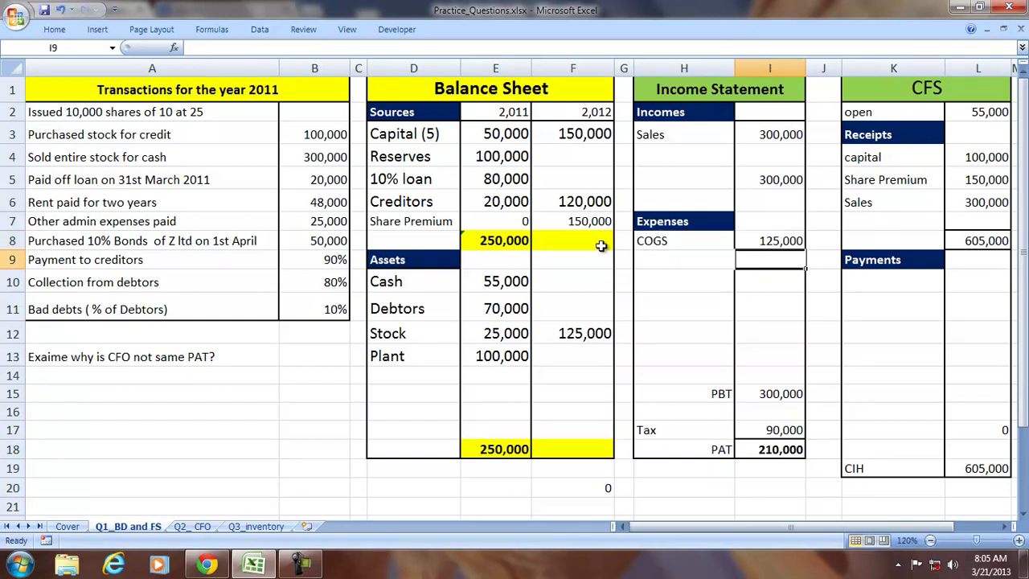
Extend the 2012 Stock formula in F12 to =E12+B3-I8, deducting the cost of goods sold
left_click(569, 335)
left_click(254, 50)
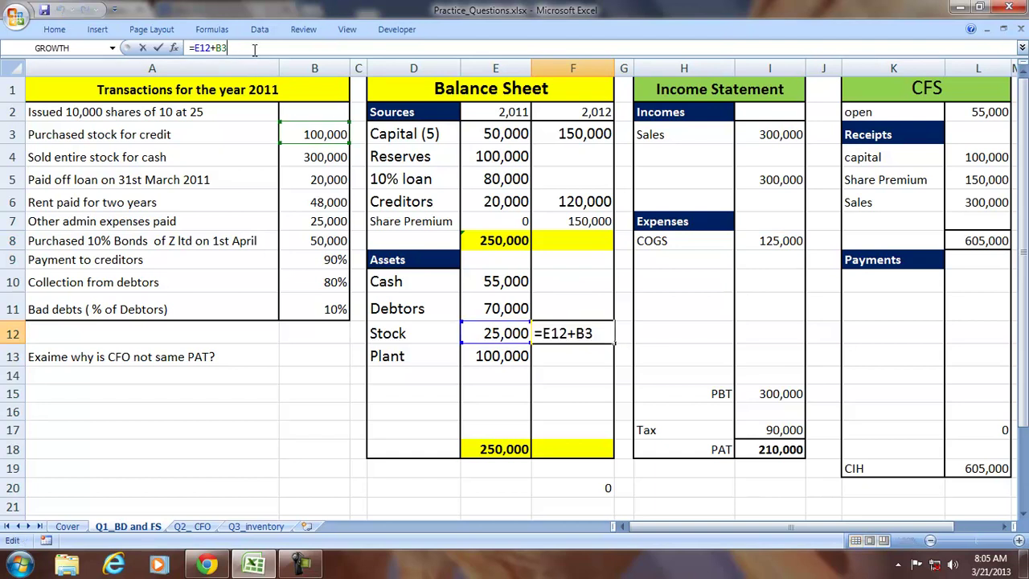
type("-")
left_click(762, 239)
key("Return")
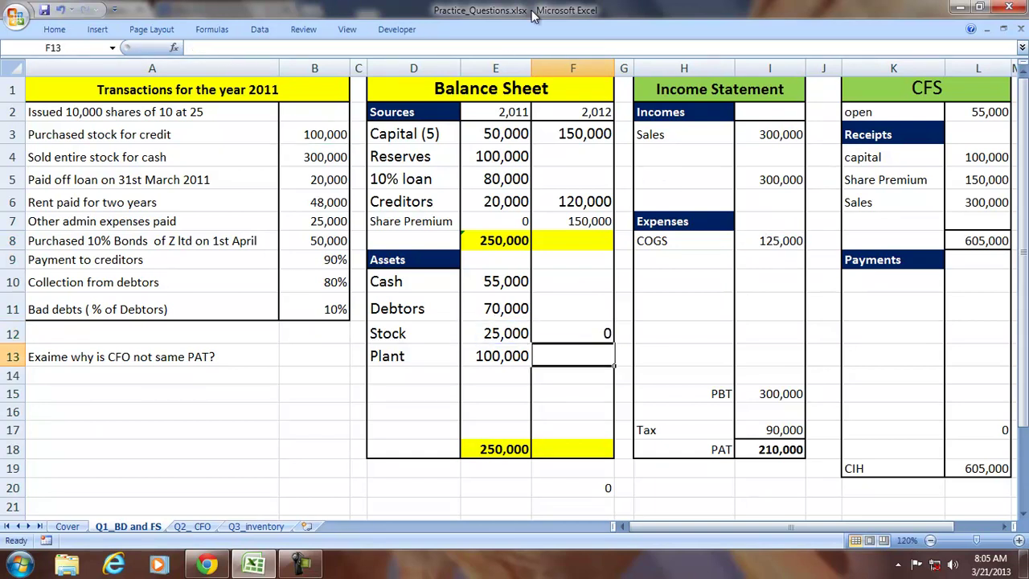
Restore the full ribbon, trace the precedents of the 2012 Stock formula in F12, and remove the arrows
right_click(567, 29)
left_click(607, 74)
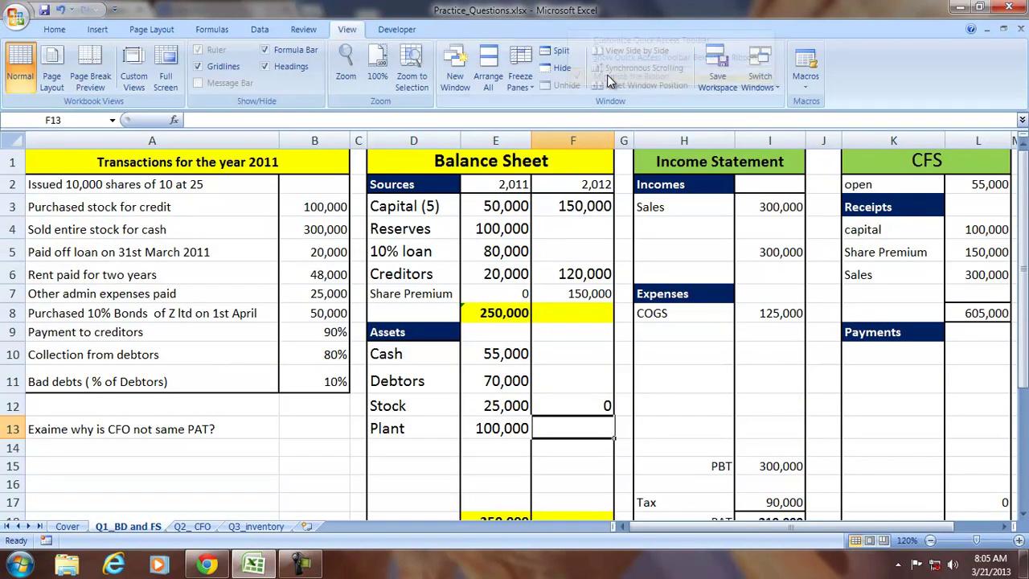
left_click(212, 30)
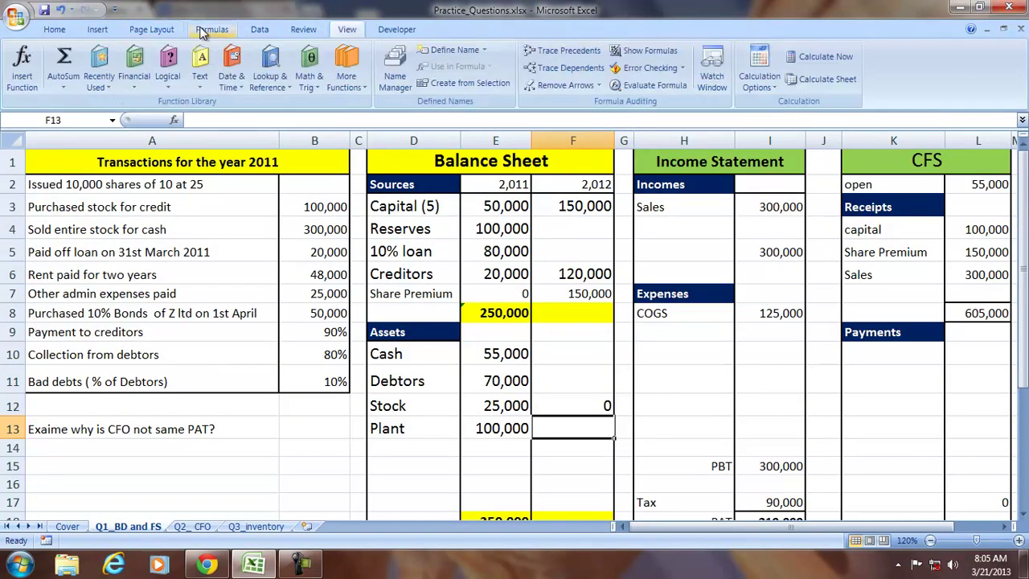
left_click(563, 50)
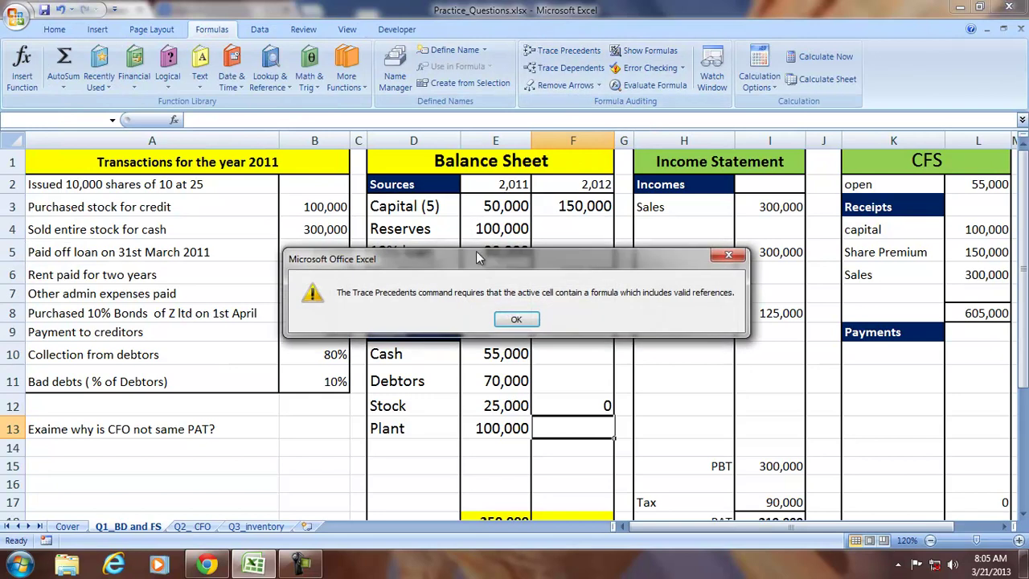
left_click(516, 319)
left_click(572, 406)
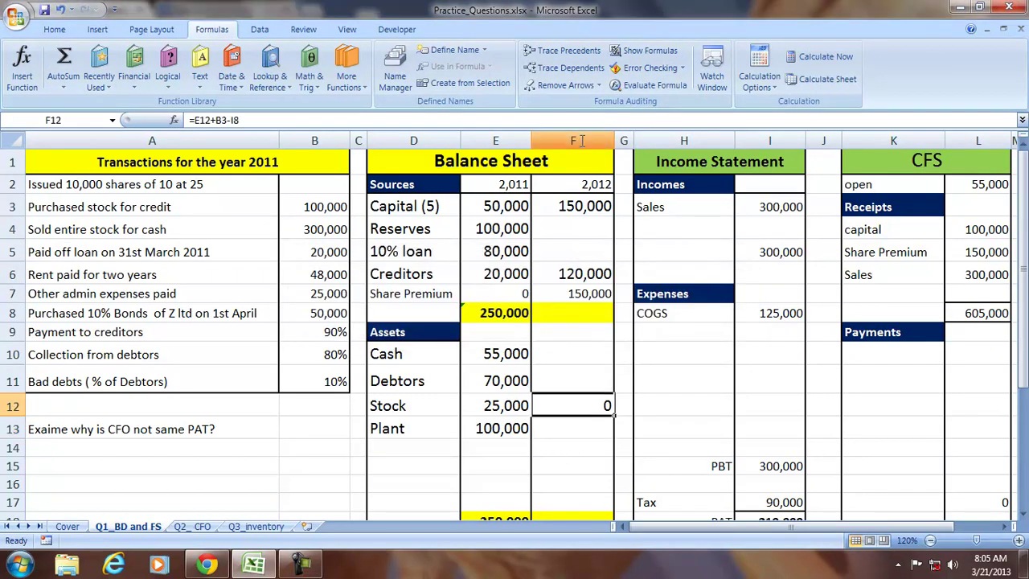
left_click(563, 51)
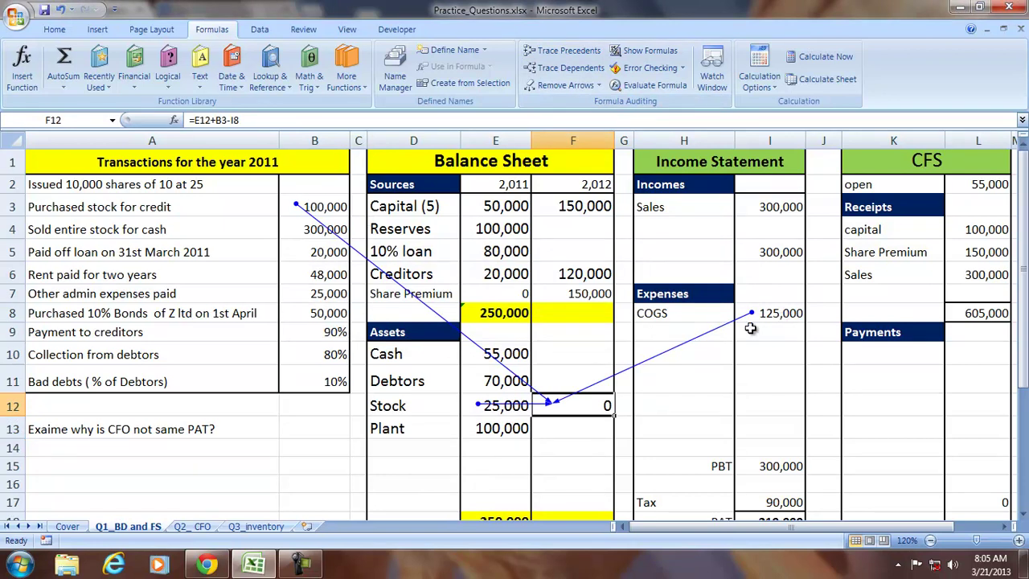
left_click(541, 84)
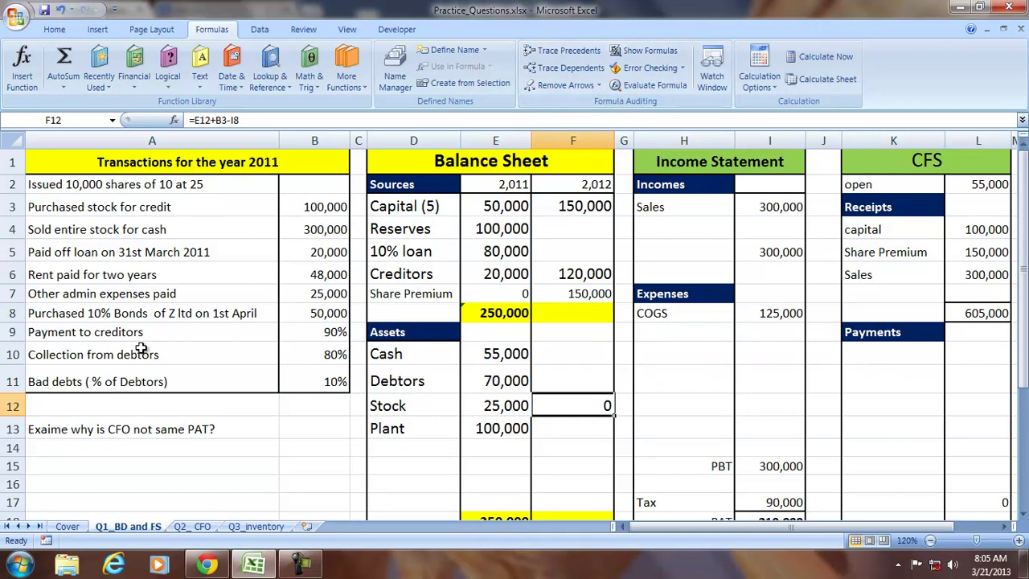
Review the loan repayment against the 10% loan balance and change the date in A5 to 31st March 2012
left_click(71, 256)
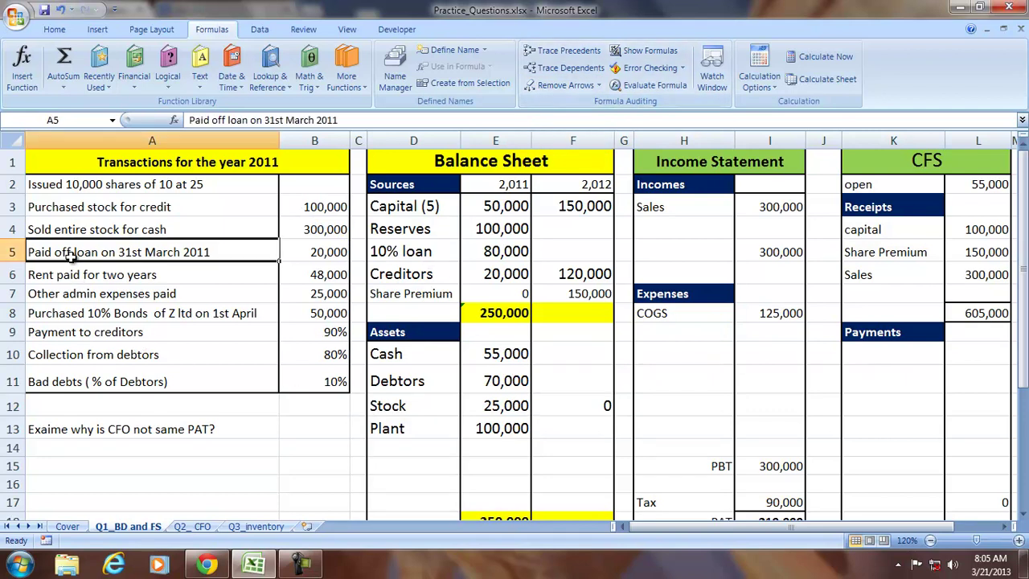
left_click(335, 253)
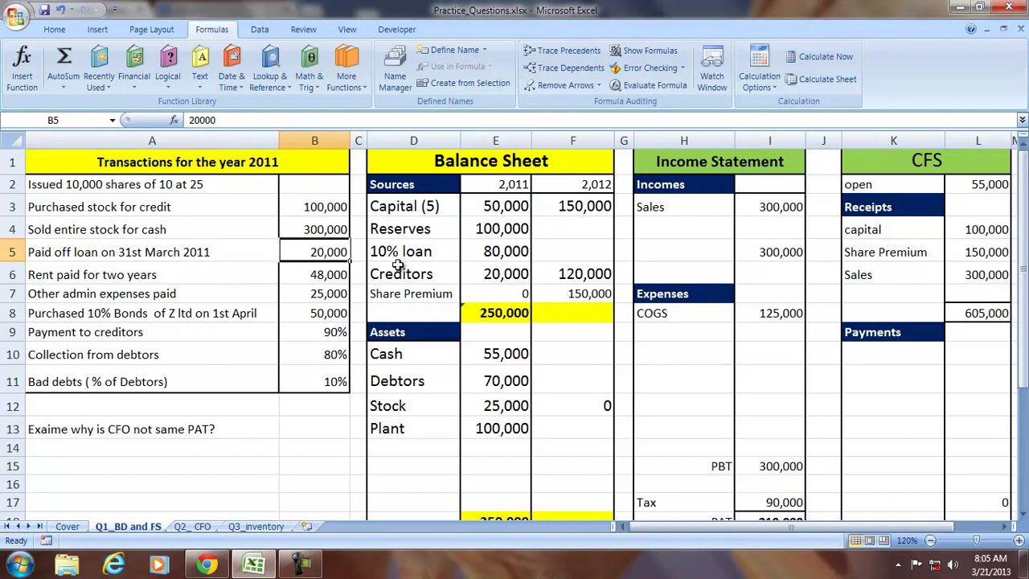
left_click(506, 254)
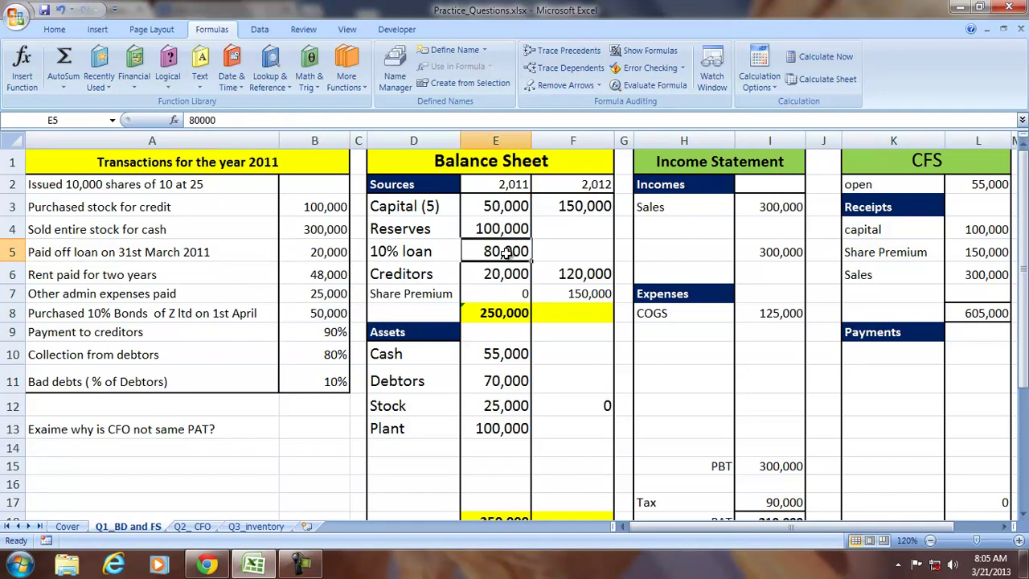
left_click(328, 251)
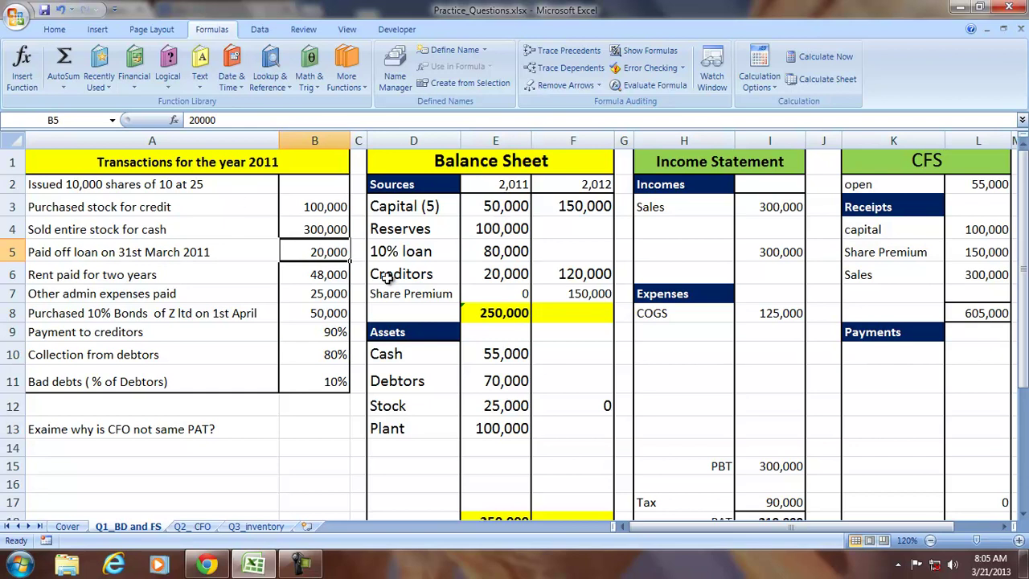
left_click(877, 357)
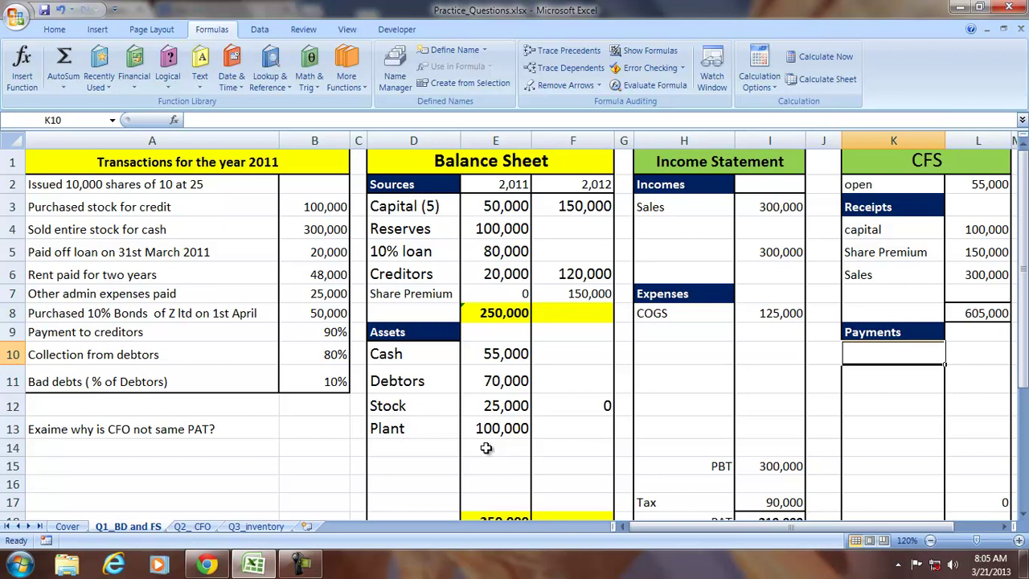
left_click(143, 251)
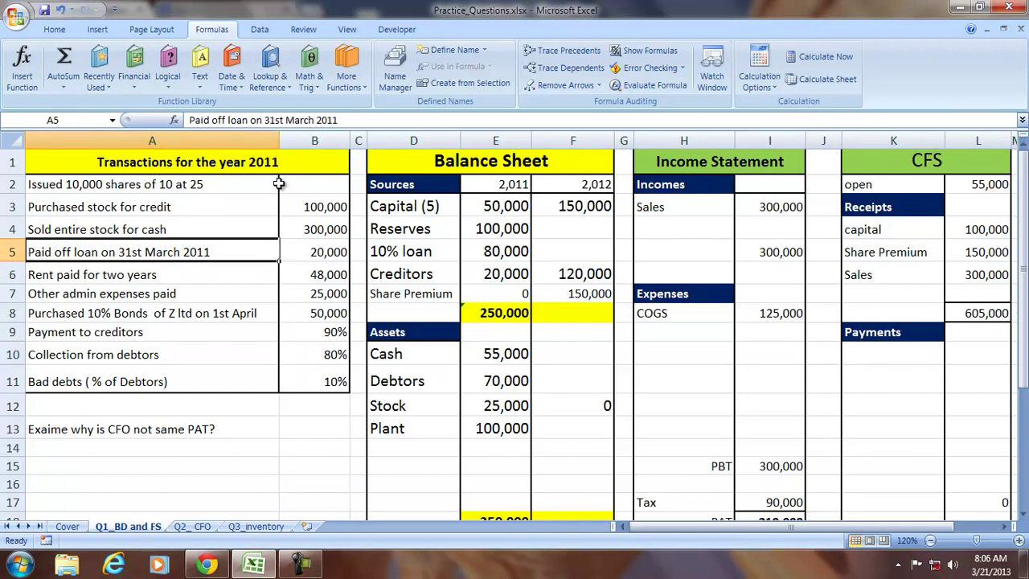
left_click(335, 120)
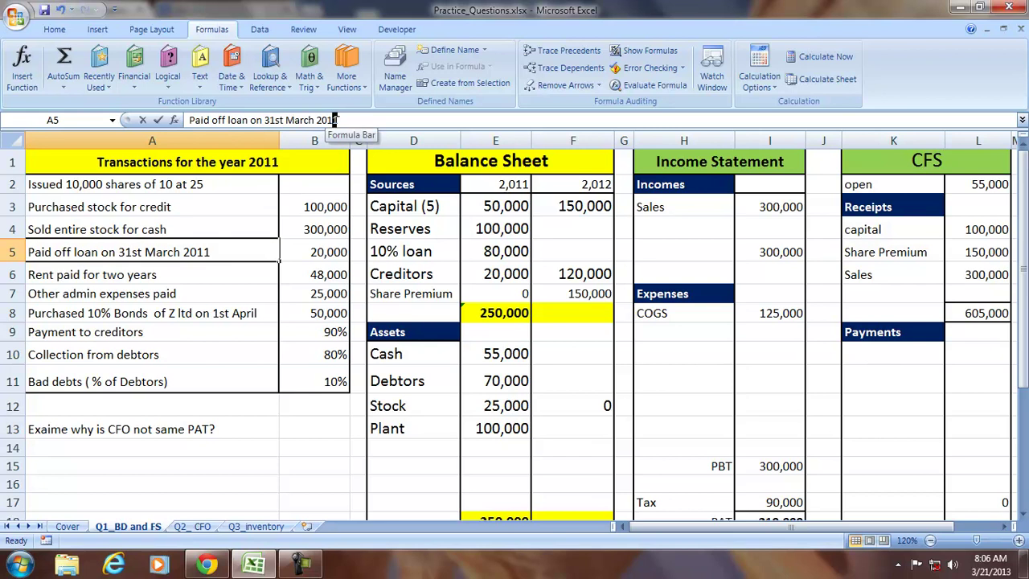
left_click(334, 120)
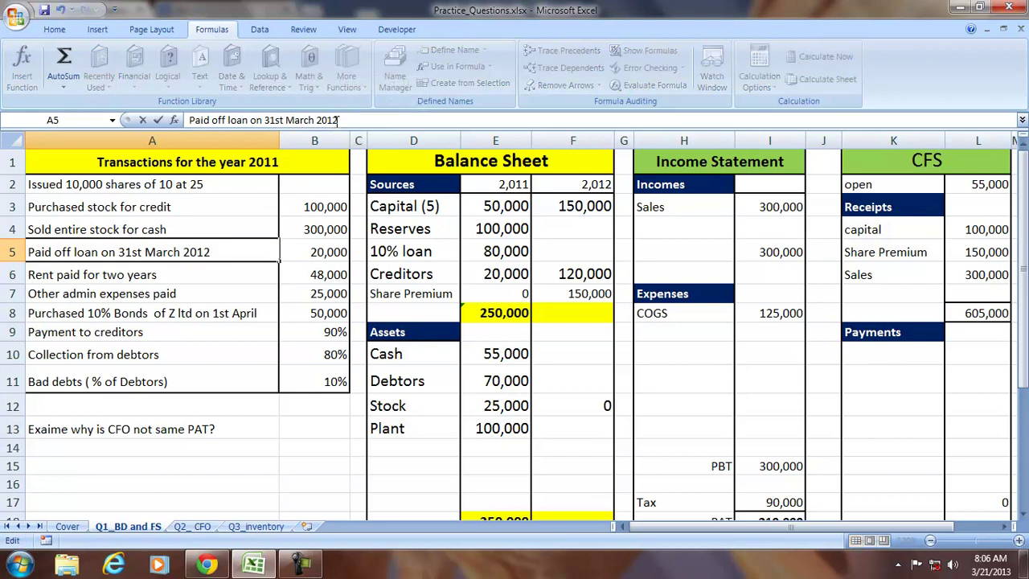
key("Return")
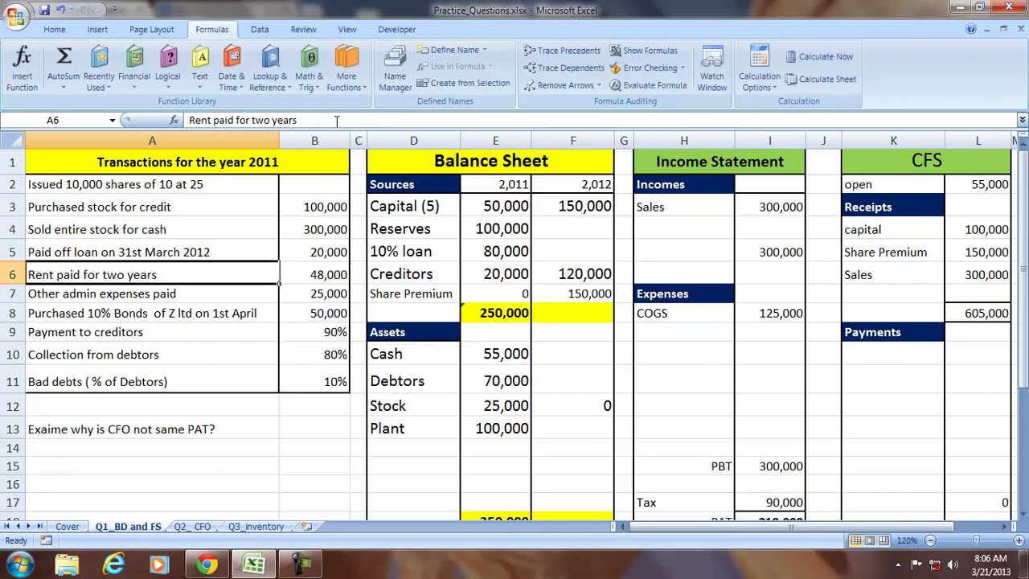
Add a "loan repaid" payment in K10 of the CFS and link L10 to the repayment amount with =B5
left_click(882, 349)
type("loa")
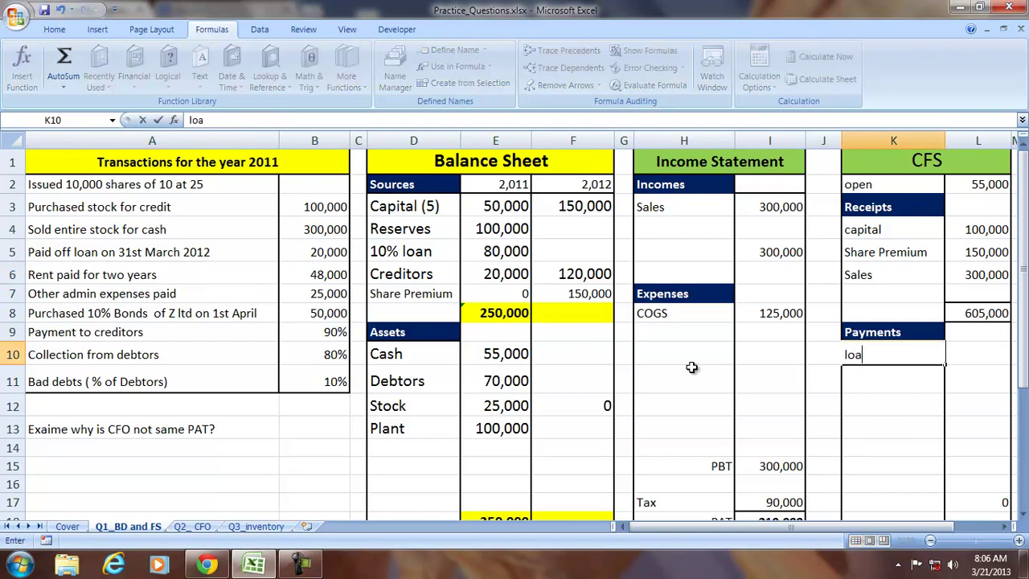
type("n repaid")
key("Tab")
type("=")
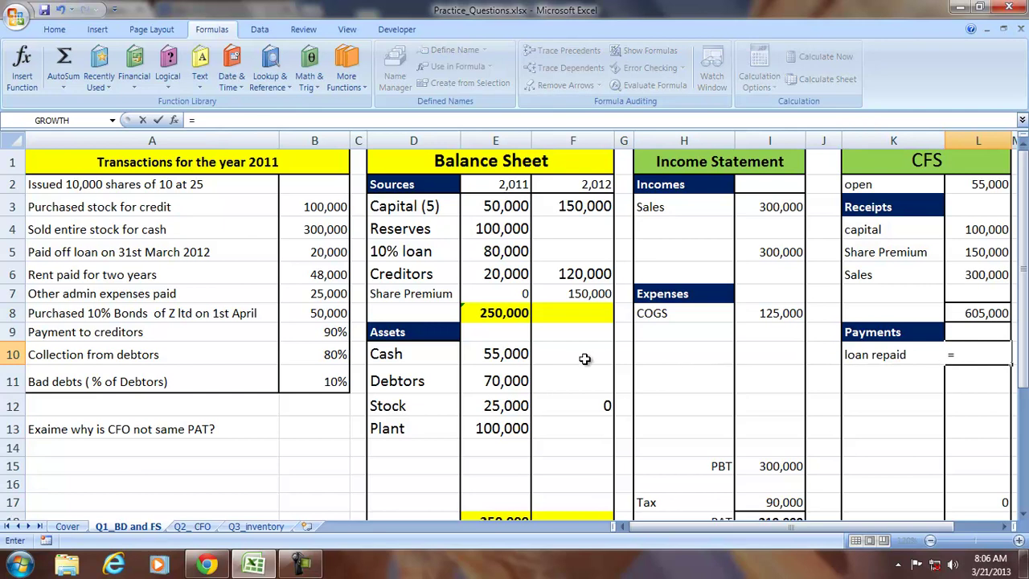
left_click(336, 252)
key("Return")
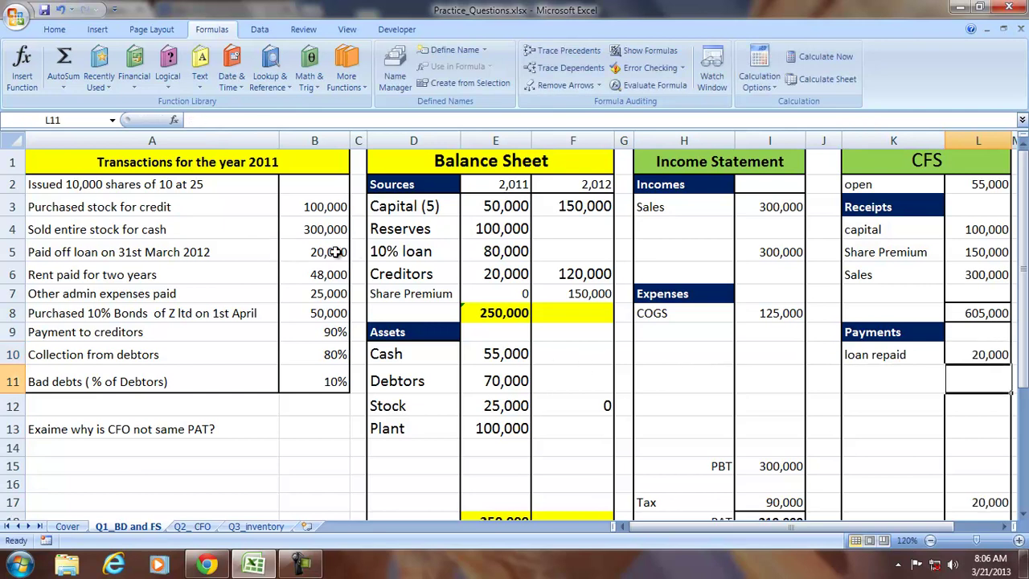
Calculate the 2012 10% loan in F5 of the Balance Sheet as =E5-L10, deducting the repayment
left_click(559, 254)
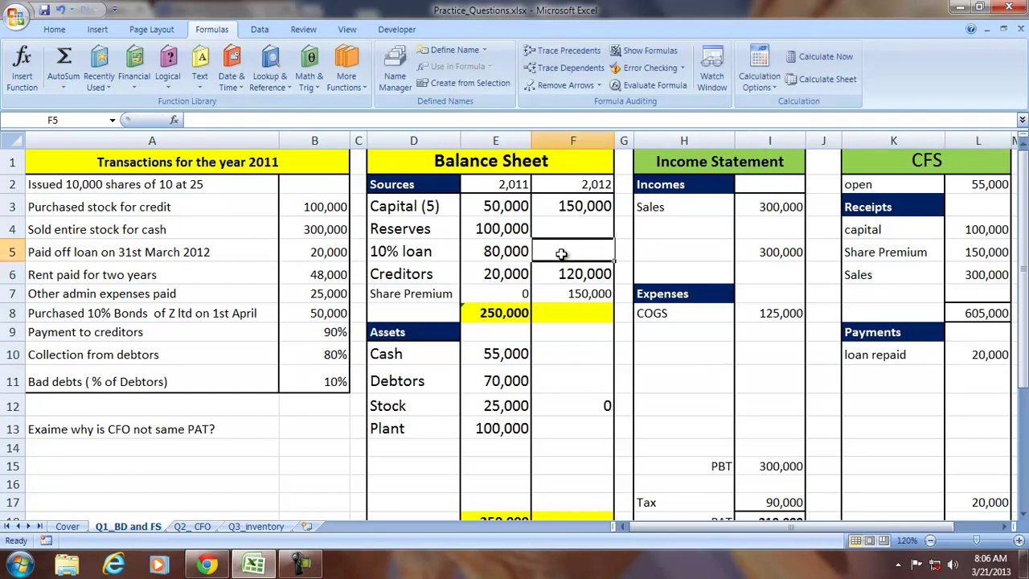
type("=")
left_click(481, 248)
type("-")
left_click(982, 355)
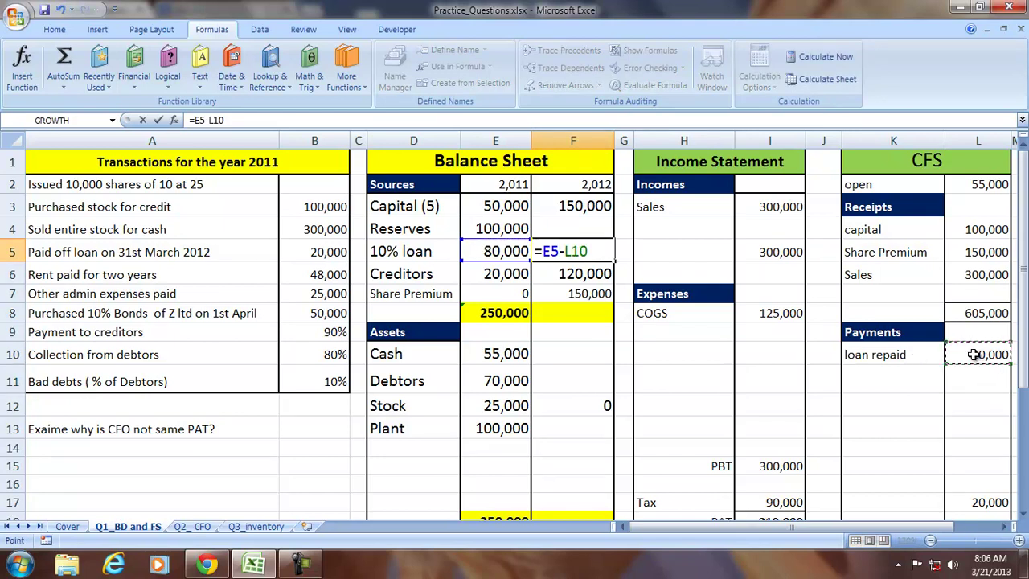
key("Return")
Add an "interest" expense in H9 of the Income Statement and calculate I9 as =E5*.10 from the 2011 loan
left_click(678, 330)
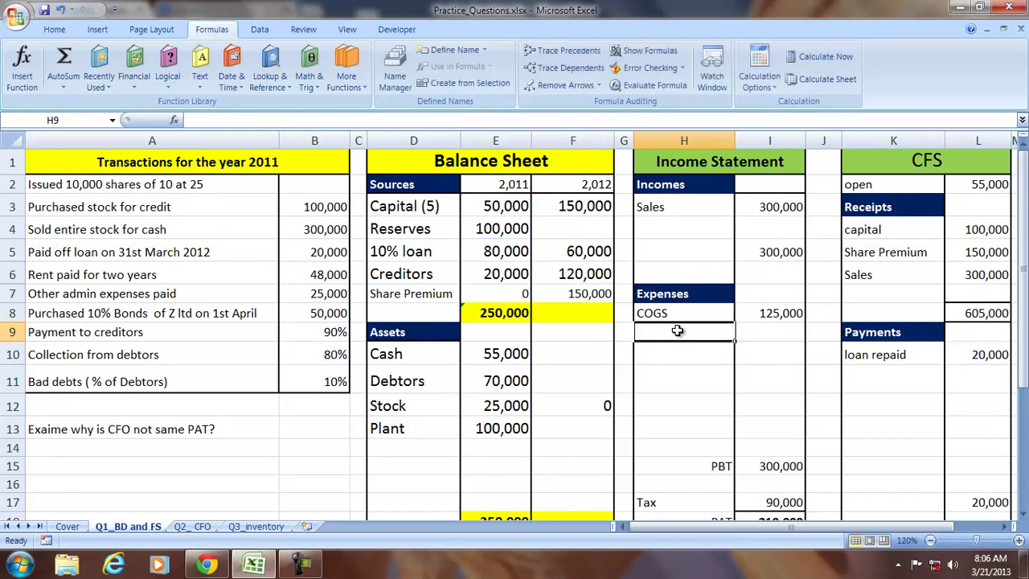
type("interest")
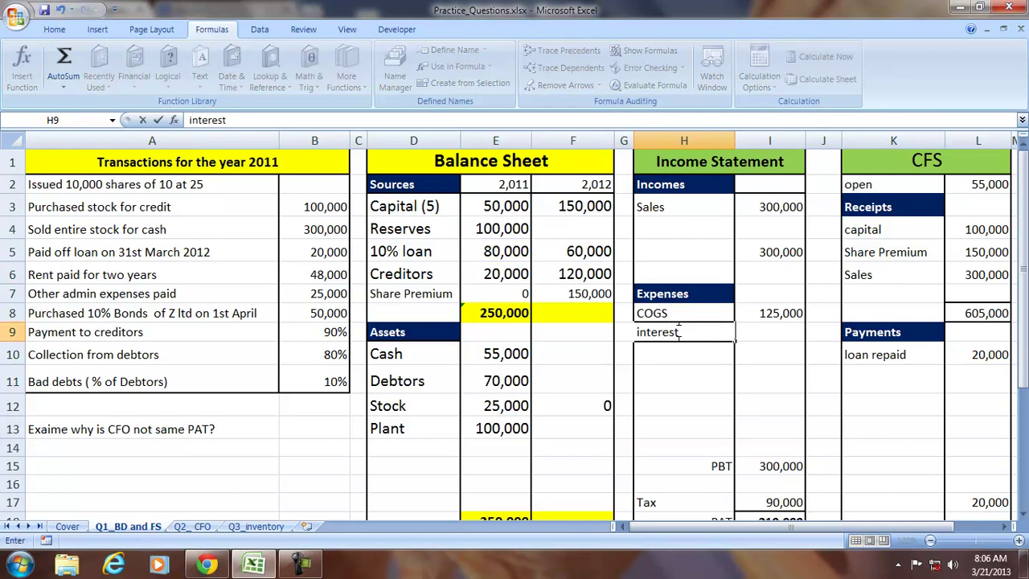
key("Tab")
type("=")
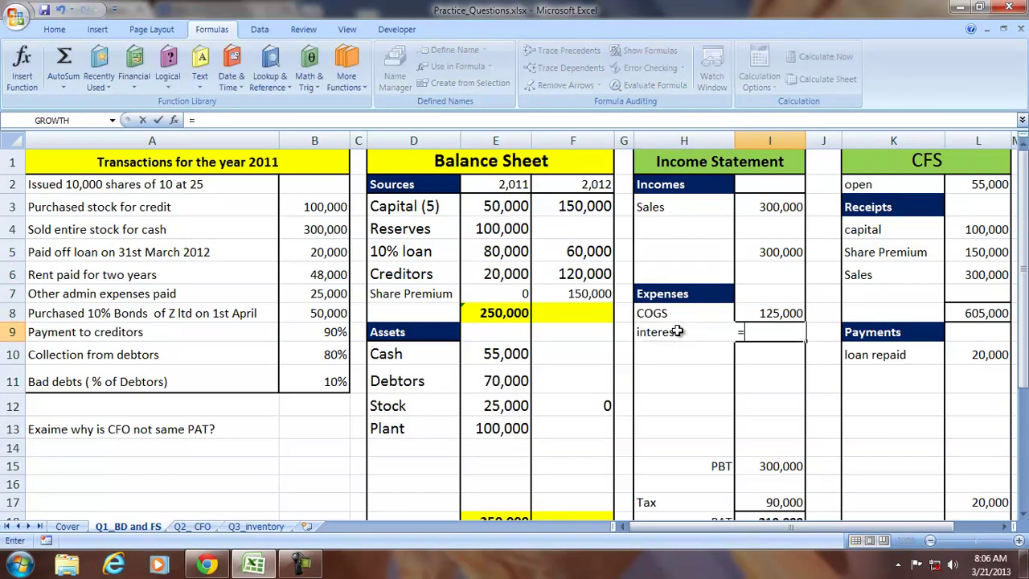
left_click(496, 249)
type("*.1")
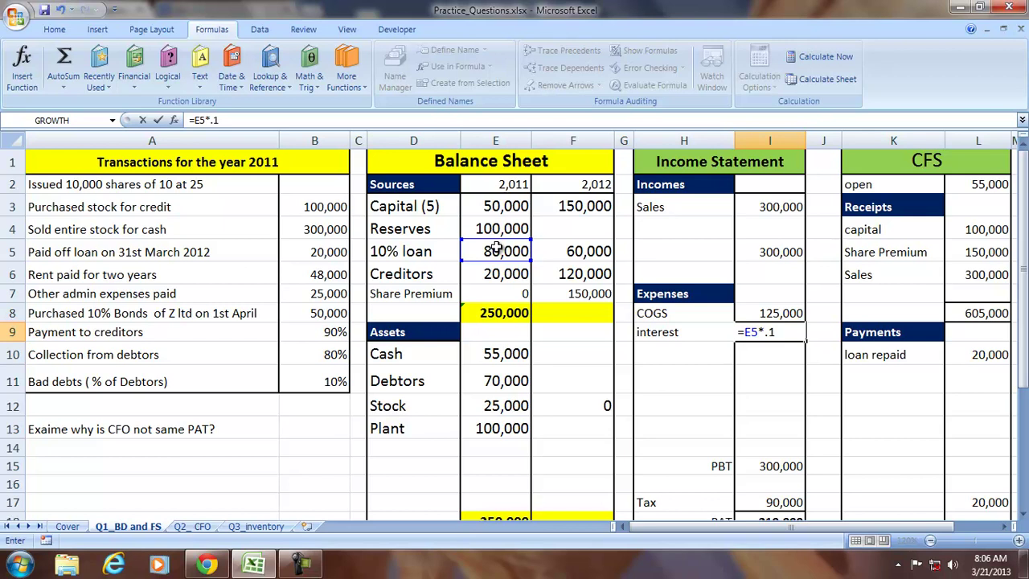
type("0")
key("Return")
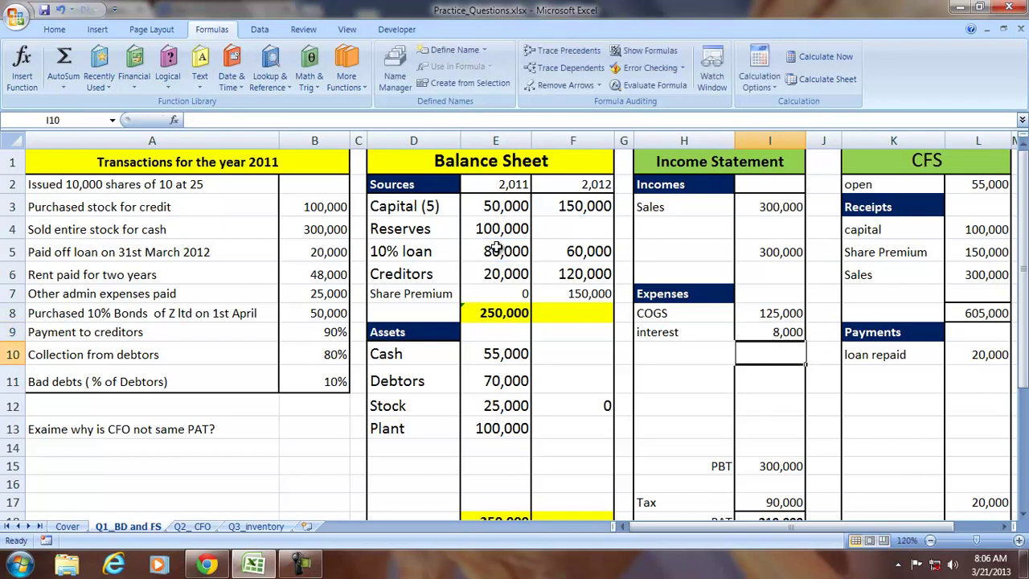
Add an "interest" payment in K11 of the CFS and link L11 to the interest expense with =I9
left_click(865, 378)
type("interes")
key("Tab")
type("=")
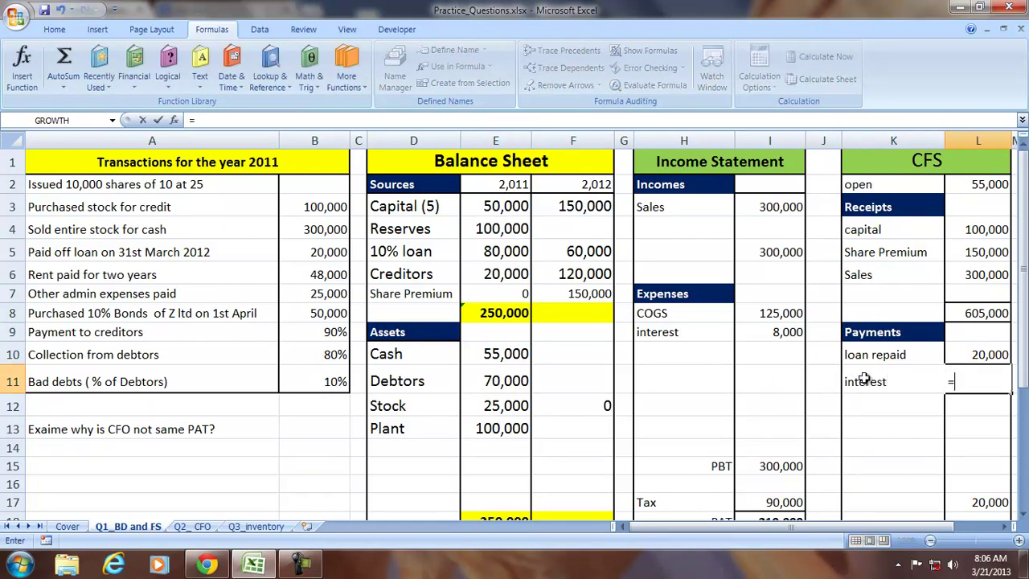
left_click(763, 331)
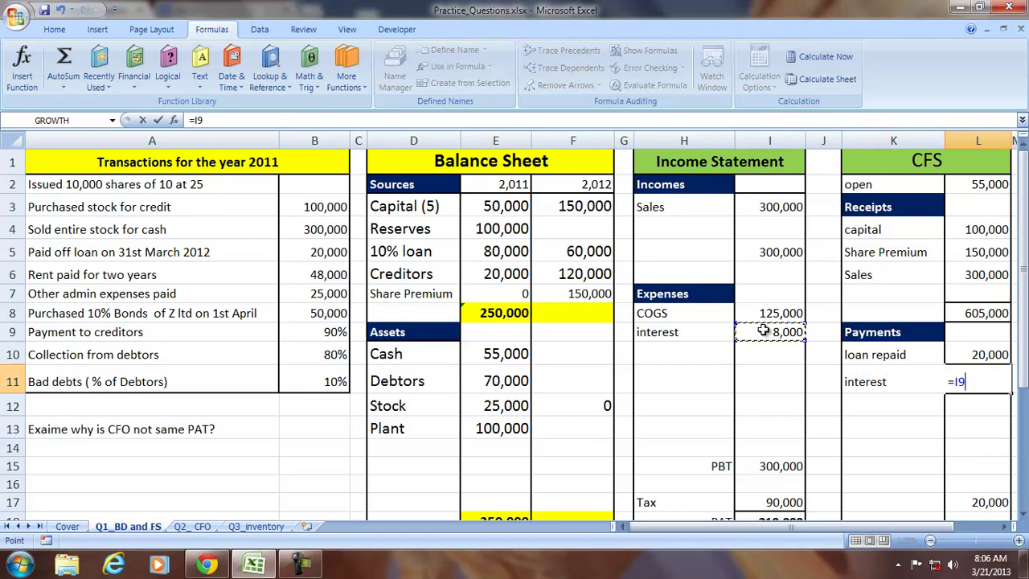
key("Return")
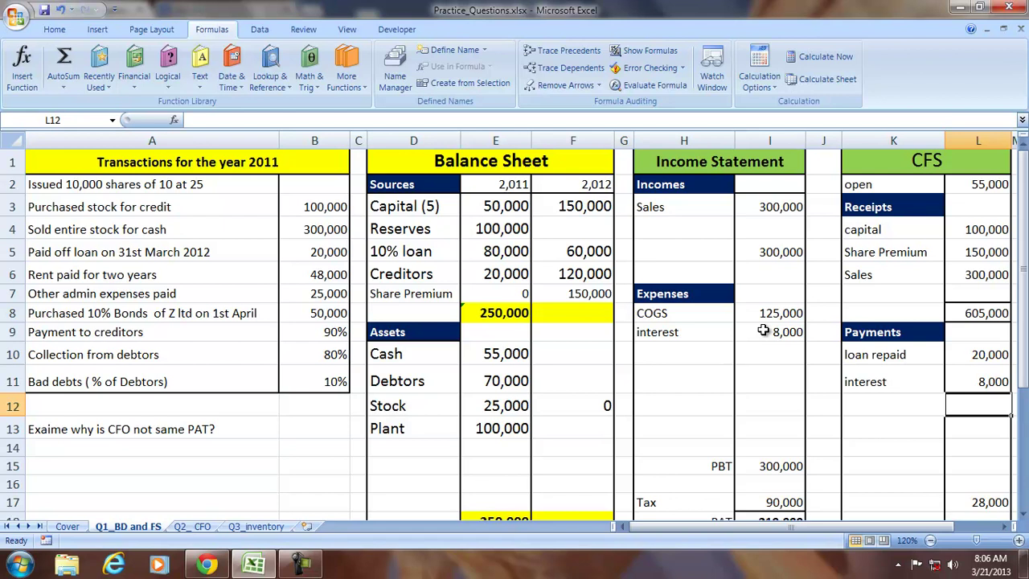
Add a "Rent" payment in K12 of the CFS and link L12 to the two-year rent amount with =B6
left_click(301, 275)
left_click(868, 402)
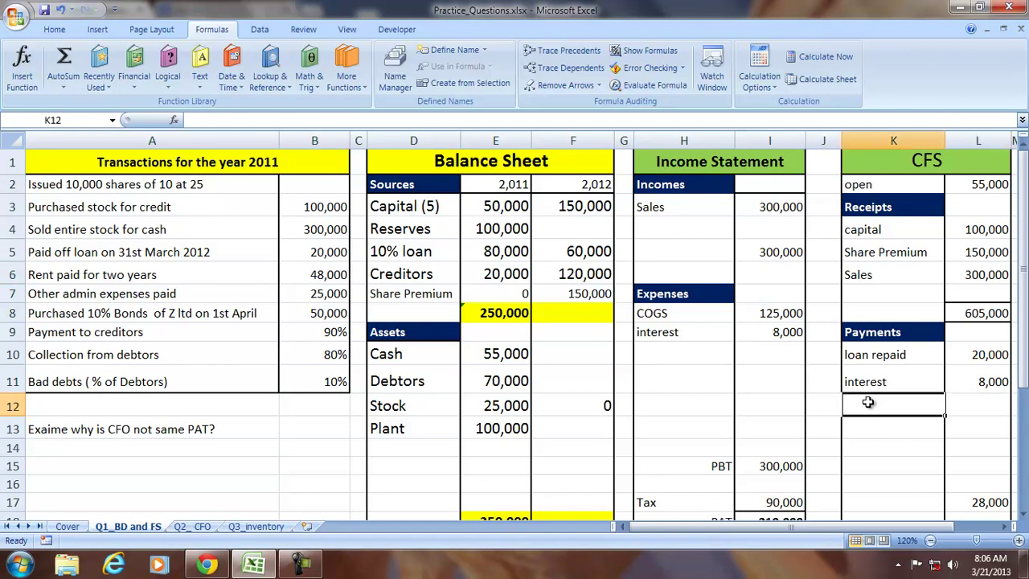
type("Rent")
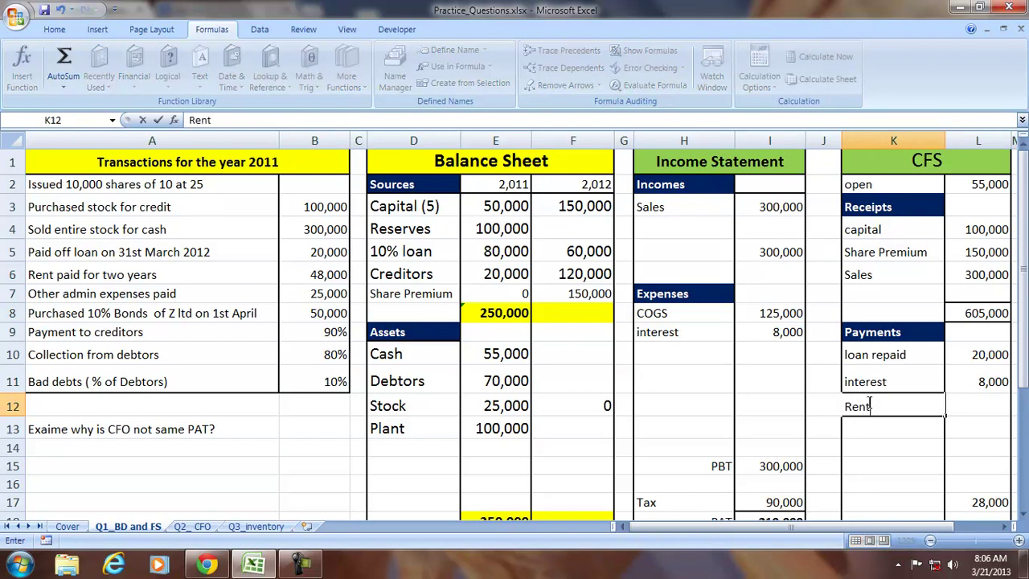
key("Tab")
type("=")
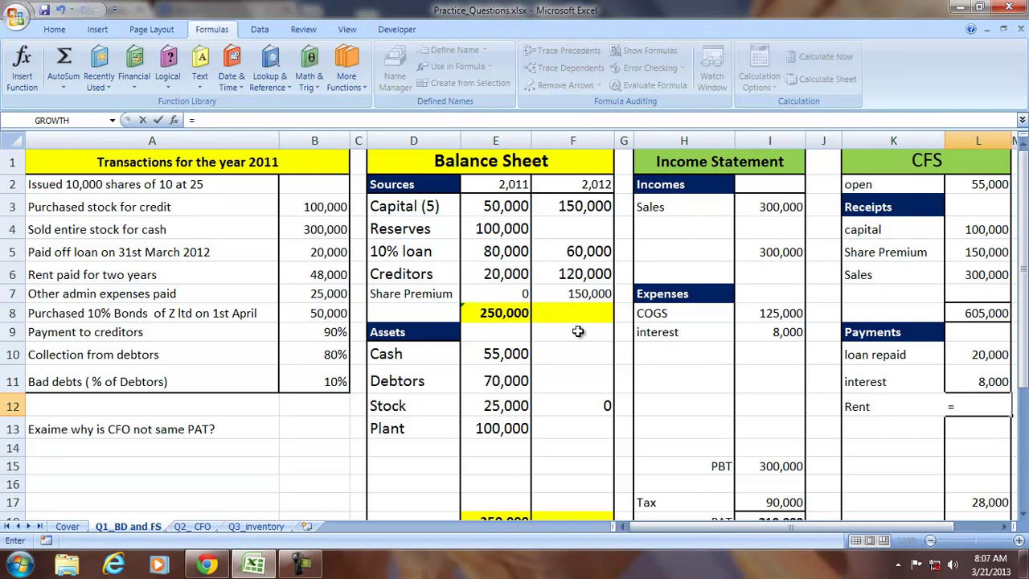
left_click(332, 274)
key("Return")
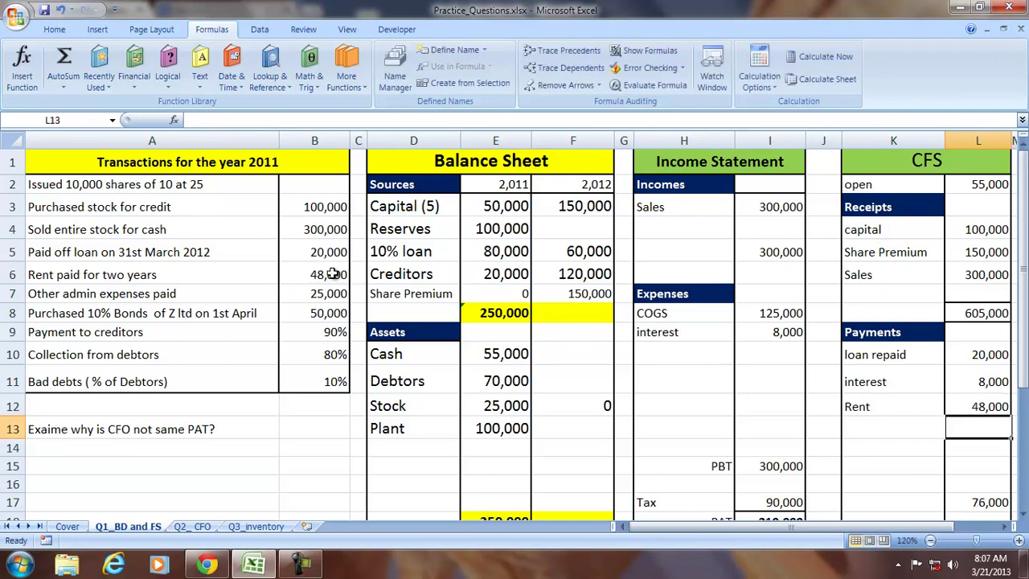
Add a "Rent" expense in H10 of the Income Statement and calculate one year's share in I10 as =L12/2
left_click(643, 353)
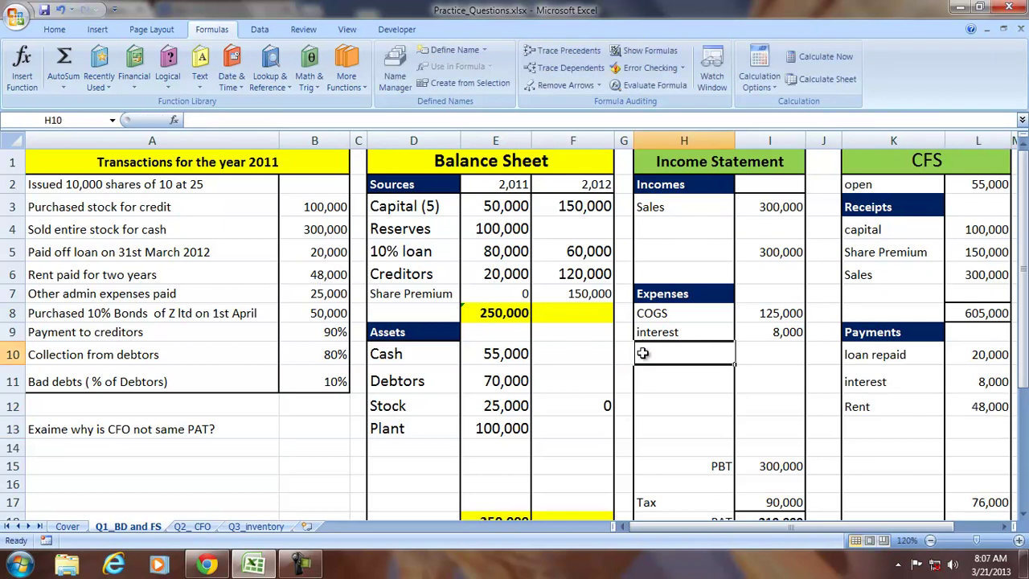
type("Rent")
key("Tab")
type("=")
left_click(965, 409)
type("/")
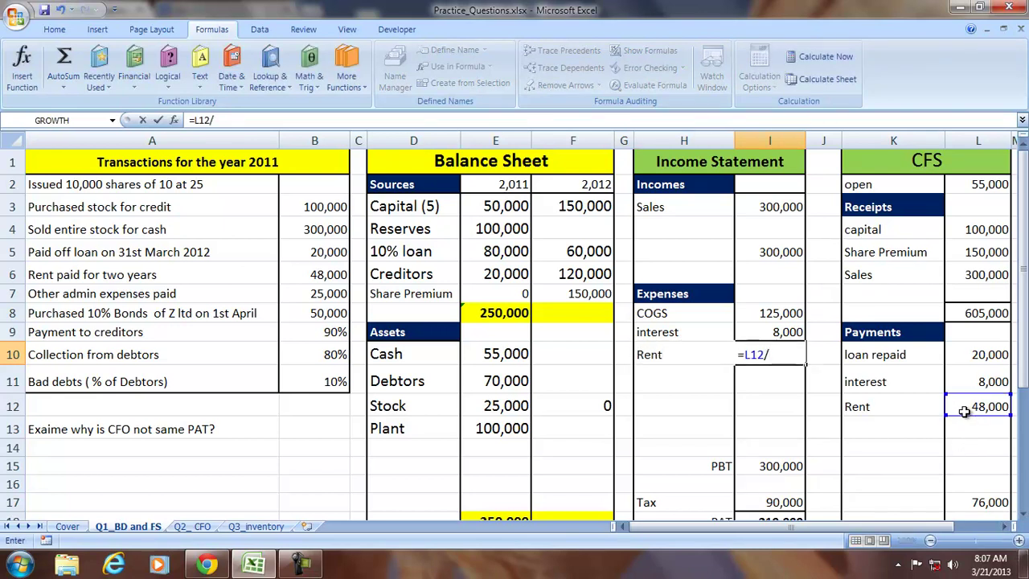
type("2")
key("Return")
Add an "Adv Rent" asset in D14 of the Balance Sheet and calculate its 2012 value in F14 as =L12-I10
left_click(410, 452)
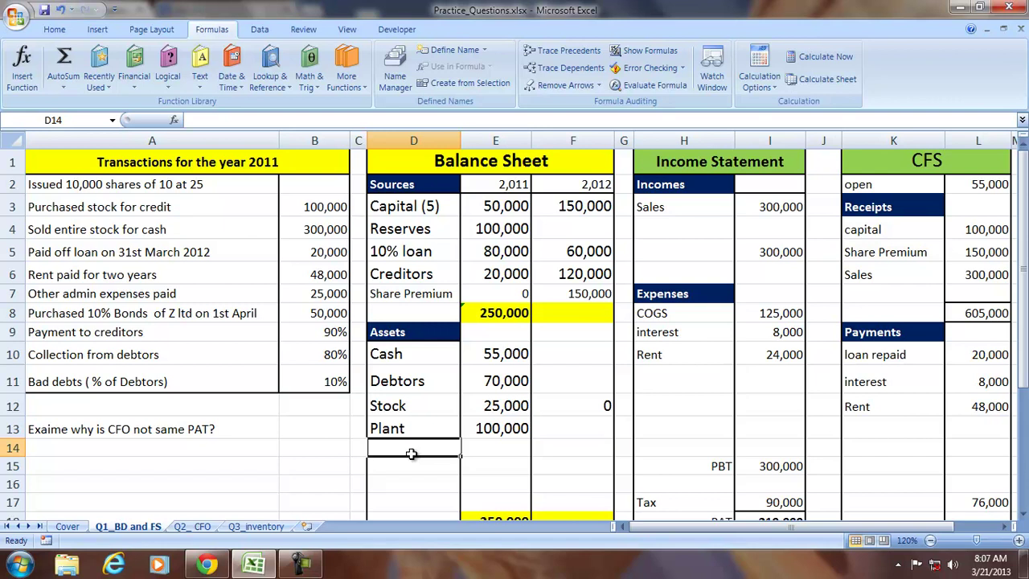
type("Adv")
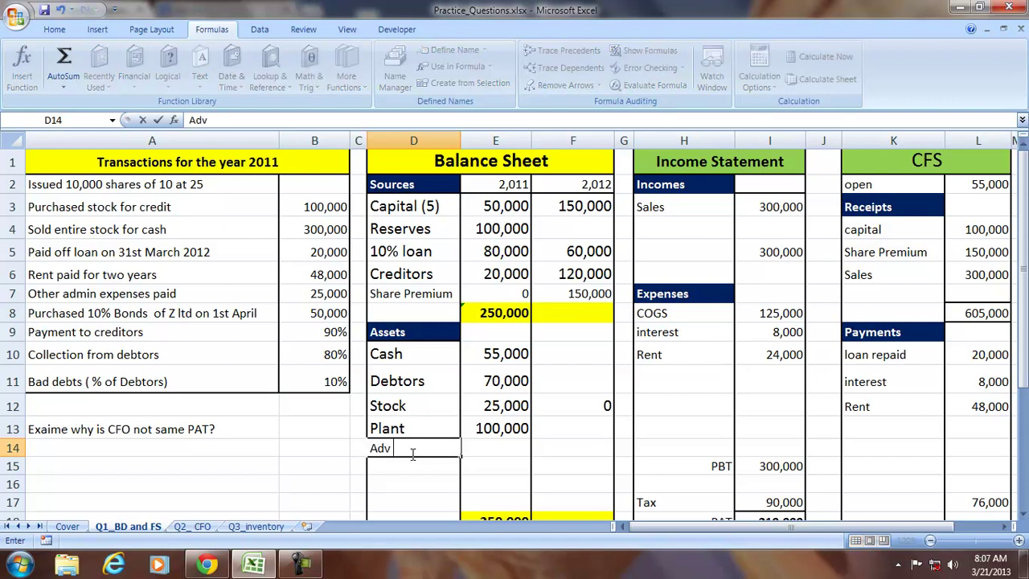
type(" Rent")
key("Tab")
key("Tab")
type("=")
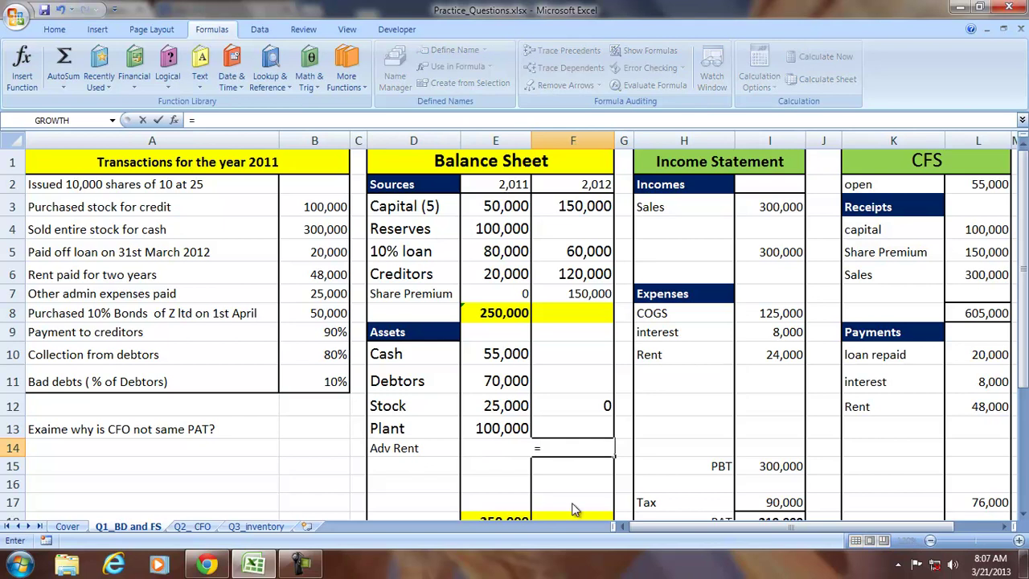
left_click(974, 406)
type("-")
left_click(785, 354)
key("Return")
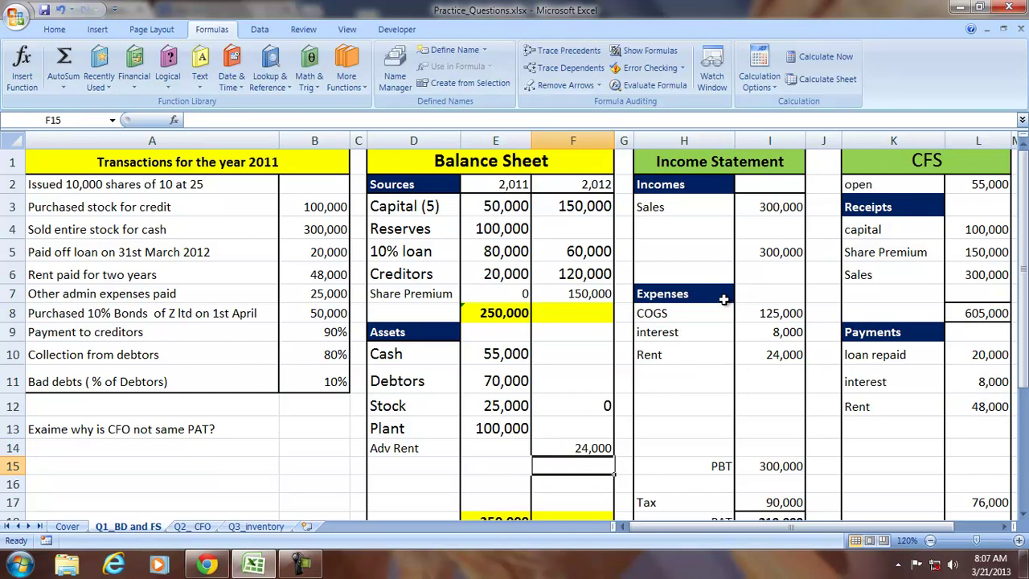
Add an "Admin Expenses" payment in K13 of the CFS and link L13 to the admin expenses paid with =B7
left_click(58, 295)
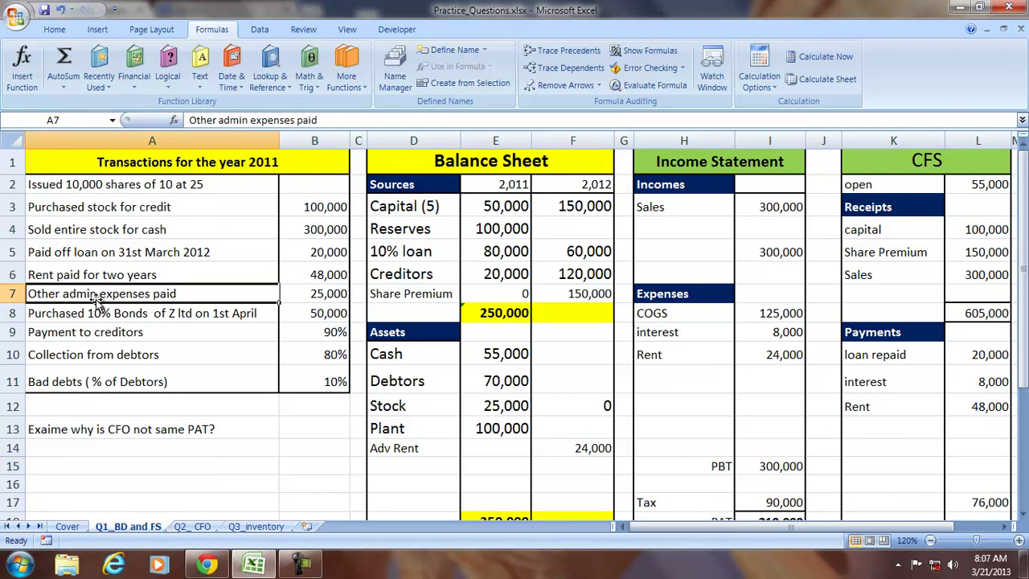
left_click(862, 426)
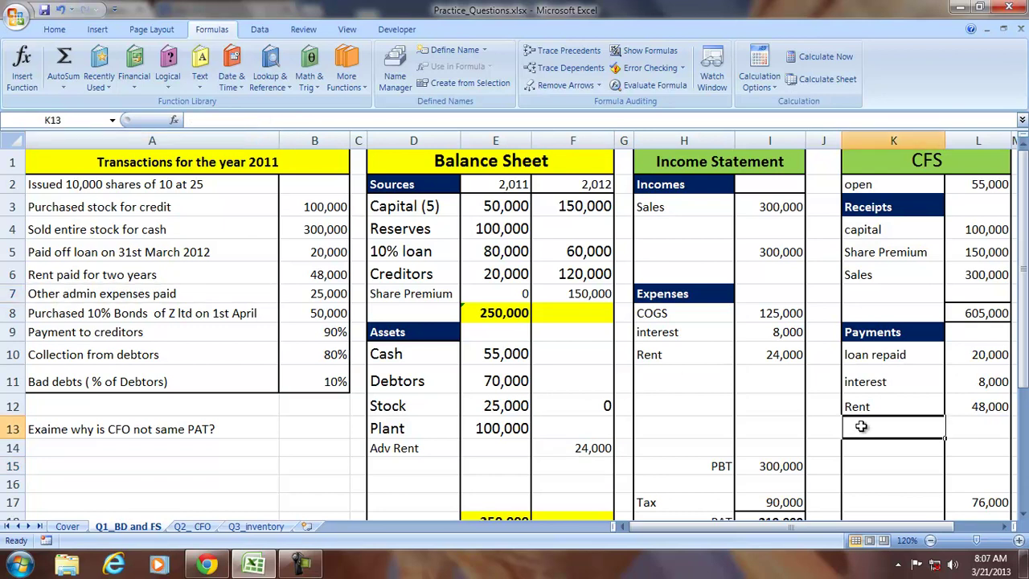
type("Admin Expense")
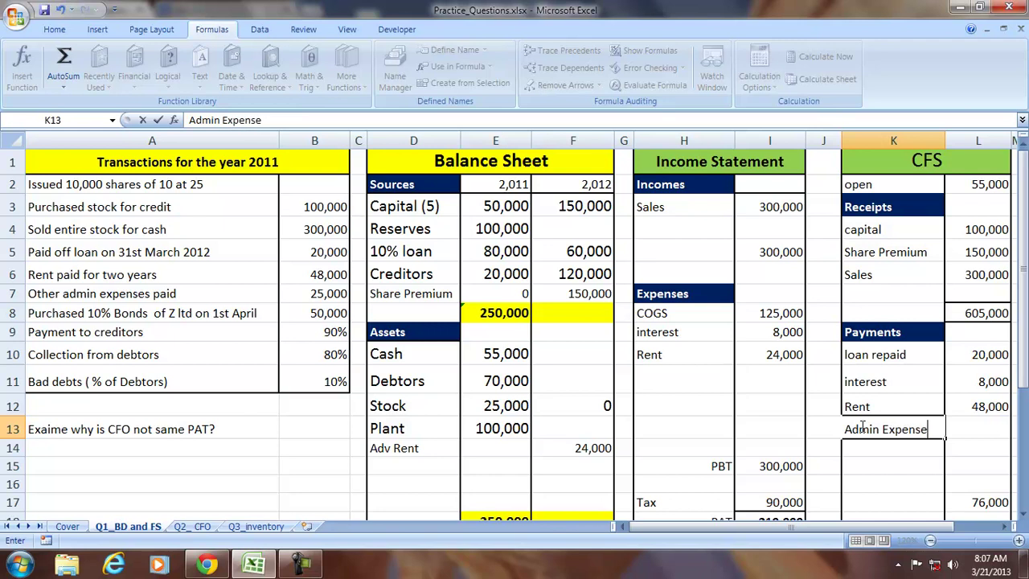
type("s")
key("Tab")
type("=")
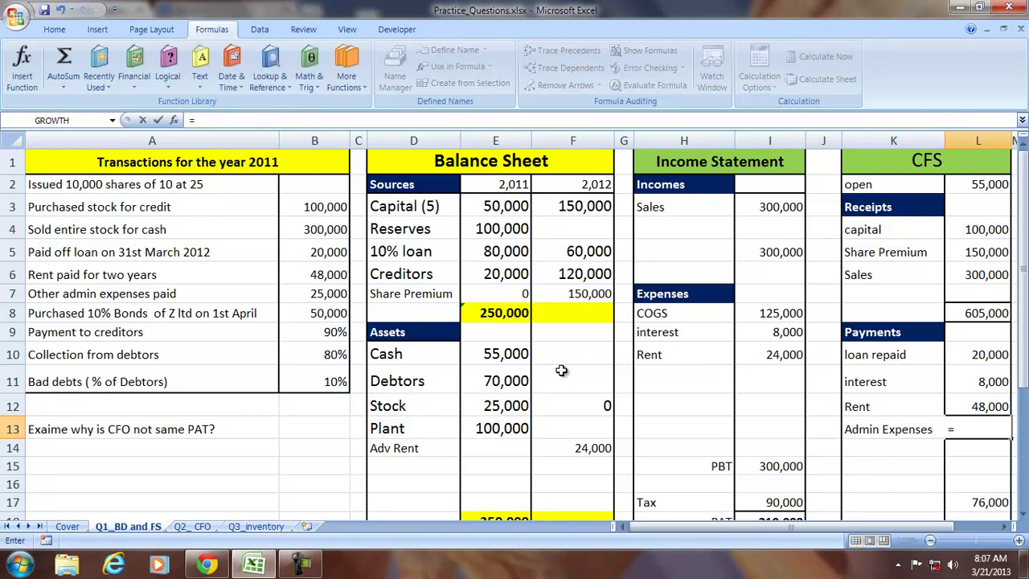
left_click(327, 294)
key("Return")
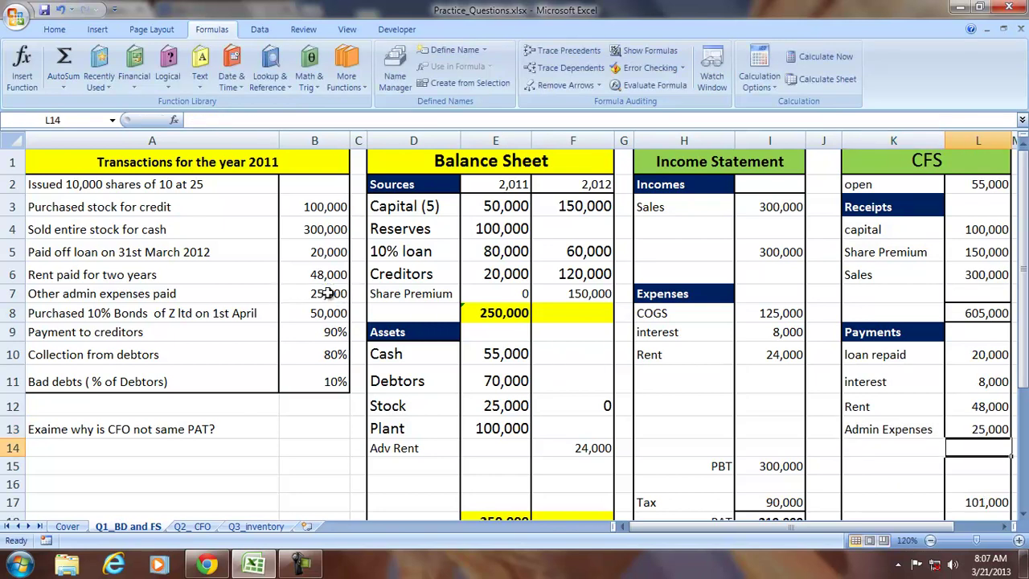
Add the admin expenses to the Income Statement by linking label H11 to =K13 and amount I11 to =L13
left_click(640, 378)
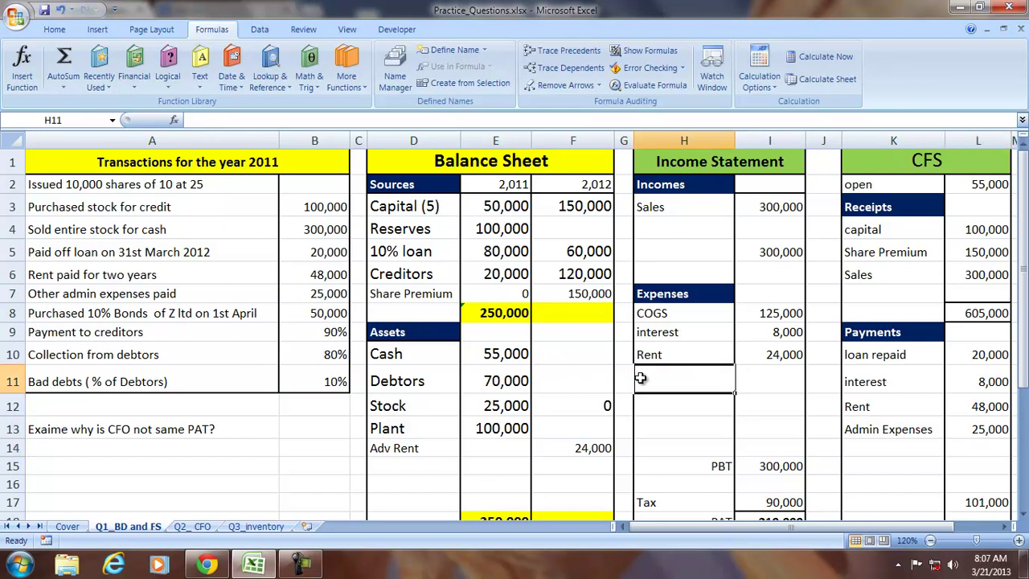
type("Adm")
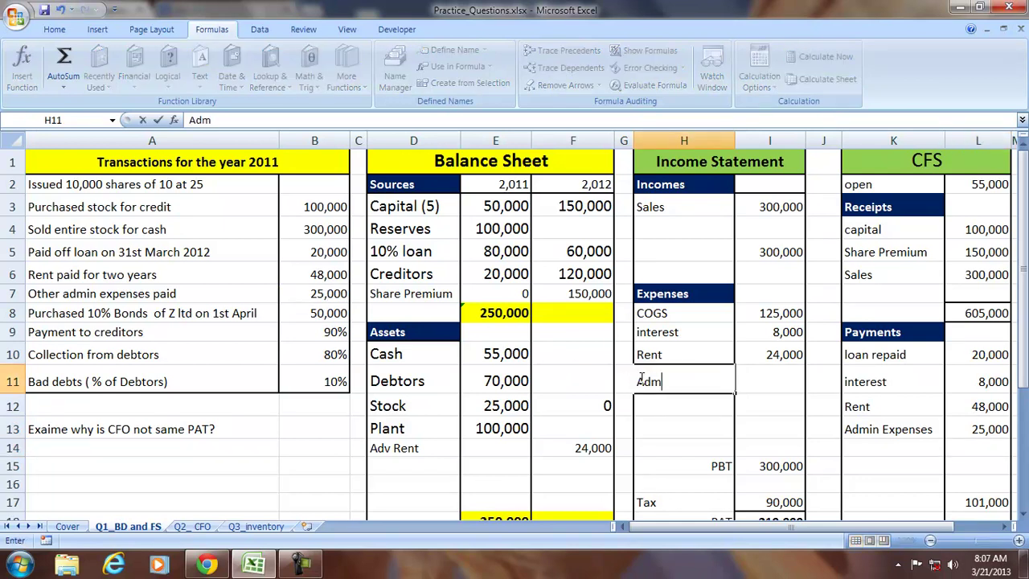
key("BackSpace")
key("BackSpace")
key("BackSpace")
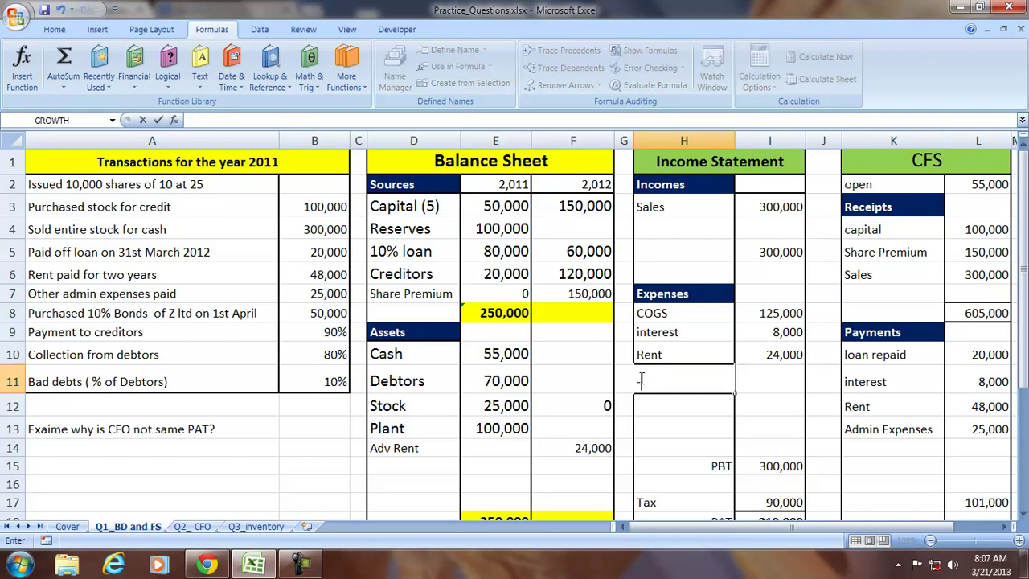
type("=")
left_click(893, 431)
key("Return")
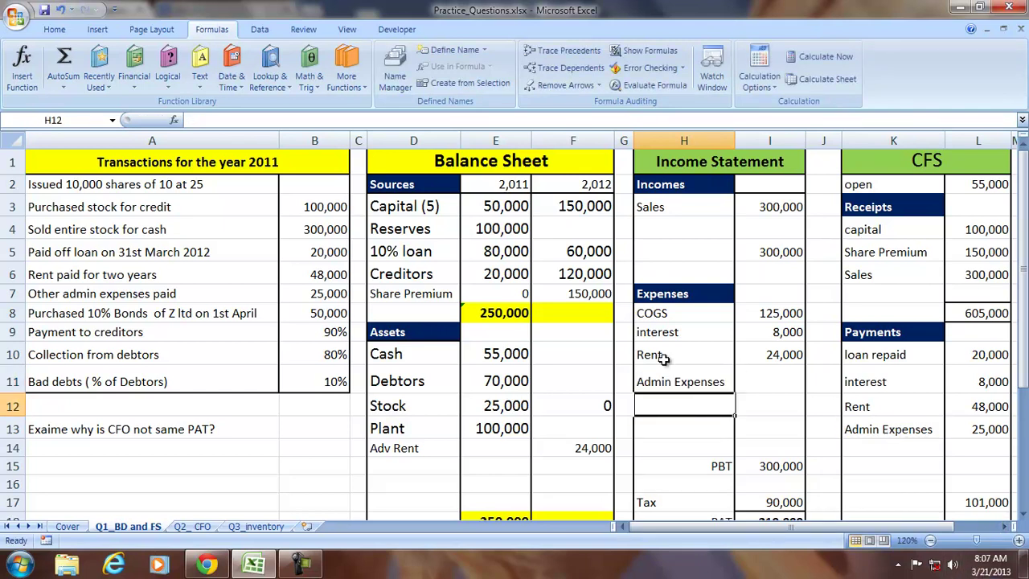
left_click(752, 386)
type("=")
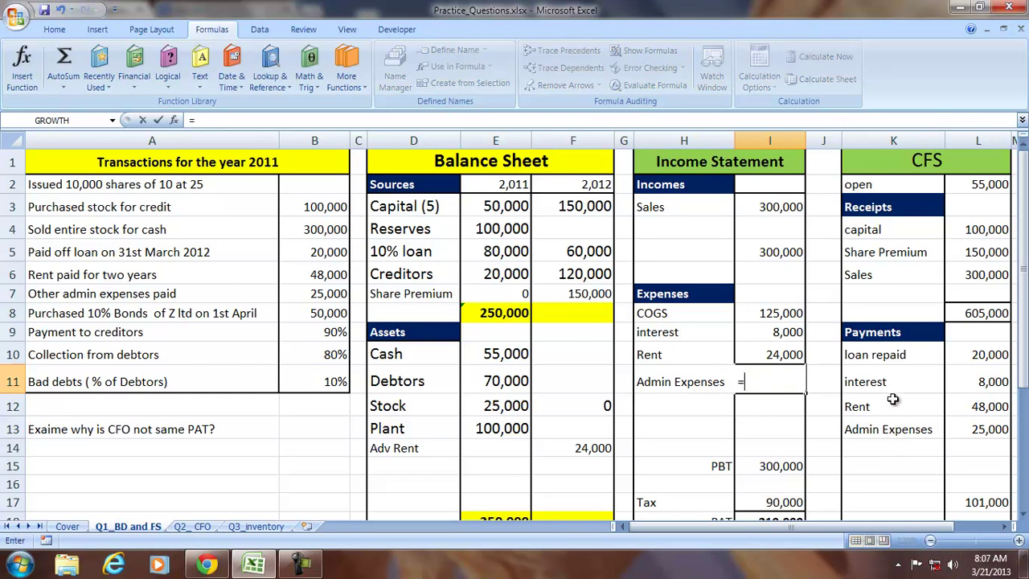
left_click(991, 432)
key("Return")
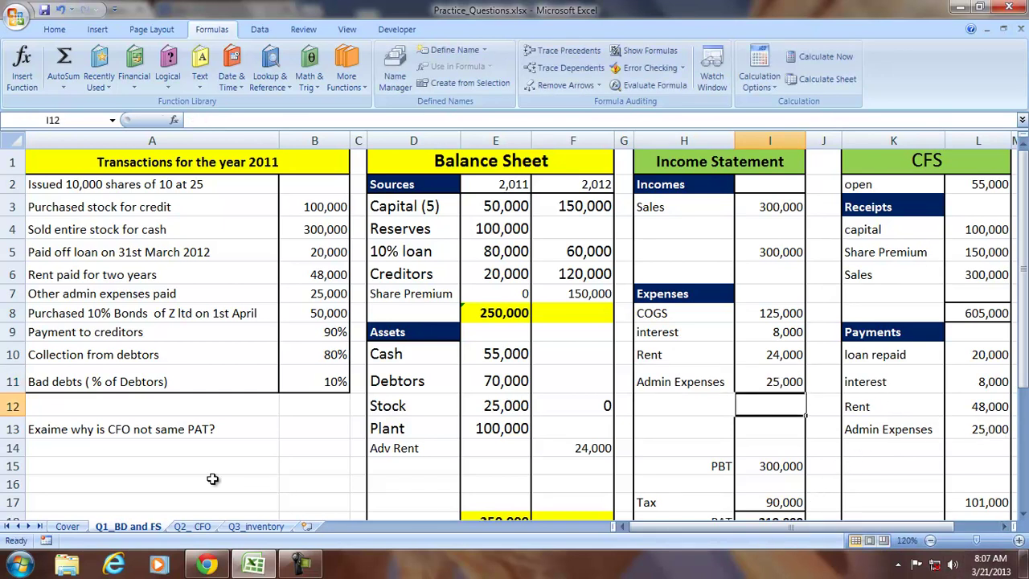
Add a "10% Bonds" payment in K14 of the CFS and link L14 to the bond purchase amount with =B8
left_click(139, 316)
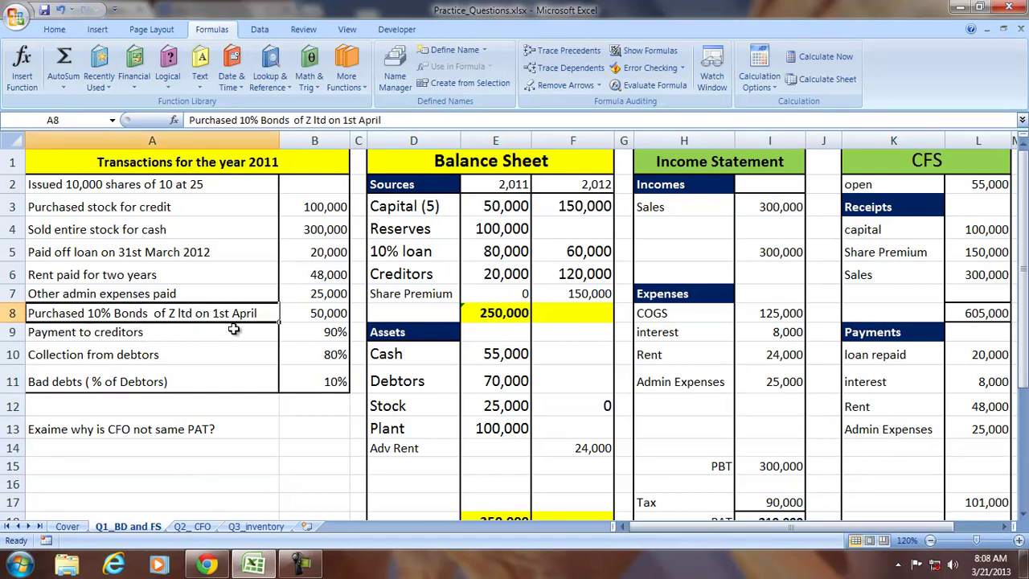
left_click(859, 296)
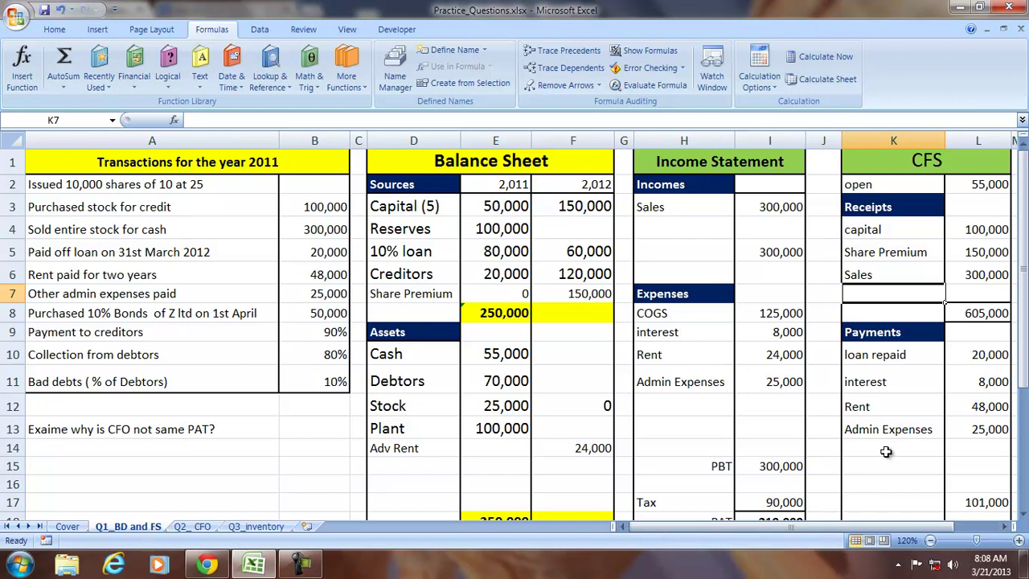
left_click(885, 451)
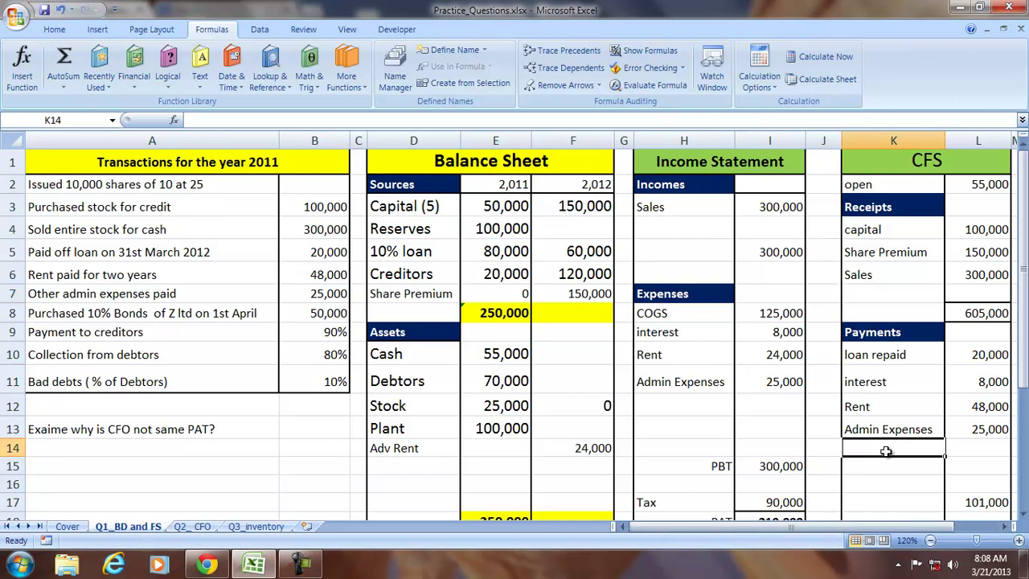
type("1")
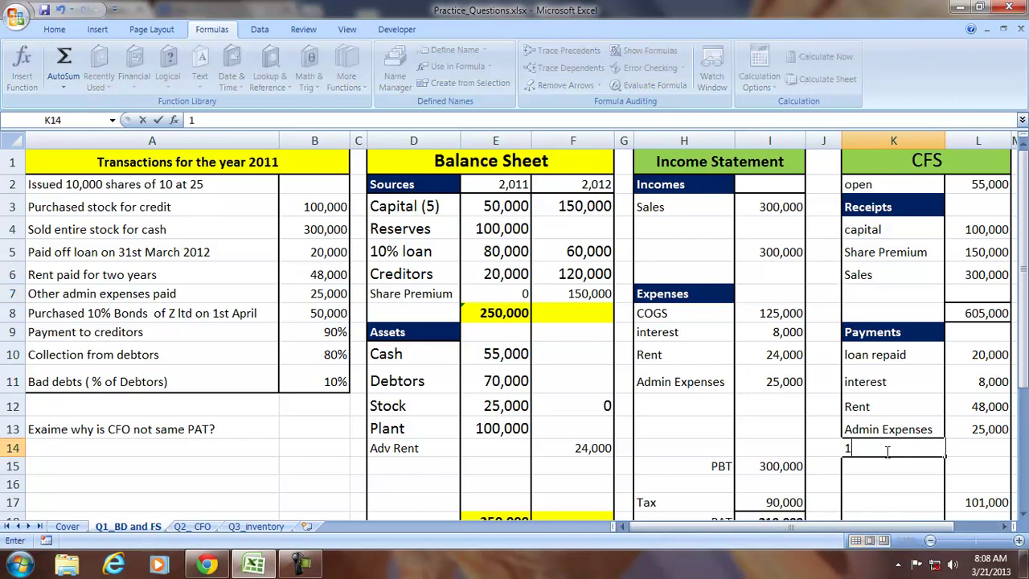
type("0% Bonds")
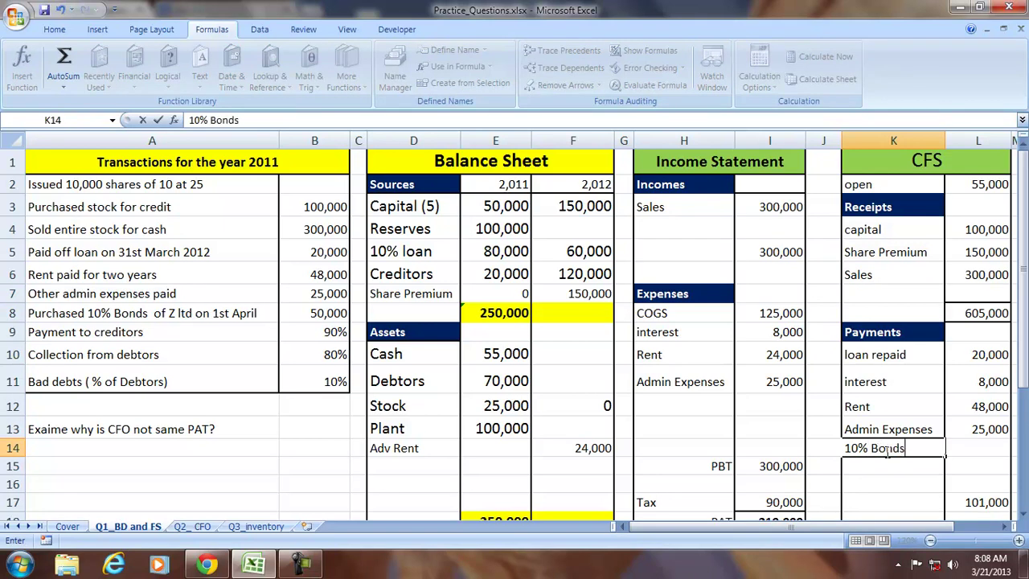
key("Tab")
type("=")
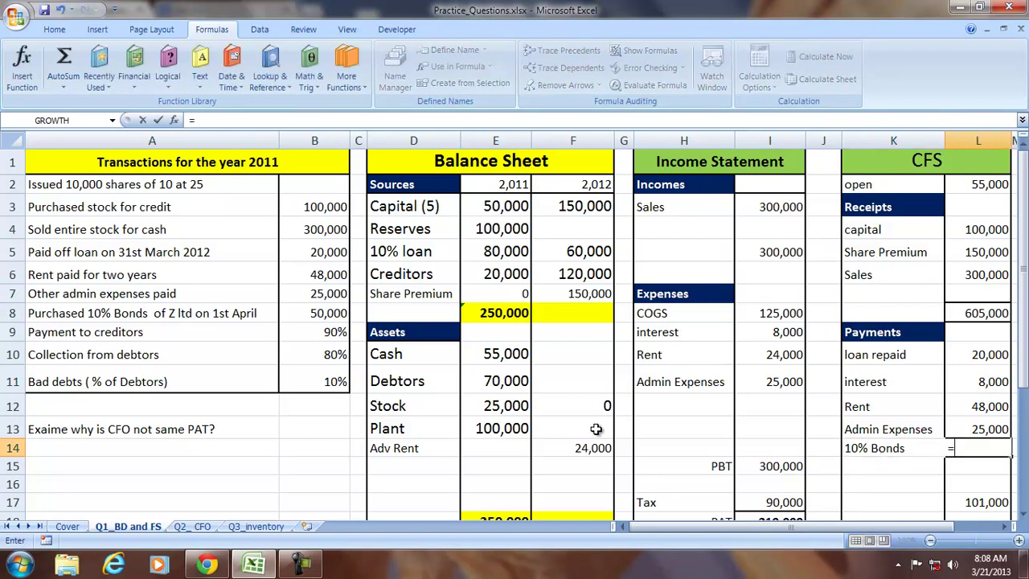
left_click(326, 313)
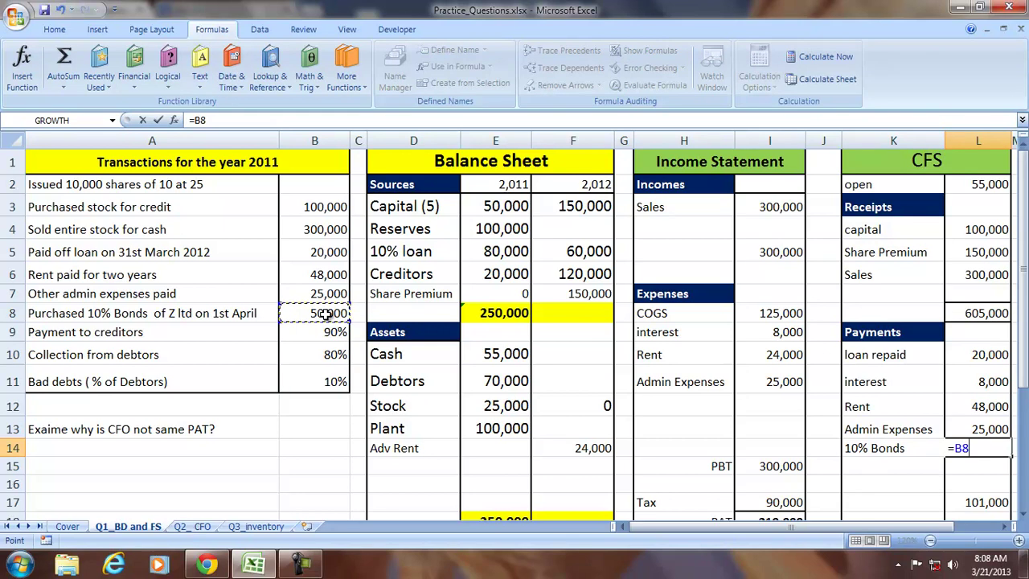
key("Return")
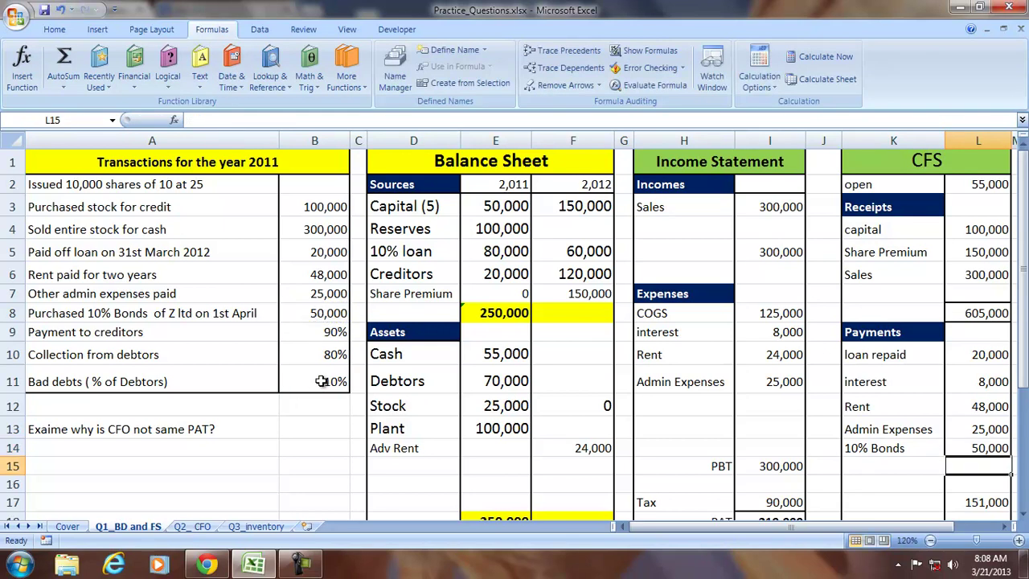
Add a "10% Bonds" asset in D15 of the Balance Sheet and link its 2012 value in F15 with =L14
left_click(389, 462)
type("10")
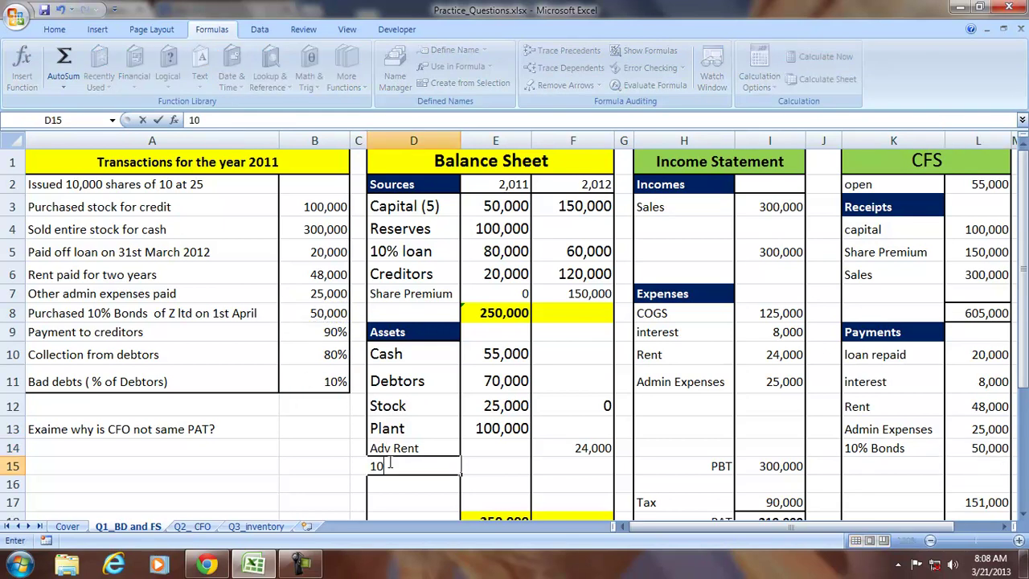
type("% Bonds")
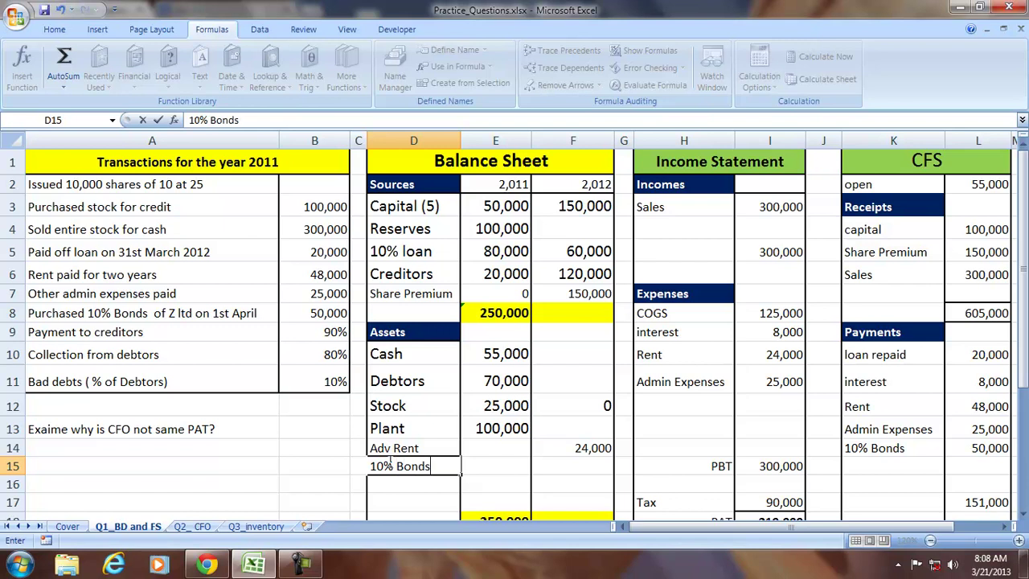
key("Tab")
key("Tab")
type("=")
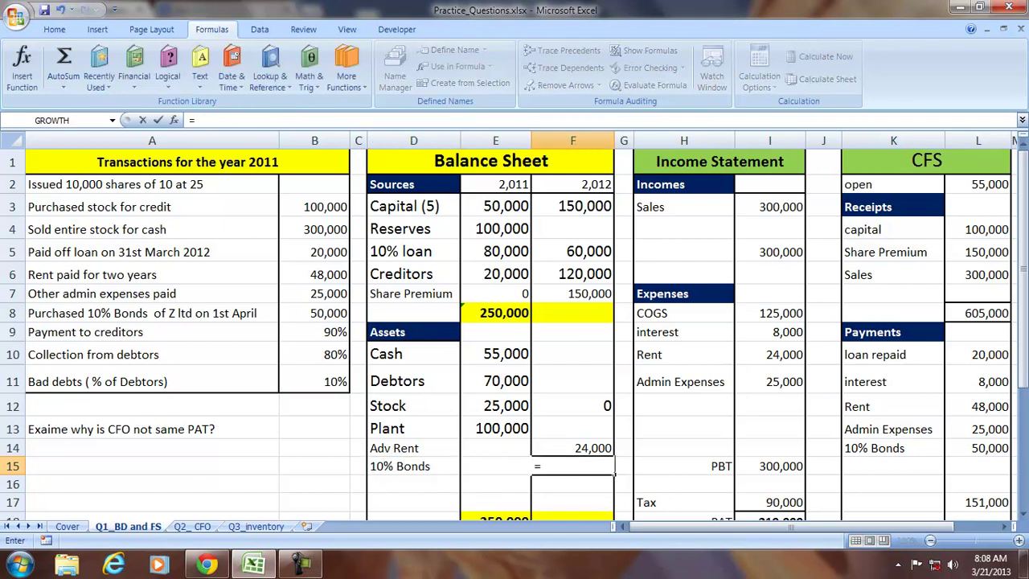
left_click(959, 447)
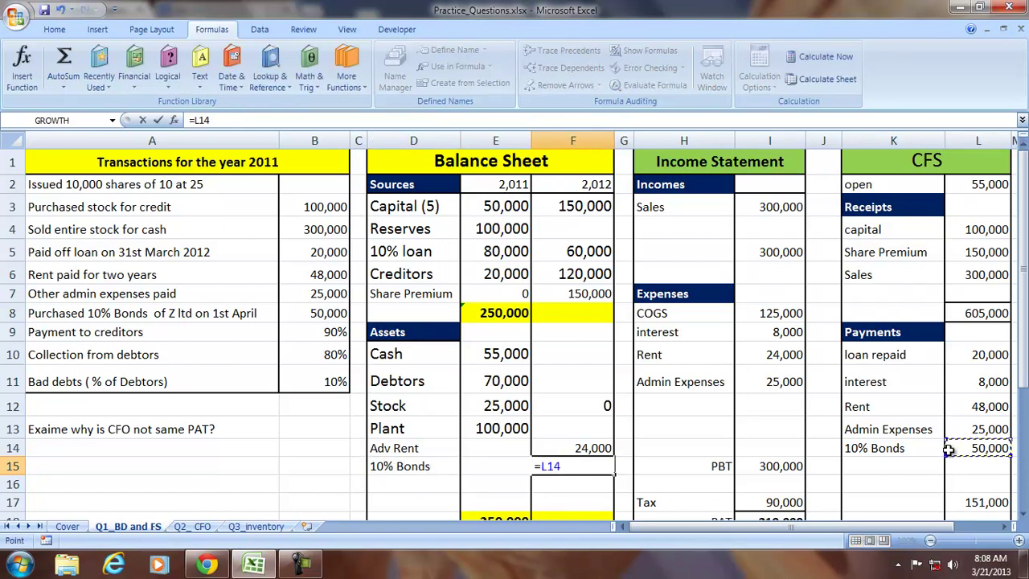
key("Return")
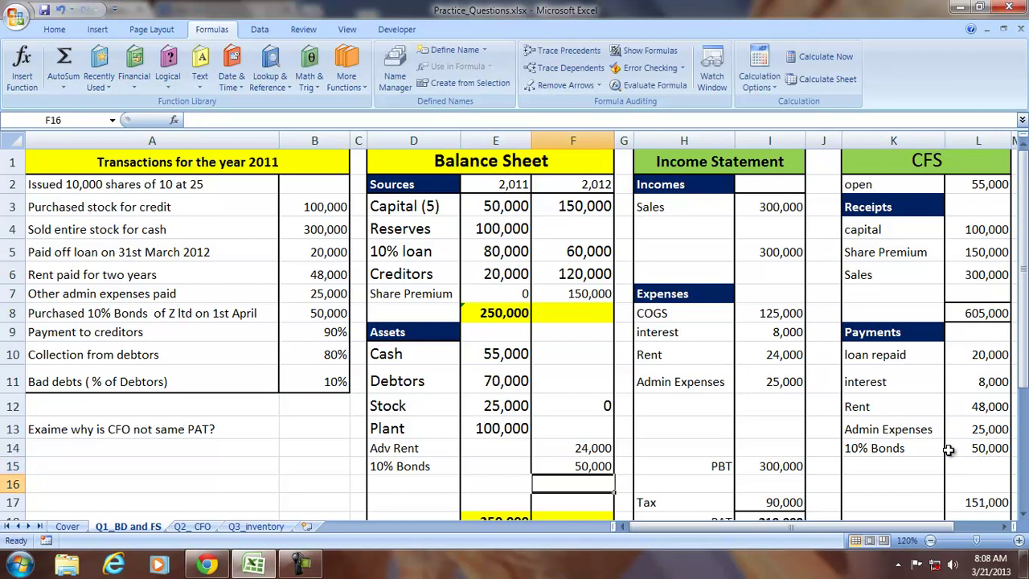
Add an "Interest on Bonds" income in H4 of the Income Statement and calculate I4 as =B8*.10
left_click(679, 228)
type("I")
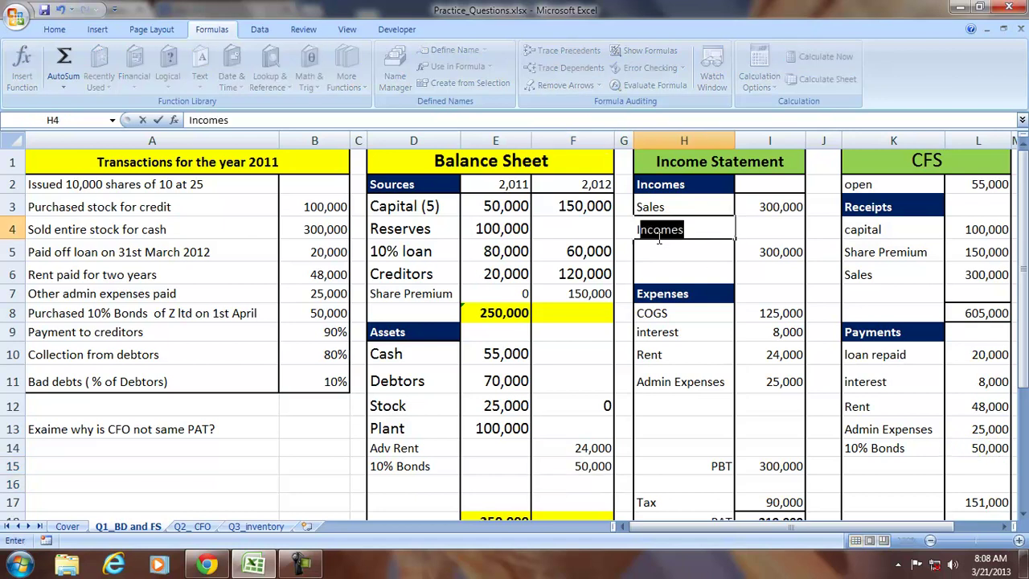
type("nterest on Bod")
key("BackSpace")
type("nds")
key("Tab")
type("=")
left_click(286, 314)
type("*.10")
key("Return")
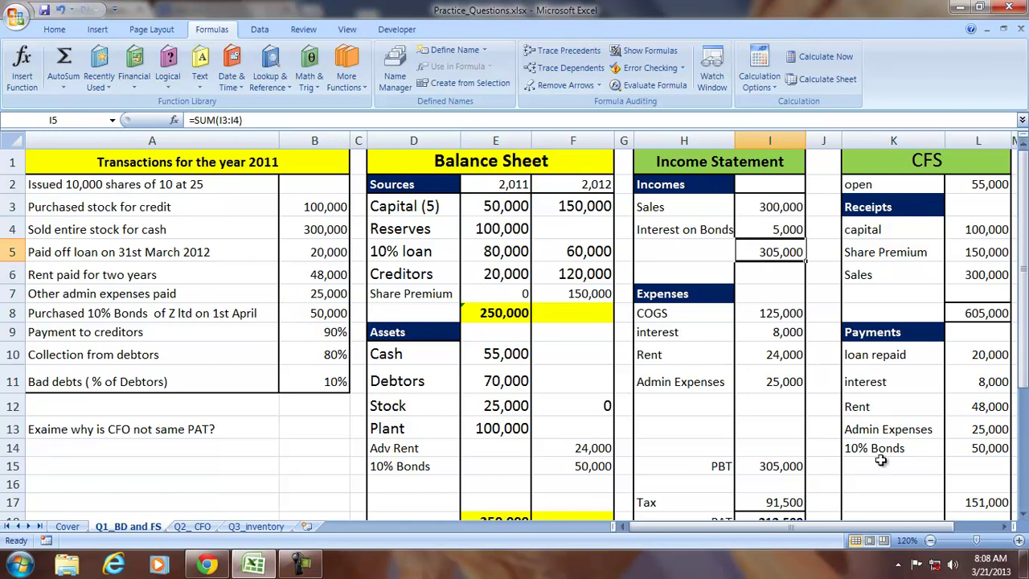
Add an "Interest on Bonds" receipt in K7 of the CFS with an amount of 0 in L7
left_click(867, 293)
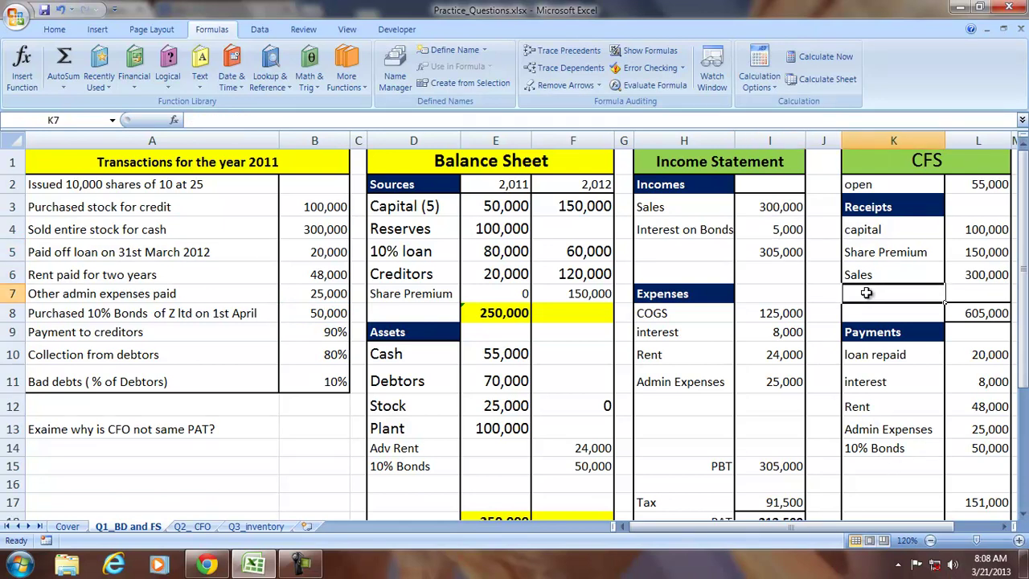
type("Interest")
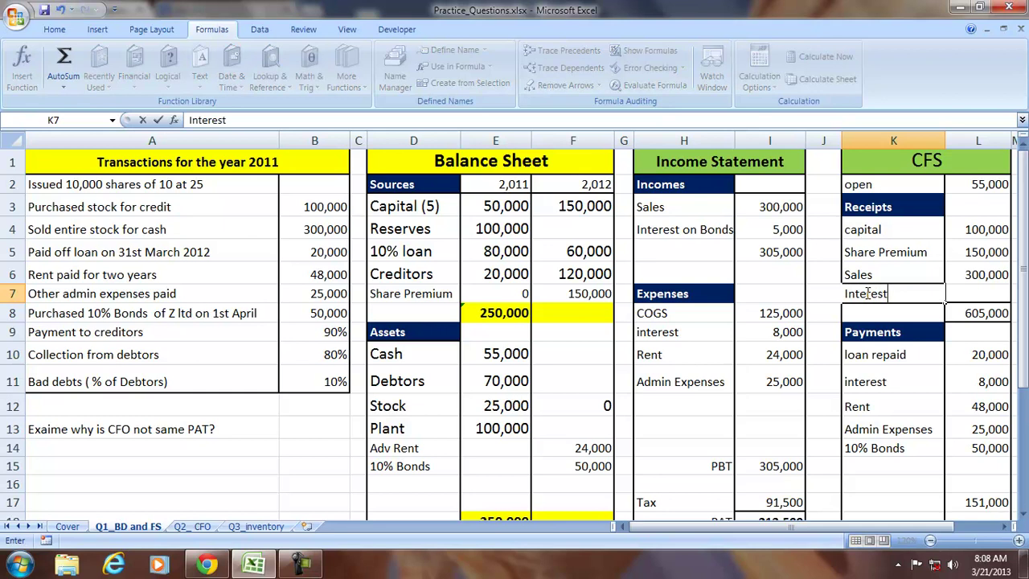
type(" on Bond")
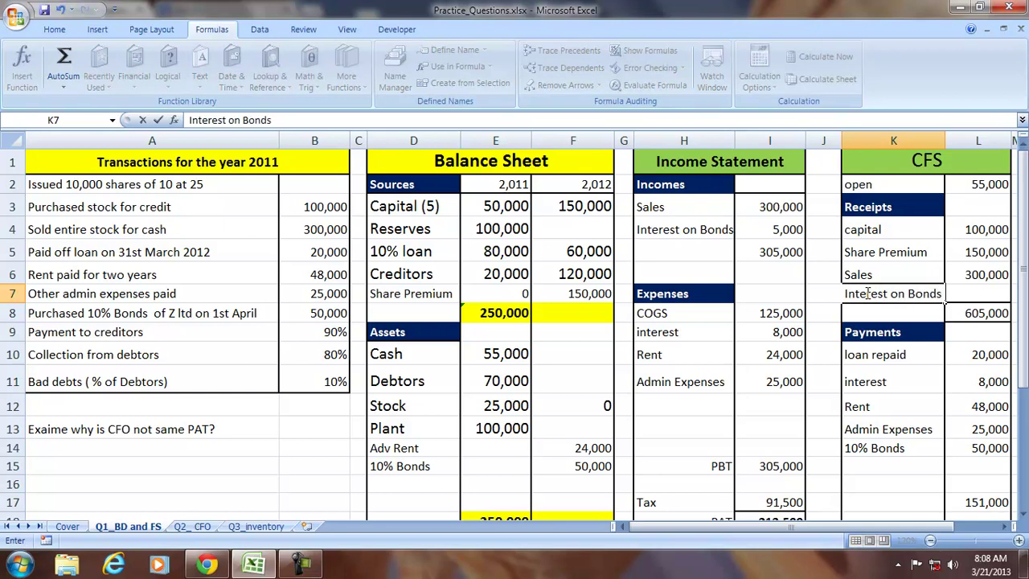
type("s")
key("Tab")
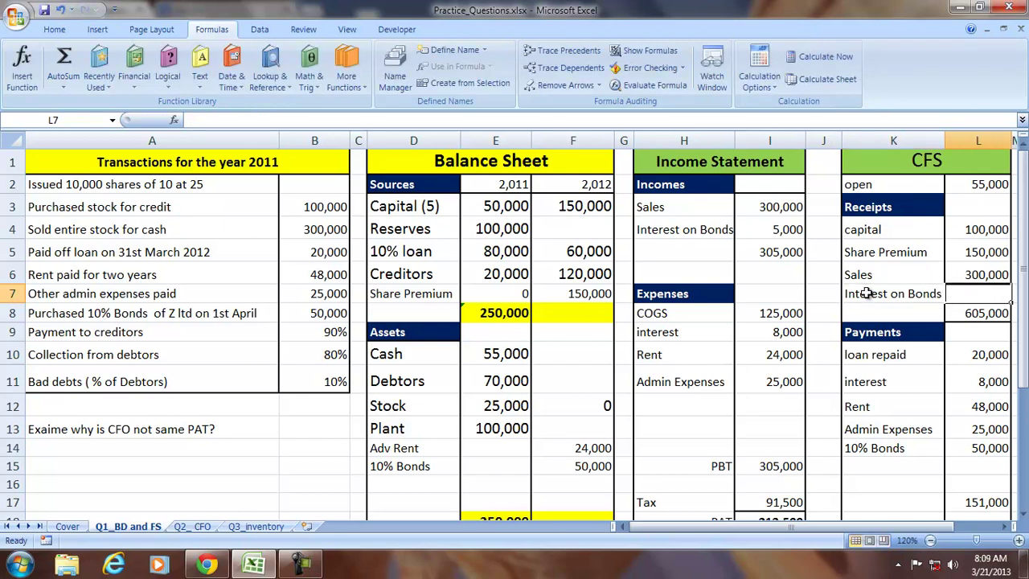
type("0")
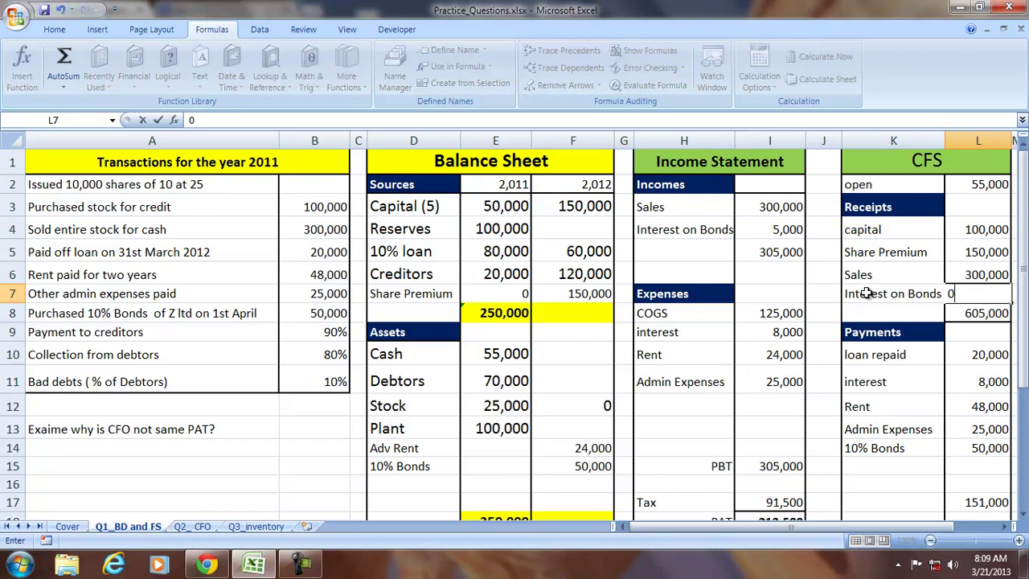
key("Return")
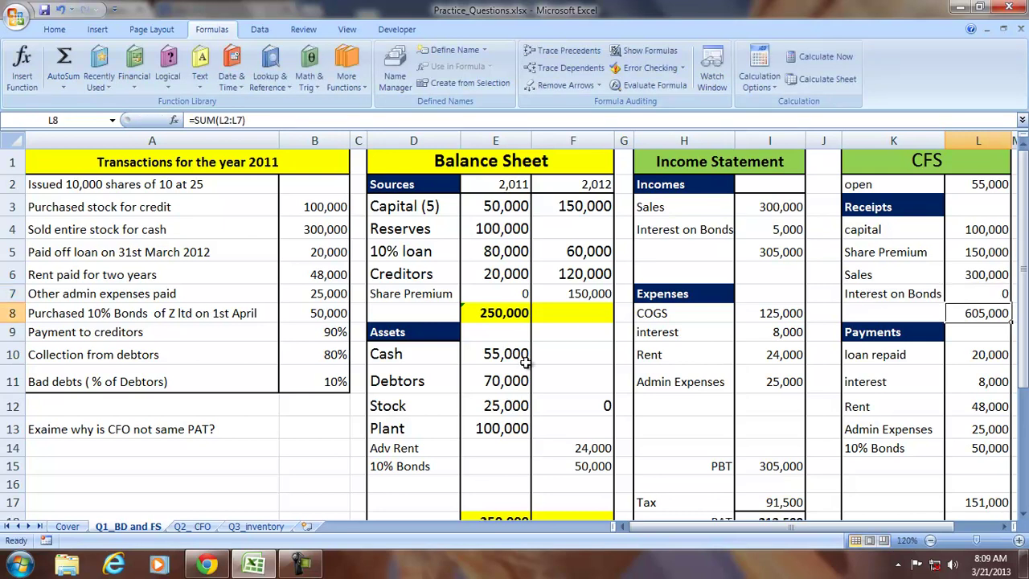
Add an "Accrued interest" asset in D16 of the Balance Sheet and calculate its 2012 value in F16 as =I4-L7
left_click(421, 479)
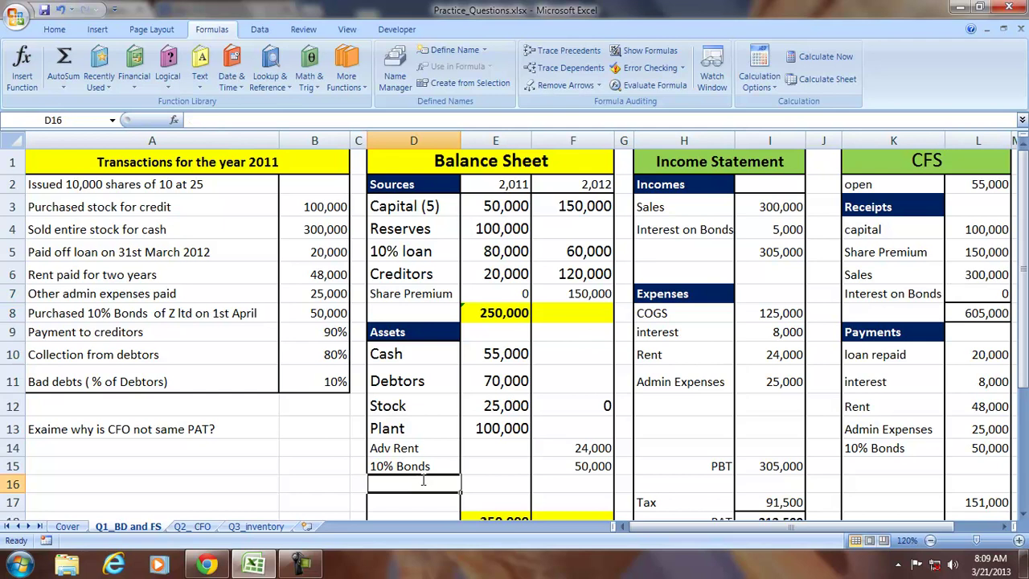
type("Accrued interest")
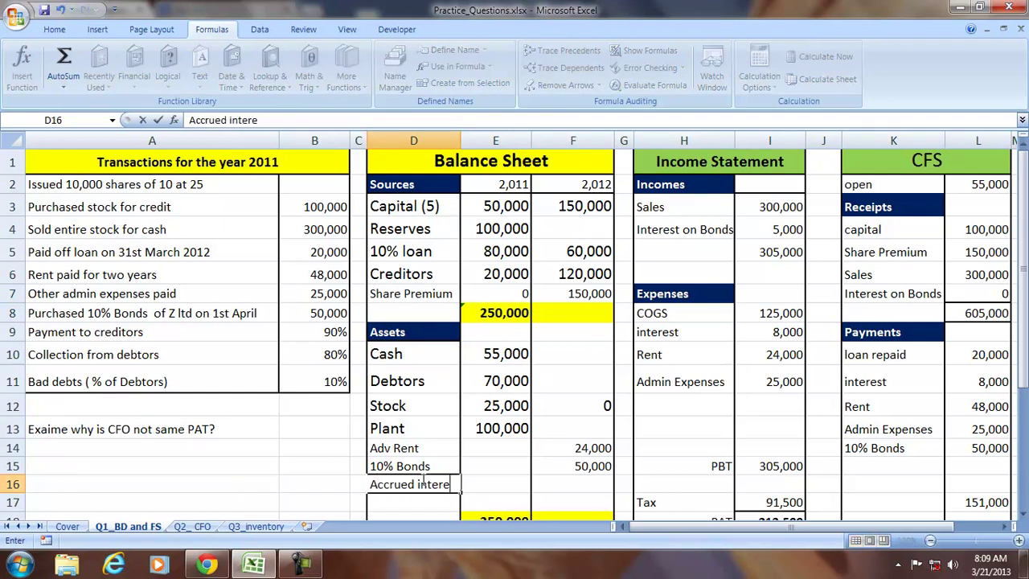
key("Tab")
key("Tab")
type("=")
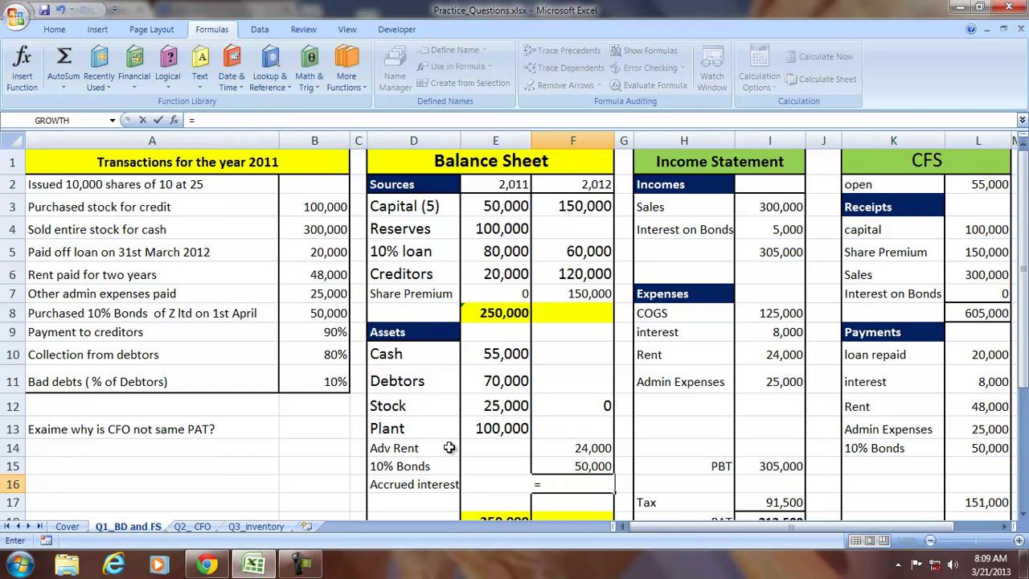
left_click(769, 229)
type("-")
left_click(956, 294)
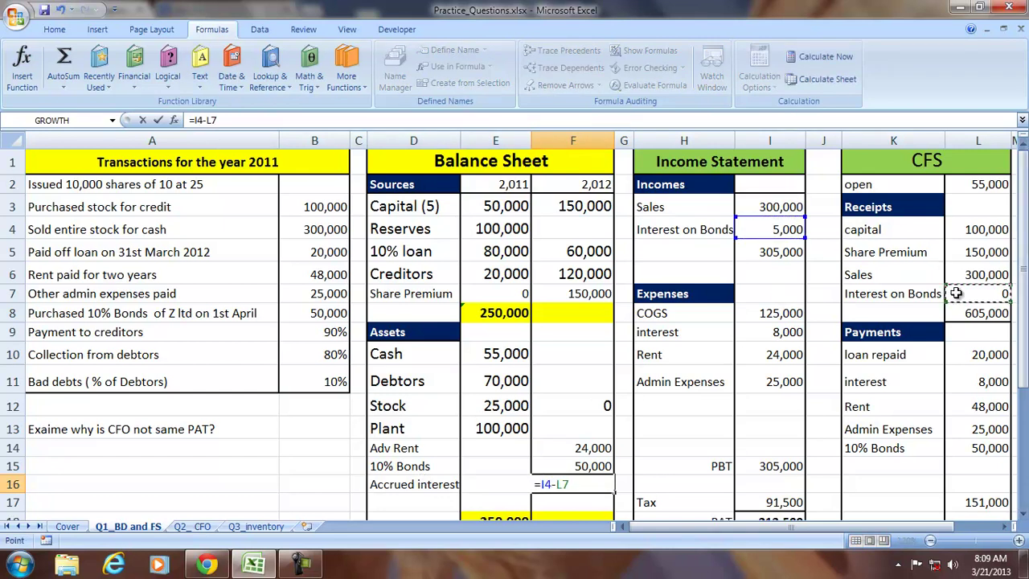
key("Return")
Test the accrued interest formula in F16 by setting the bond interest received in L7 to 5000, and restore L7 to 0
left_click(968, 291)
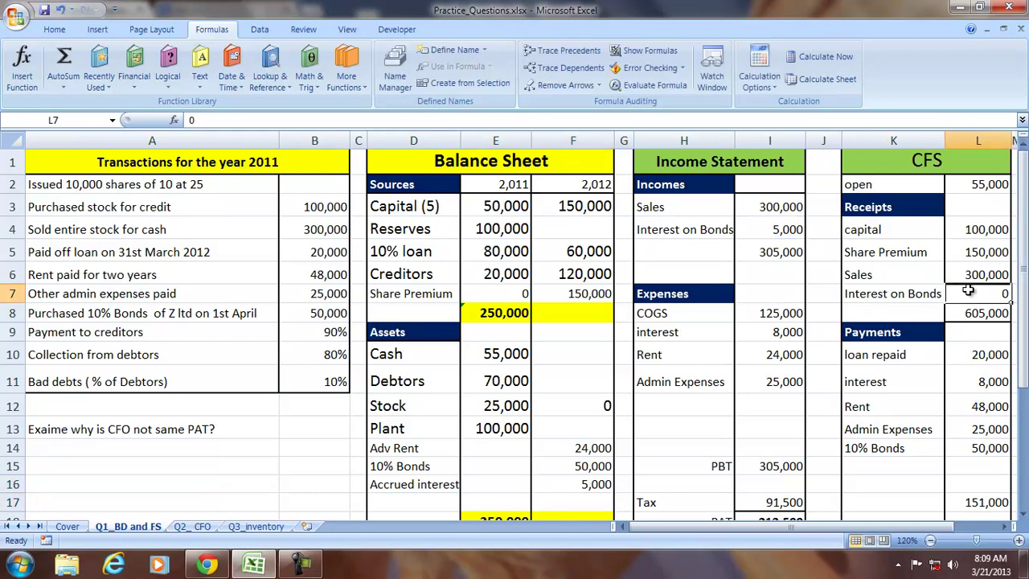
type("5000")
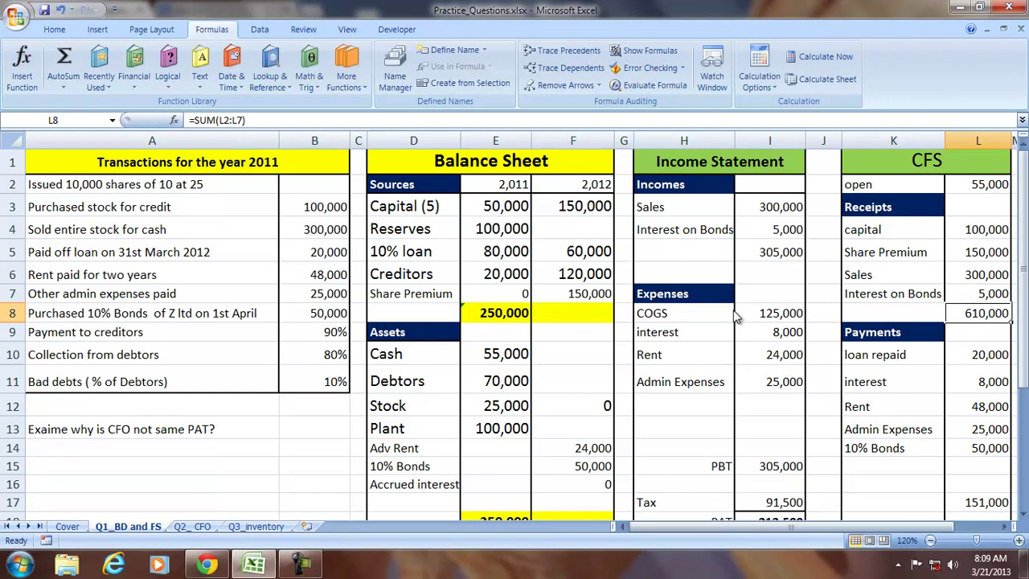
left_click(590, 484)
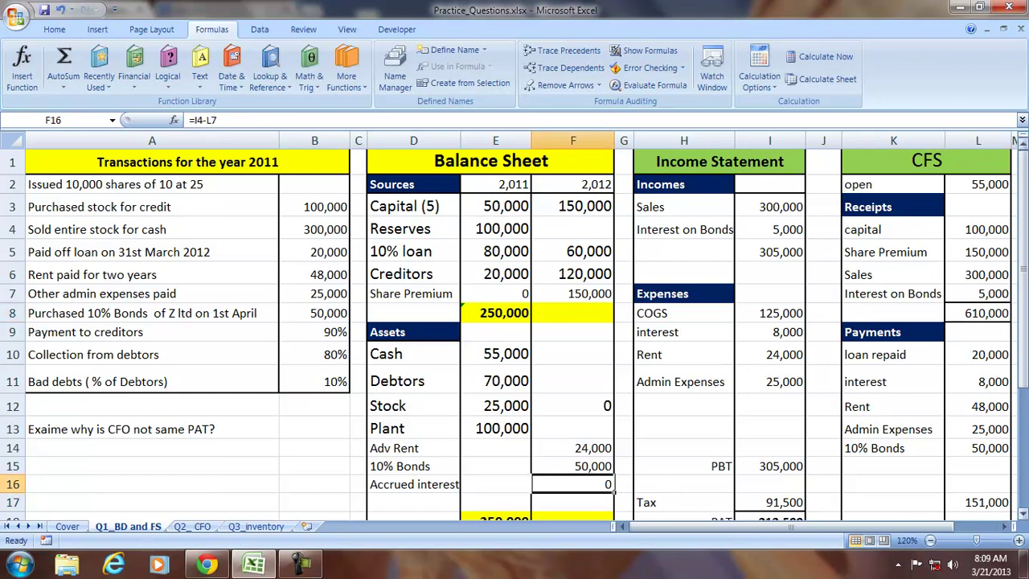
left_click(965, 294)
type("0")
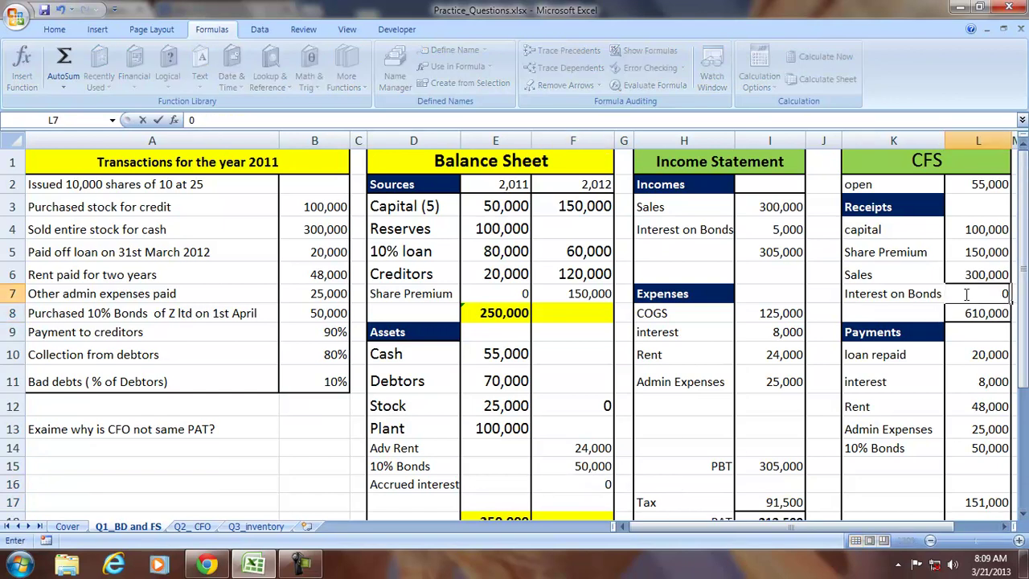
key("Return")
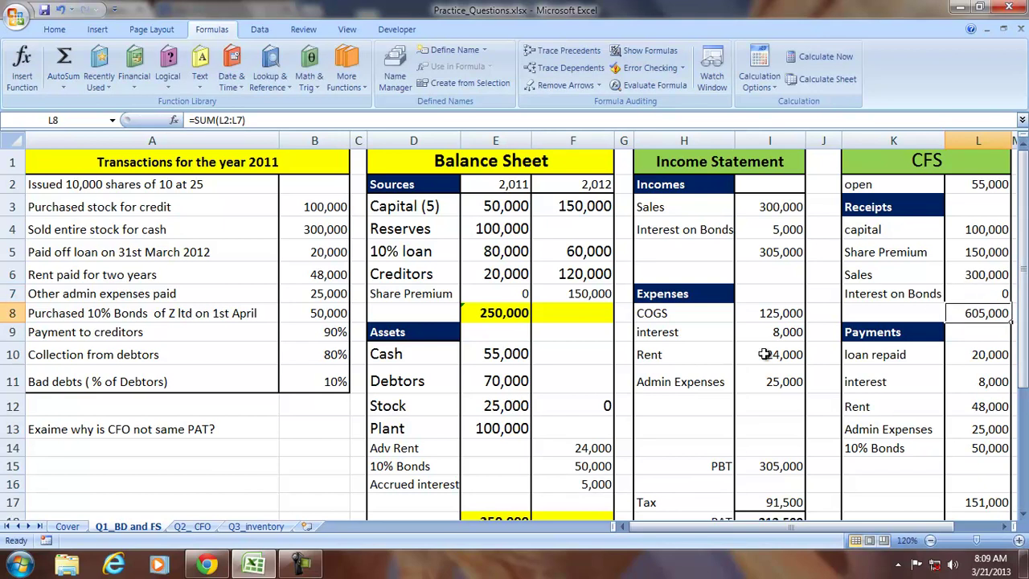
left_click(581, 477)
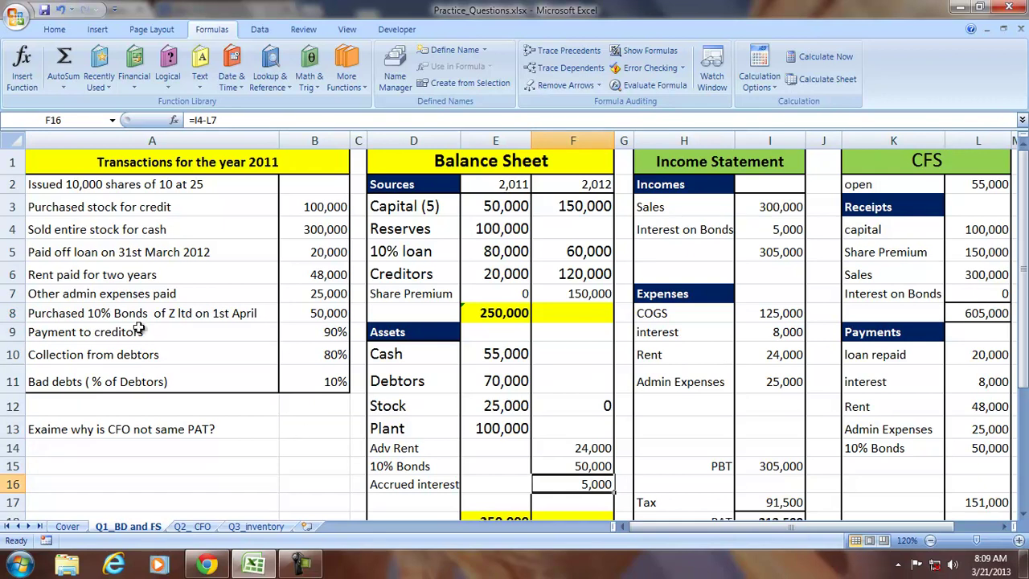
left_click(310, 334)
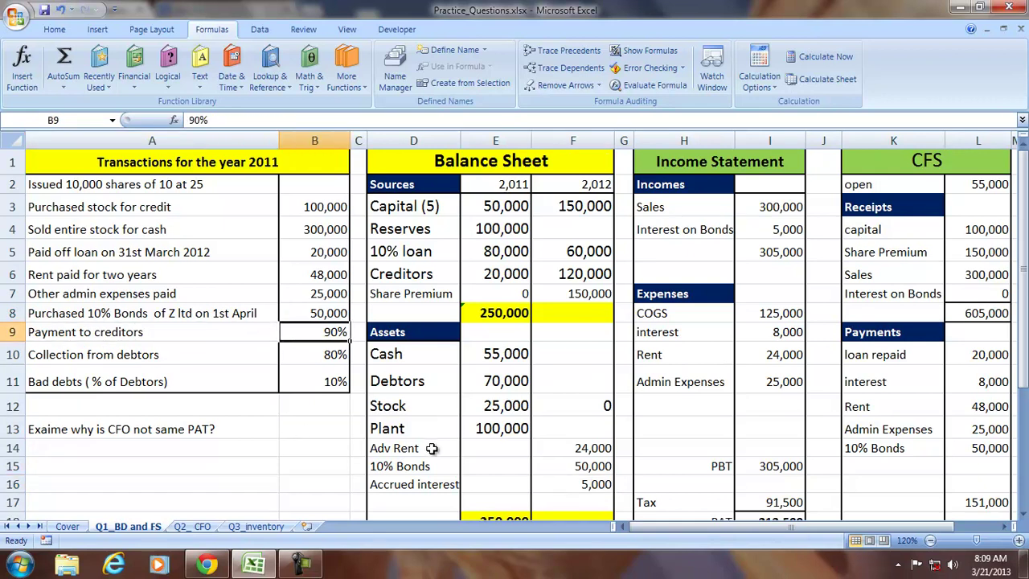
Link the accrued interest in F16 directly to =I4 and clear the Interest on Bonds receipt from K7:L7 of the CFS
left_click(589, 484)
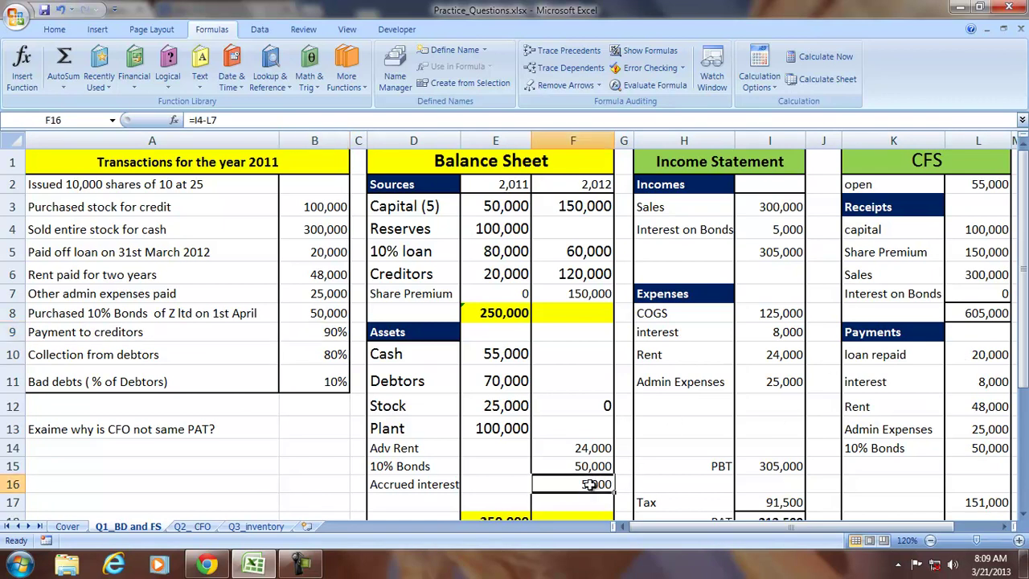
type("=")
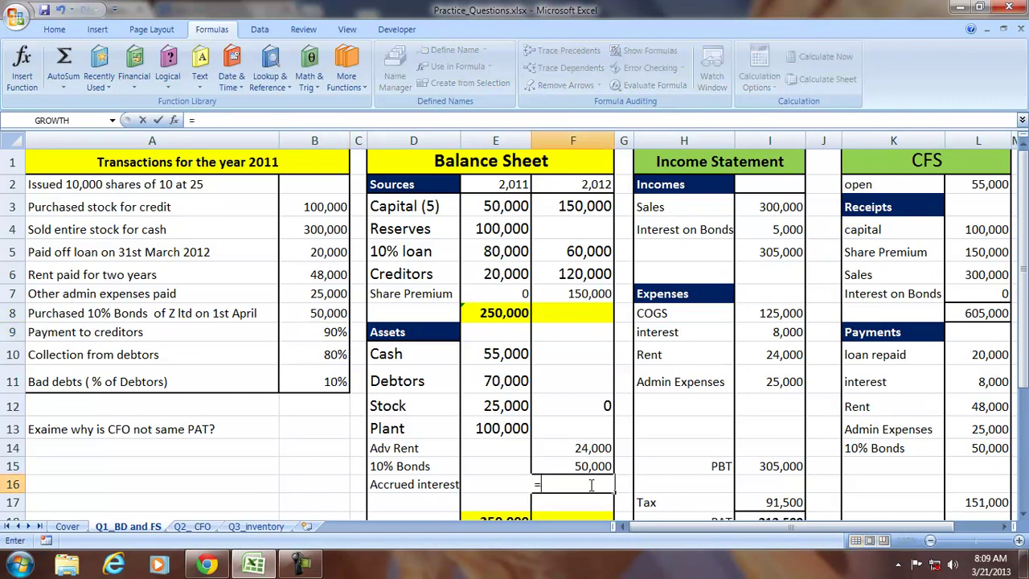
left_click(770, 229)
key("Return")
left_click_drag(901, 288, 962, 291)
key("Delete")
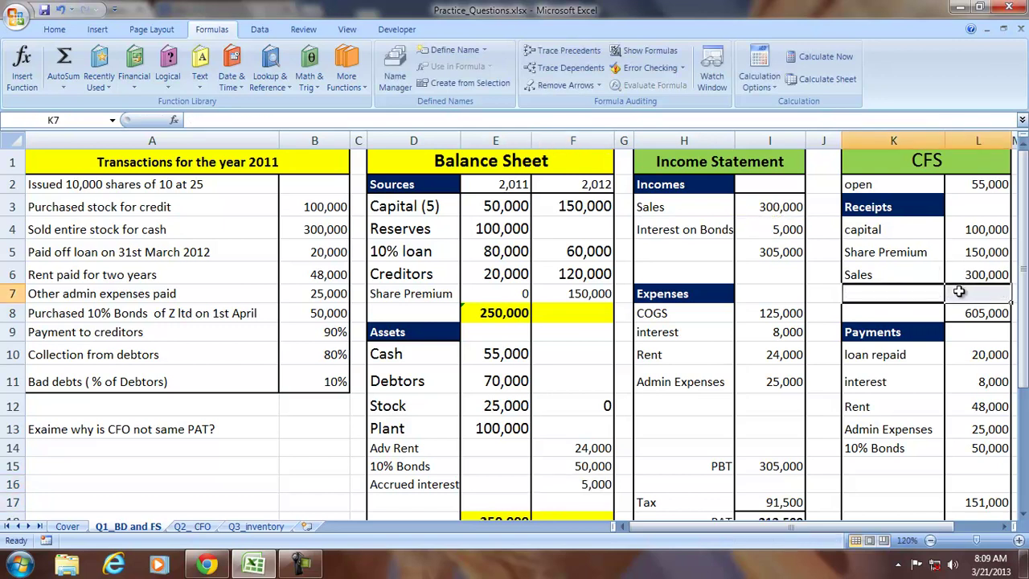
Add a "Creditors" payment in K15 of the CFS and calculate its amount in L15 as =.90*120000
left_click(586, 276)
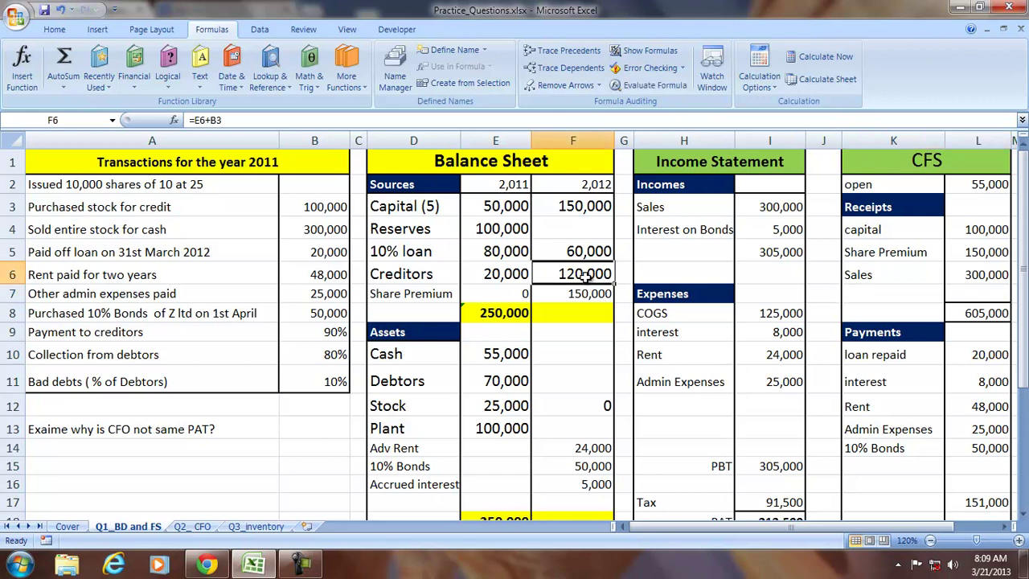
left_click(874, 469)
type("Creditors")
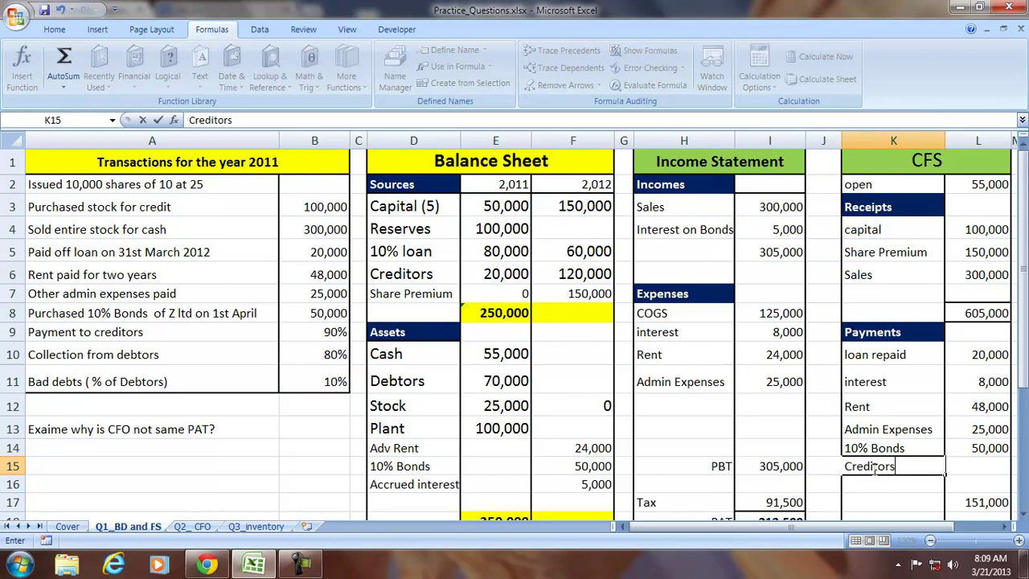
key("Tab")
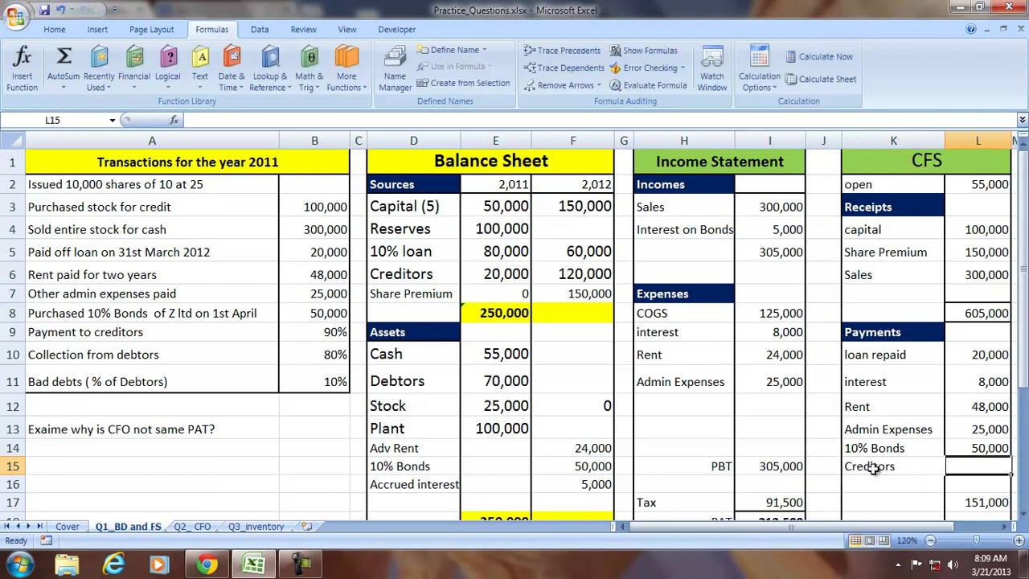
type("=.90")
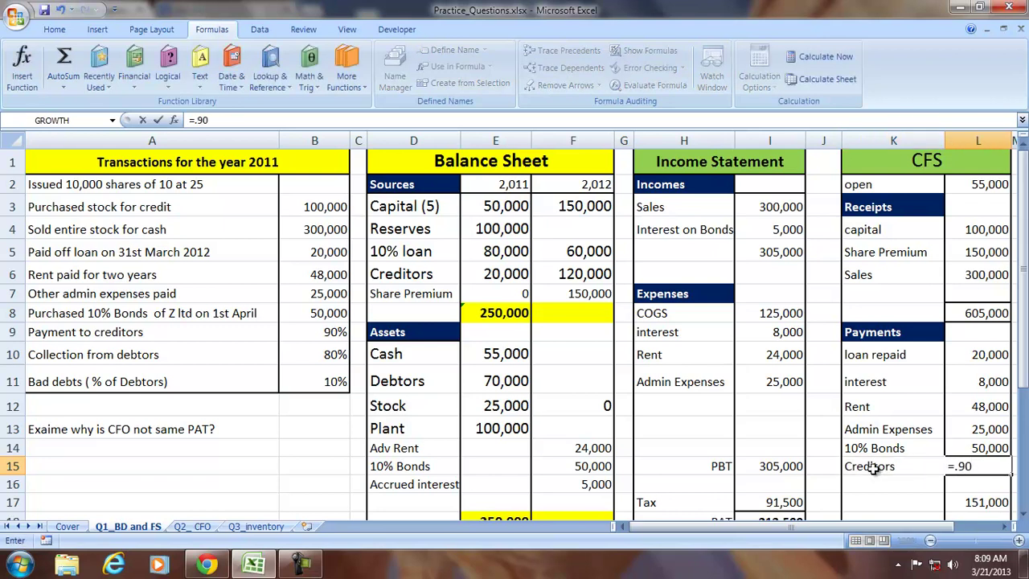
type("*120000")
key("Return")
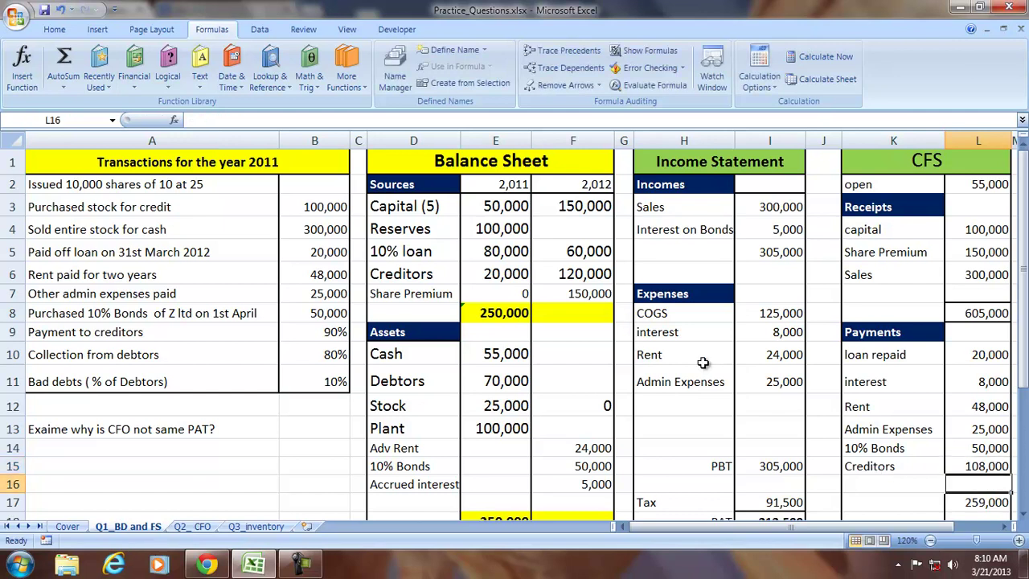
Deduct the creditors payment in L15 from the 2012 Creditors formula in F6, making it =E6+B3-L15
left_click(572, 275)
left_click(245, 120)
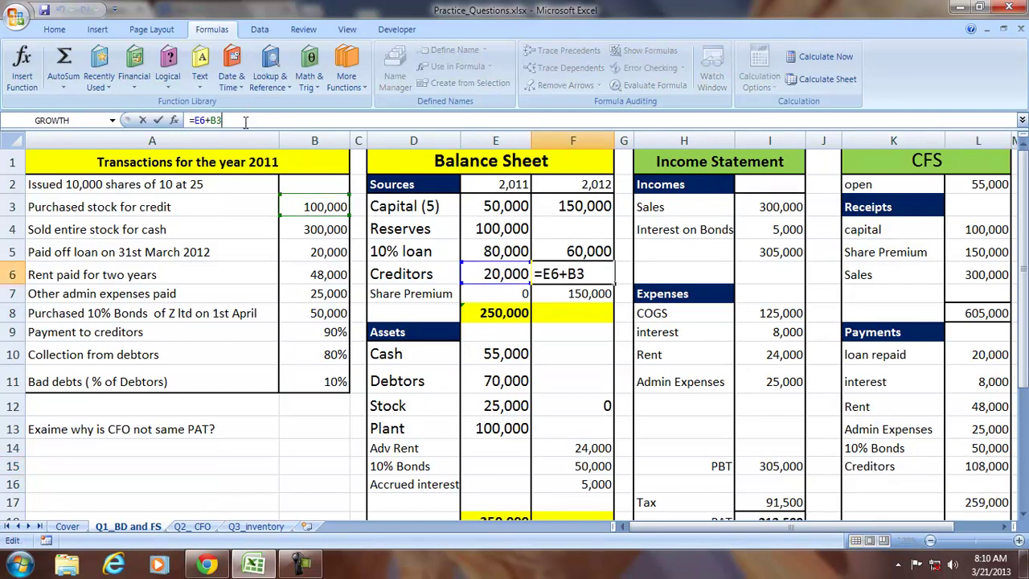
type("-")
left_click(976, 466)
key("Return")
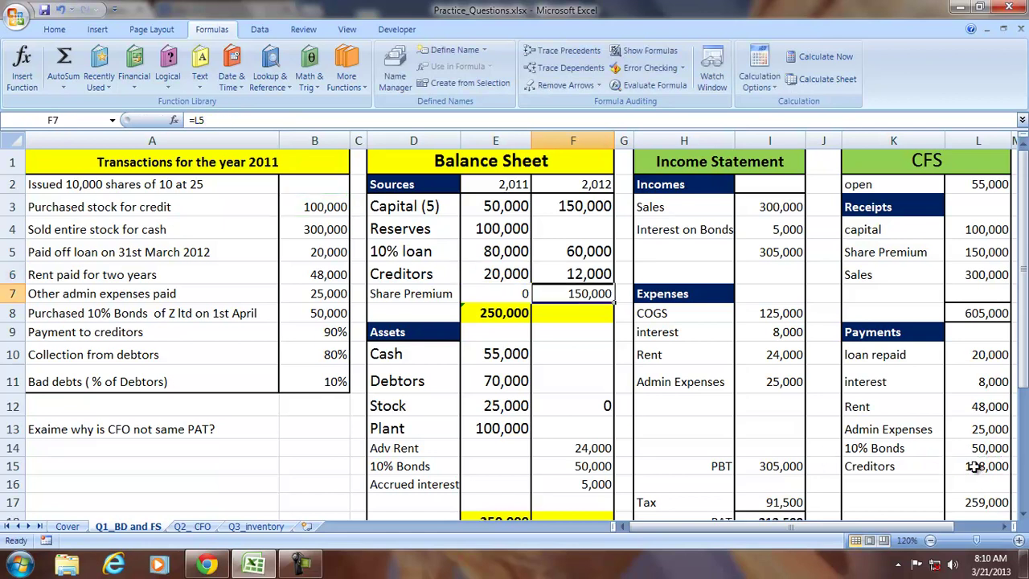
Trace the precedents of the 2012 Creditors balance in F6, and remove the arrows
left_click(588, 271)
left_click(568, 50)
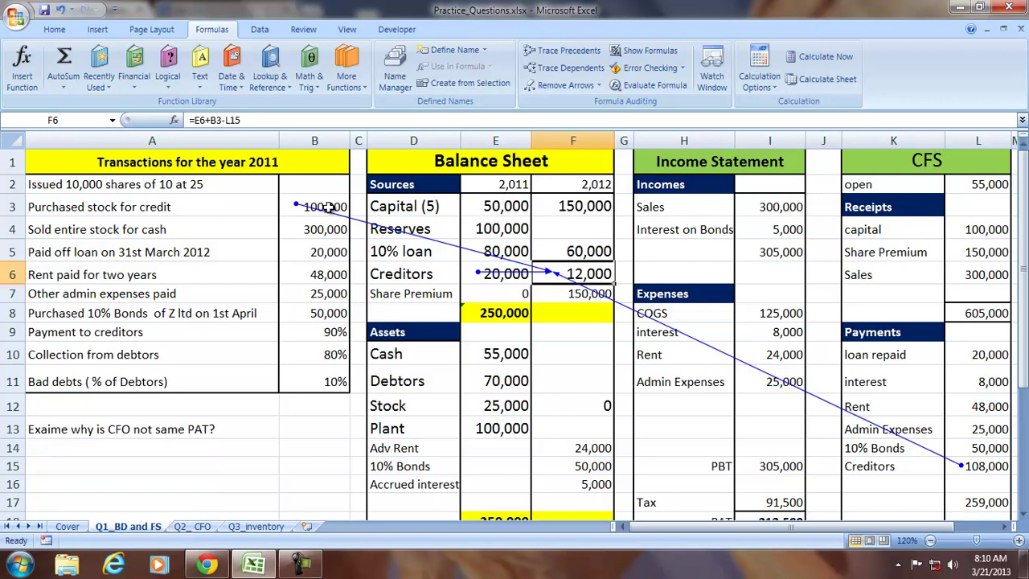
left_click(565, 84)
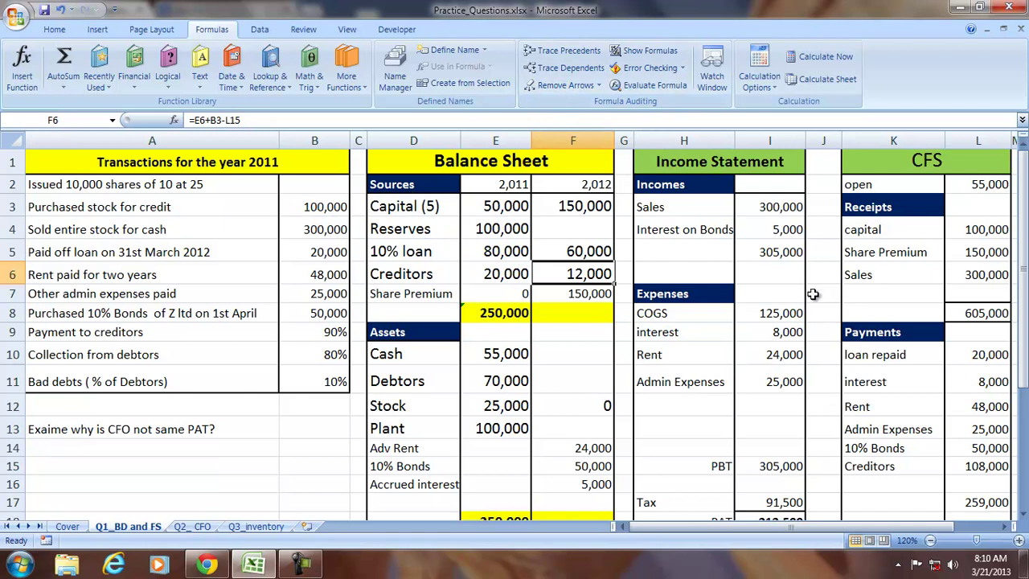
Add a "Debtors" receipt in K7 of the CFS and calculate its amount in L7 as =B10*E11
left_click(867, 293)
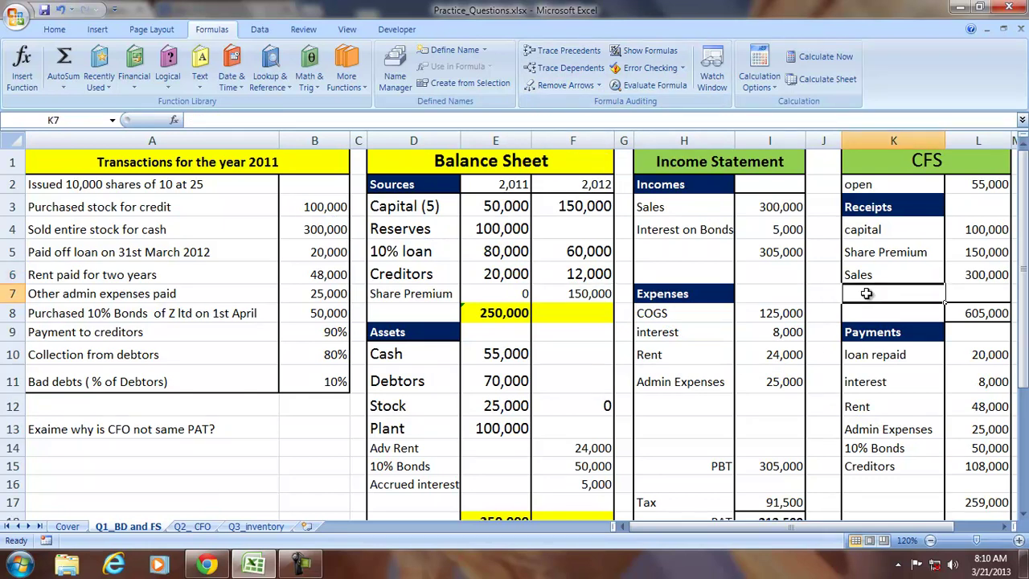
type("De")
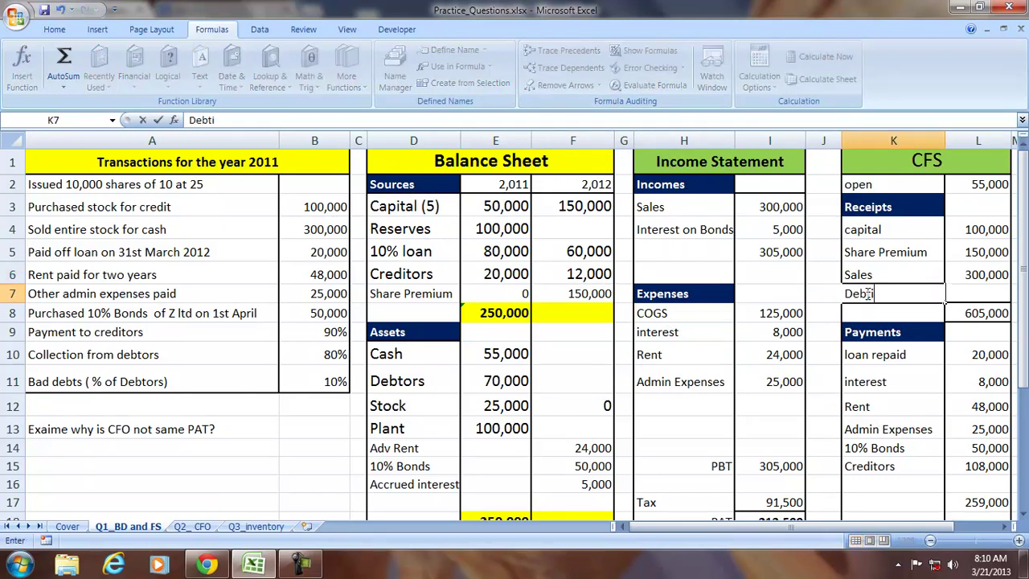
type("btors")
key("Tab")
type("=")
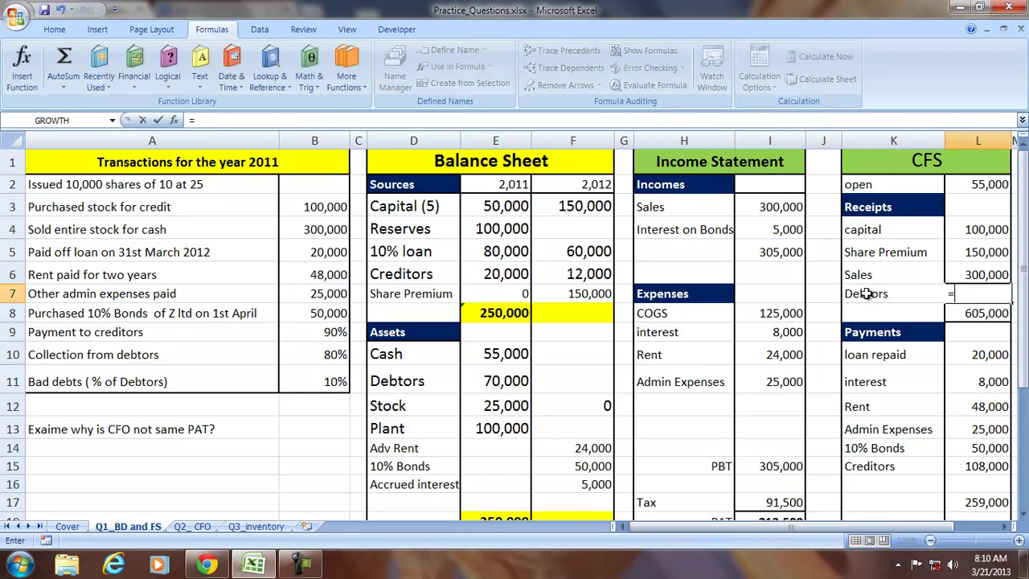
left_click(324, 354)
type("*")
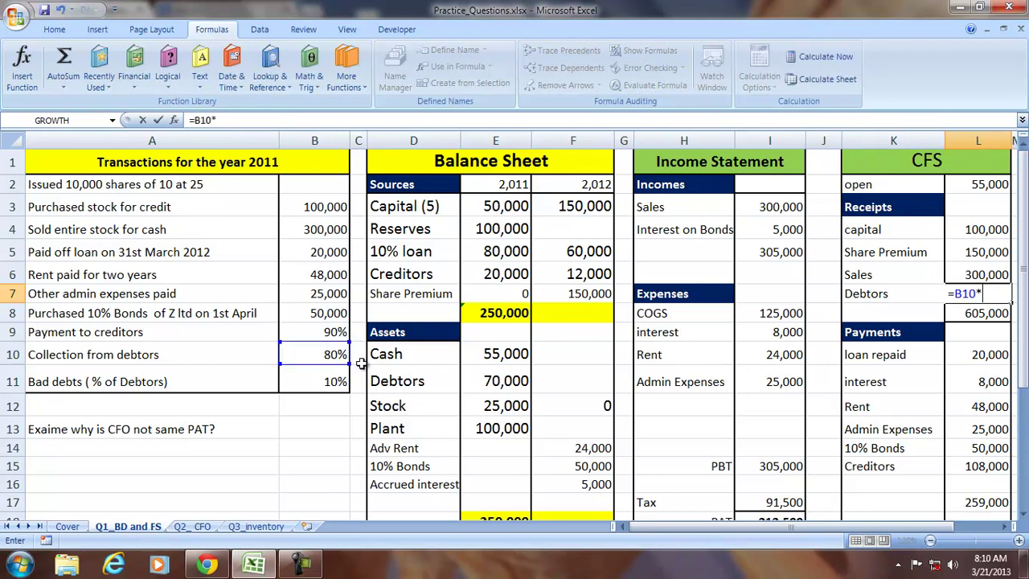
left_click(478, 383)
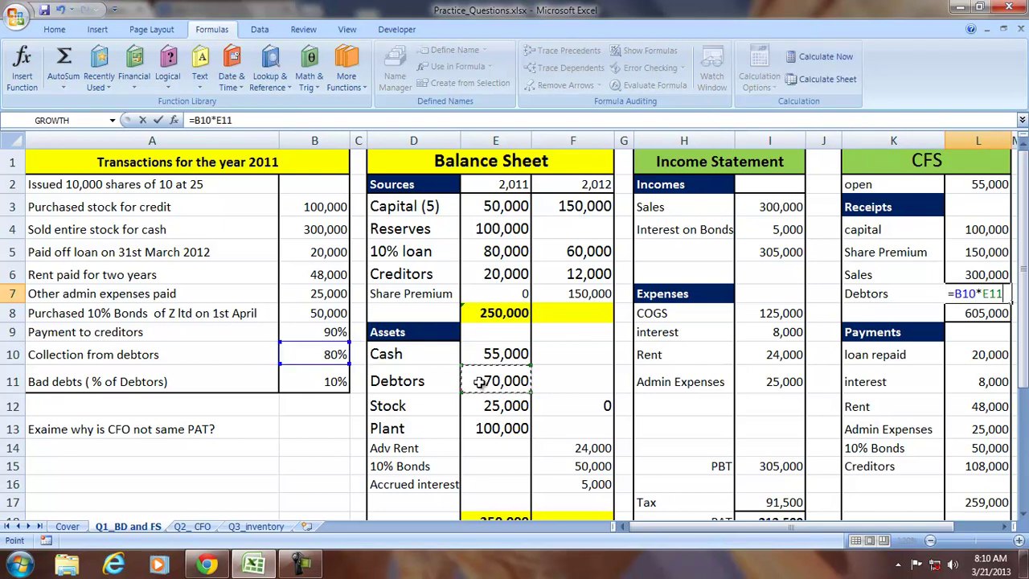
key("Return")
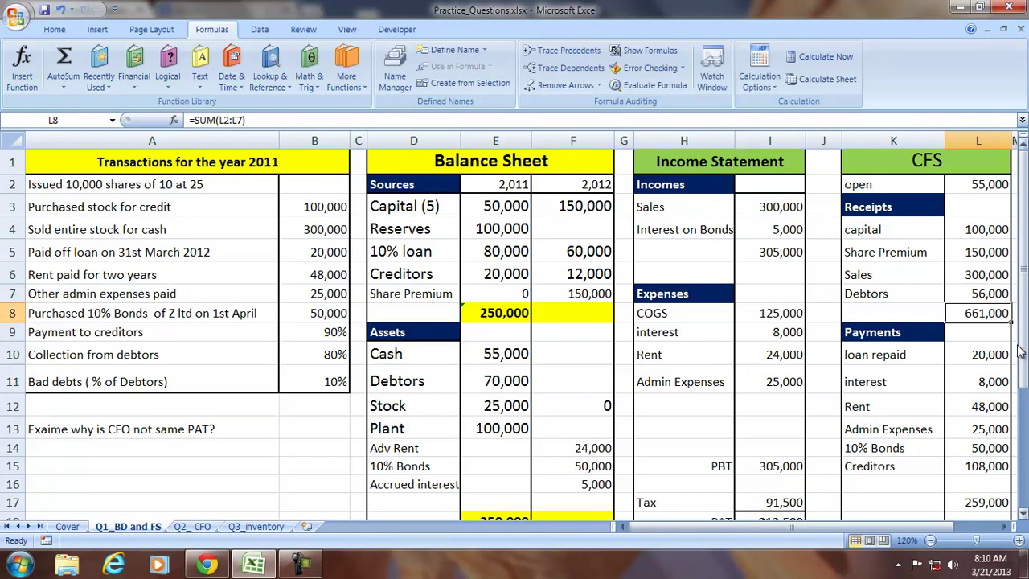
Calculate the 2012 Debtors balance in F11 of the Balance Sheet as =E11-L7
left_click(979, 291)
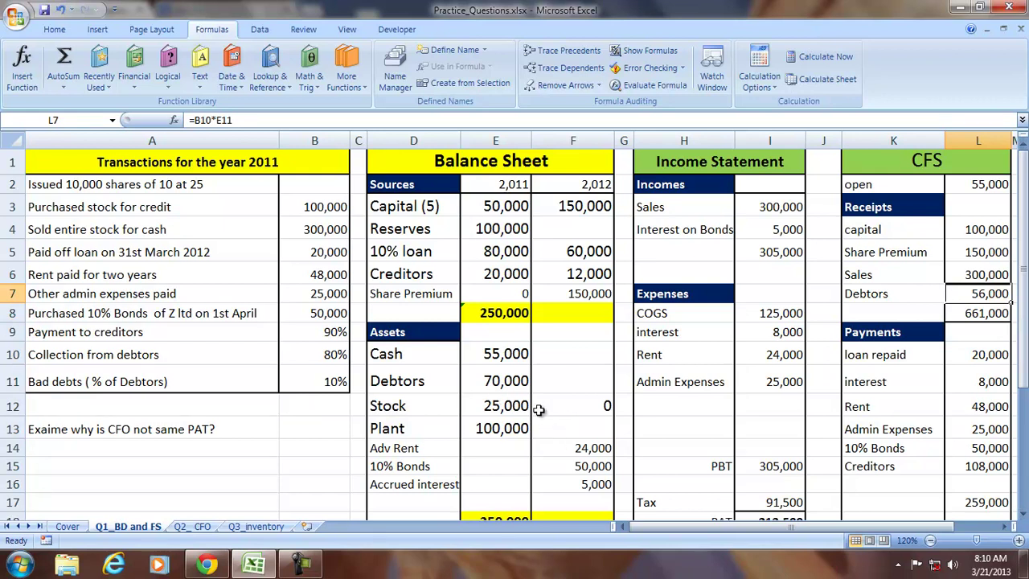
left_click(566, 381)
type("=")
left_click(474, 381)
type("-")
left_click(977, 295)
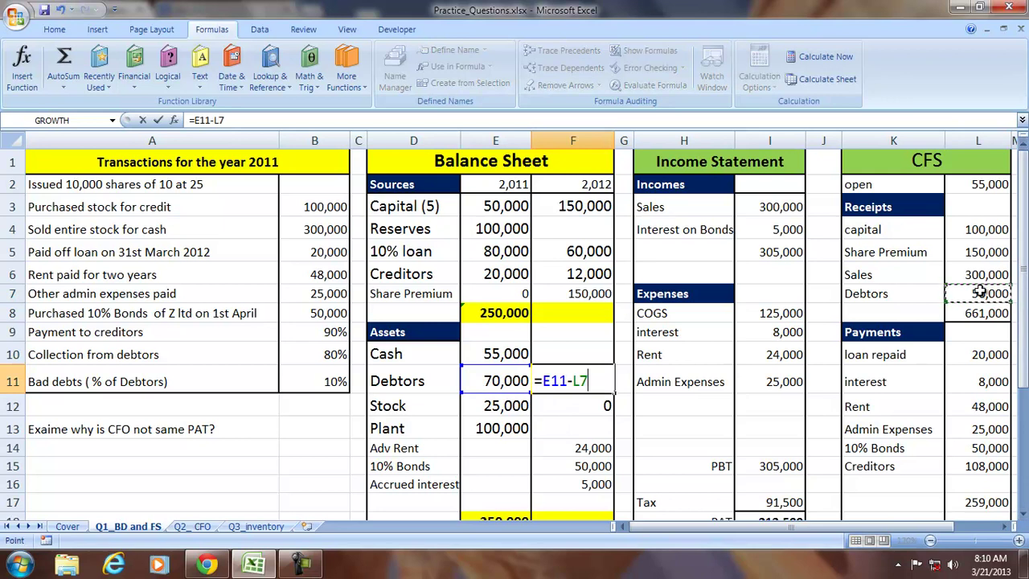
key("Return")
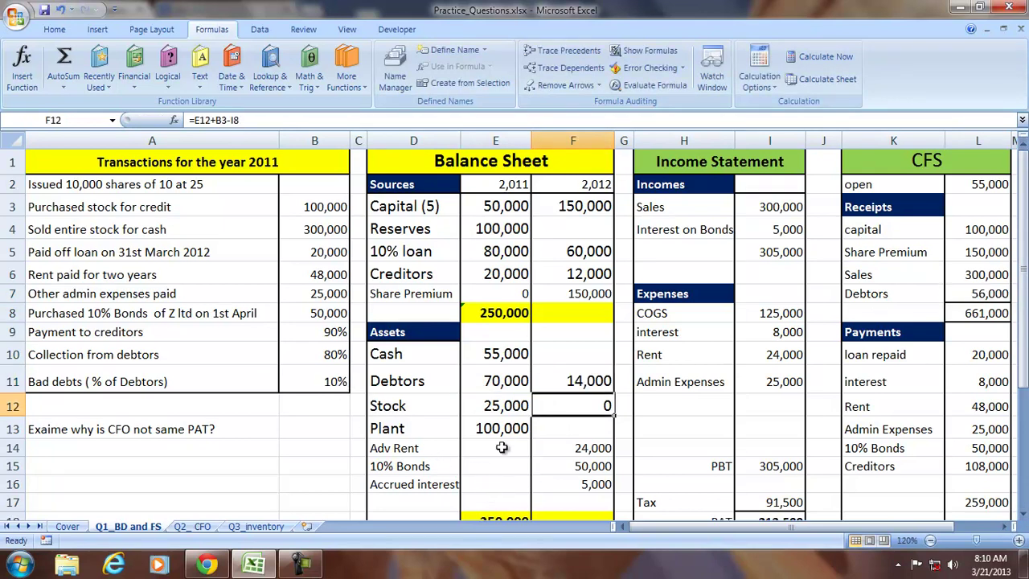
Add a "Bad Debt" expense in H12 of the Income Statement and calculate its amount in I12 as =B11*E11
left_click(658, 405)
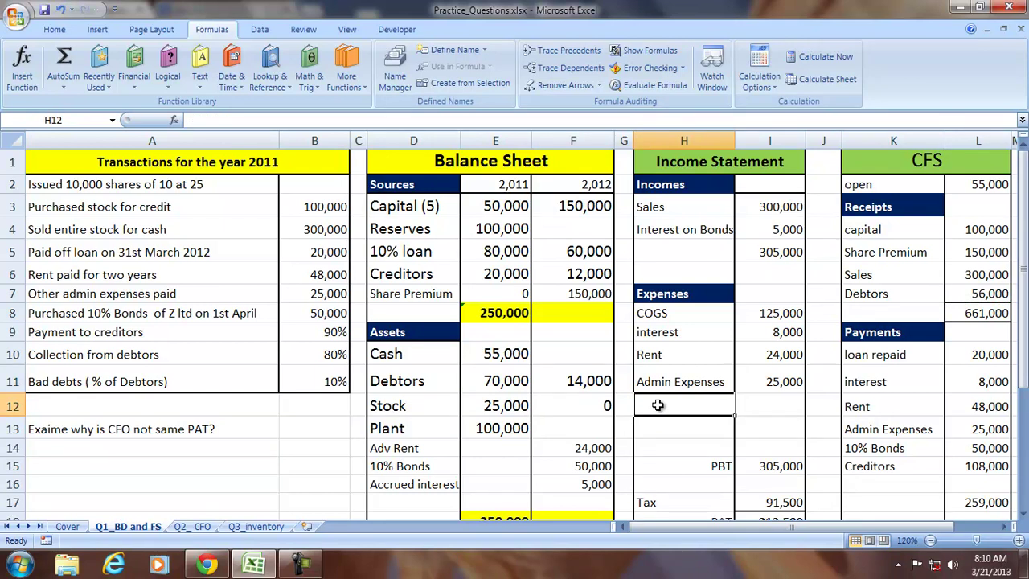
type("Bad Debt")
key("Tab")
type("=")
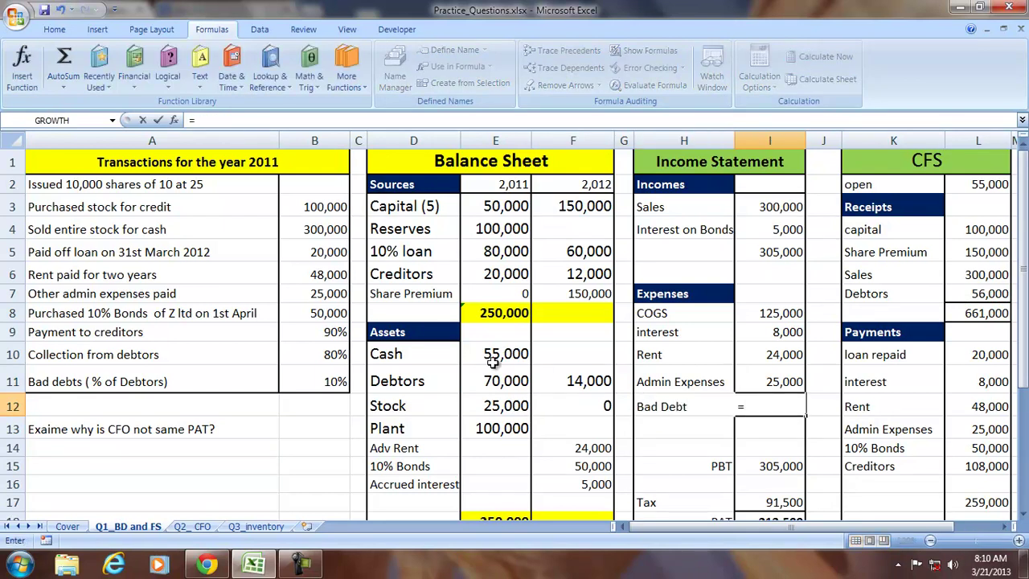
left_click(324, 383)
type("*")
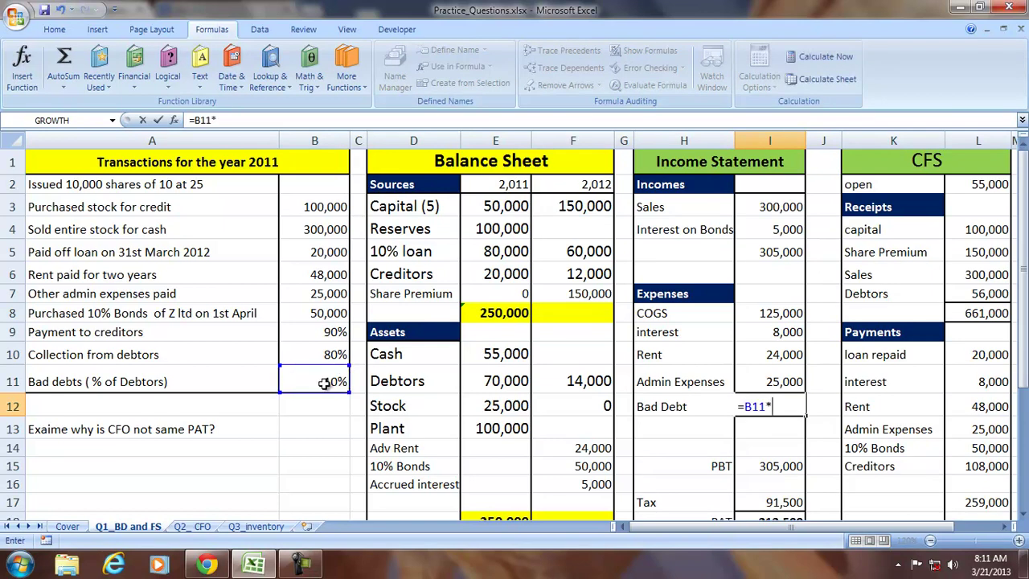
left_click(492, 381)
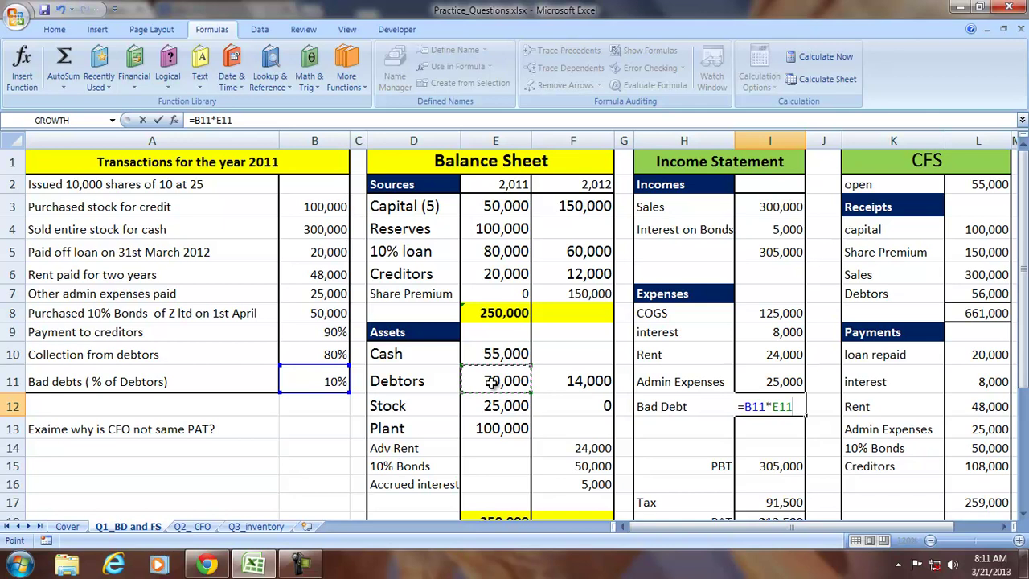
key("Return")
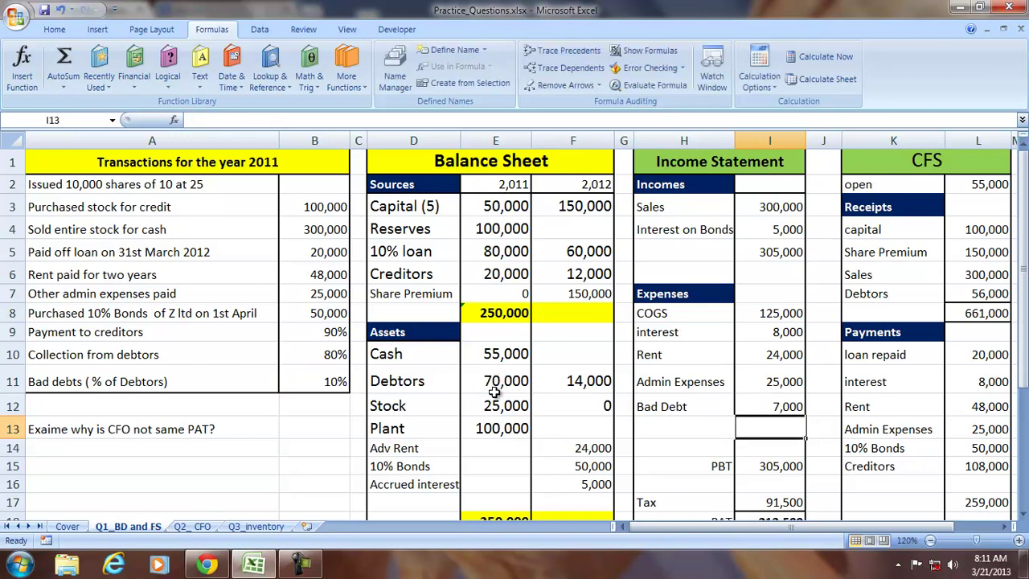
Deduct the bad debt in I12 from the 2012 Debtors formula in F11, making it =E11-L7-I12
left_click(562, 385)
left_click(271, 119)
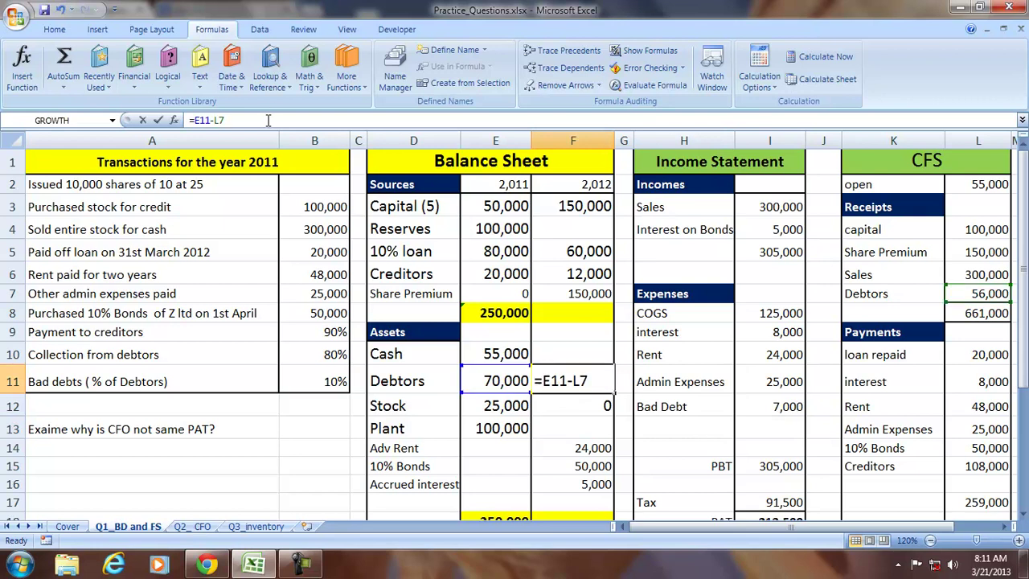
type("-")
left_click(773, 406)
key("Return")
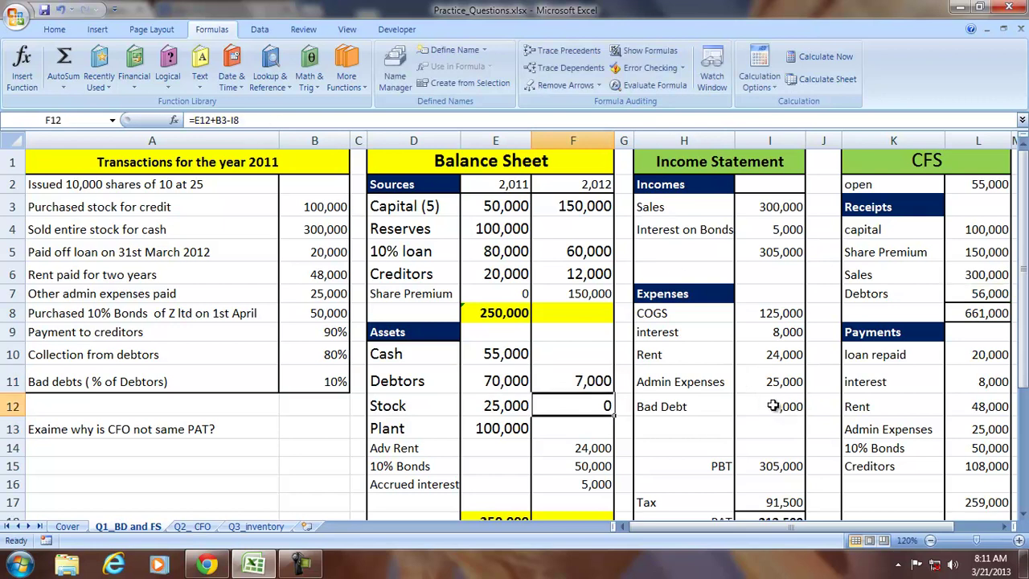
Trace the precedents of the 2012 Debtors balance in F11, and remove the arrows
left_click(585, 381)
left_click(566, 50)
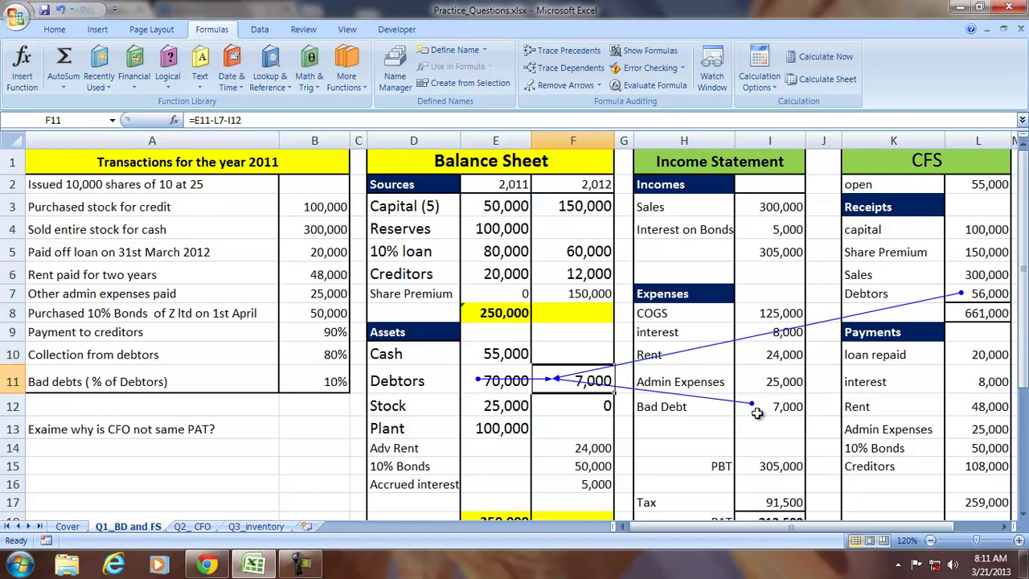
left_click(562, 87)
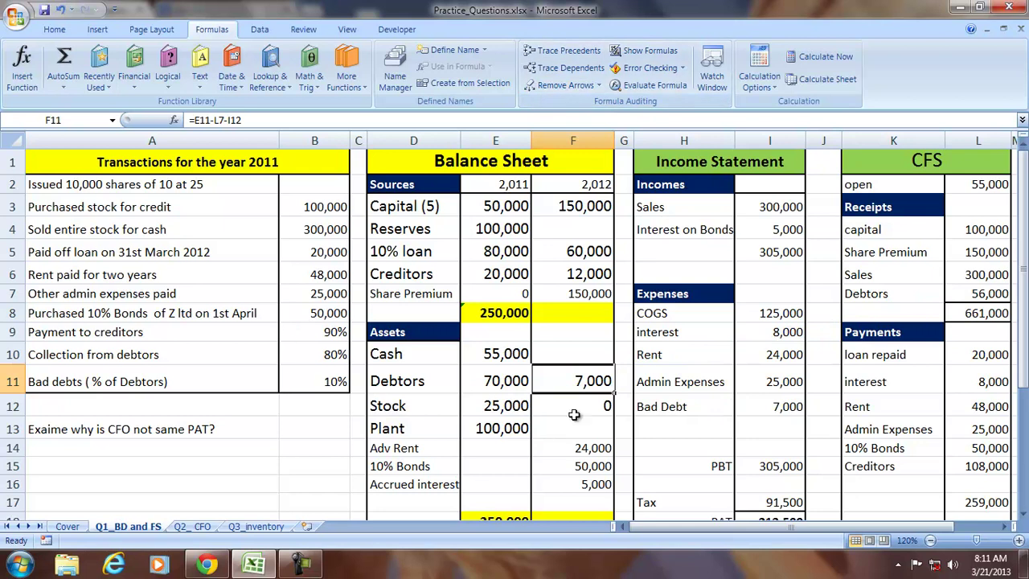
Total the Income Statement expenses I8:I12 in I13 with AutoSum
left_click(663, 424)
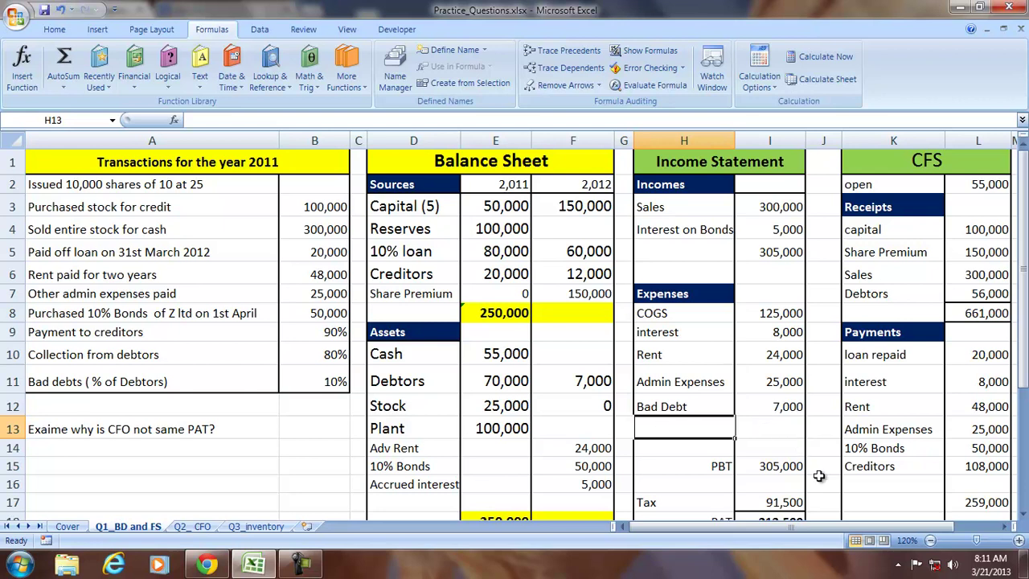
left_click_drag(764, 315, 777, 406)
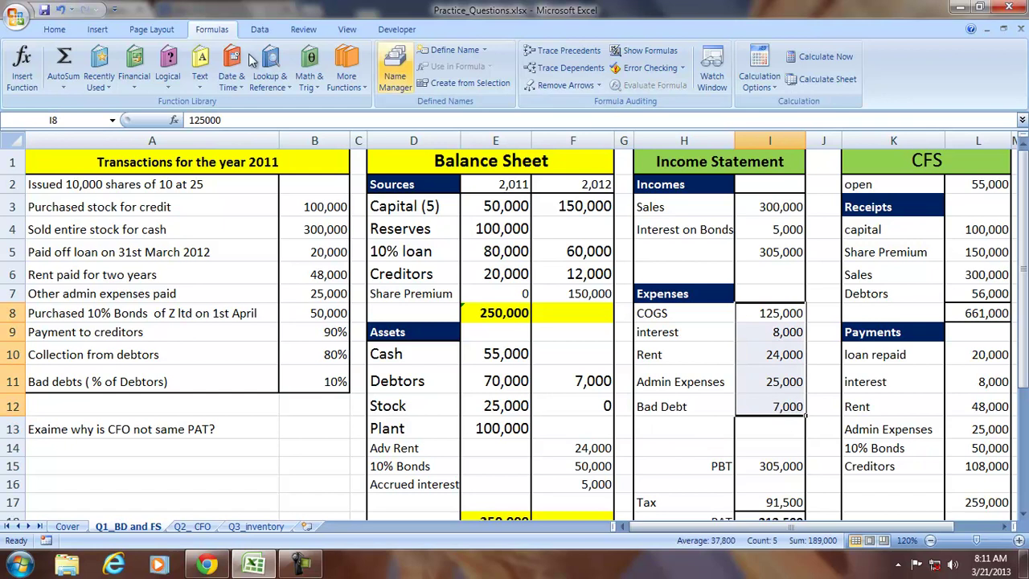
left_click(53, 64)
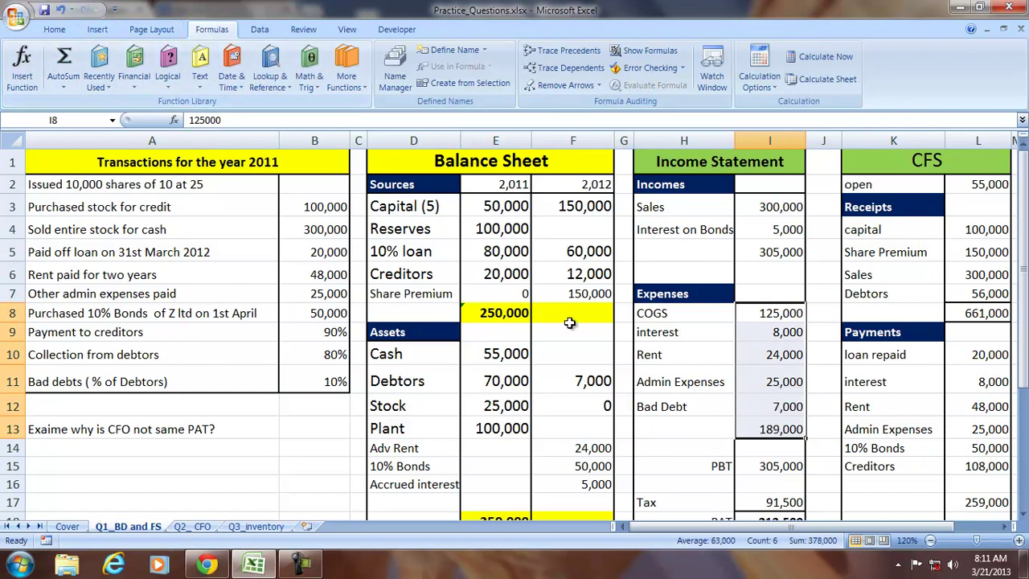
left_click(791, 429)
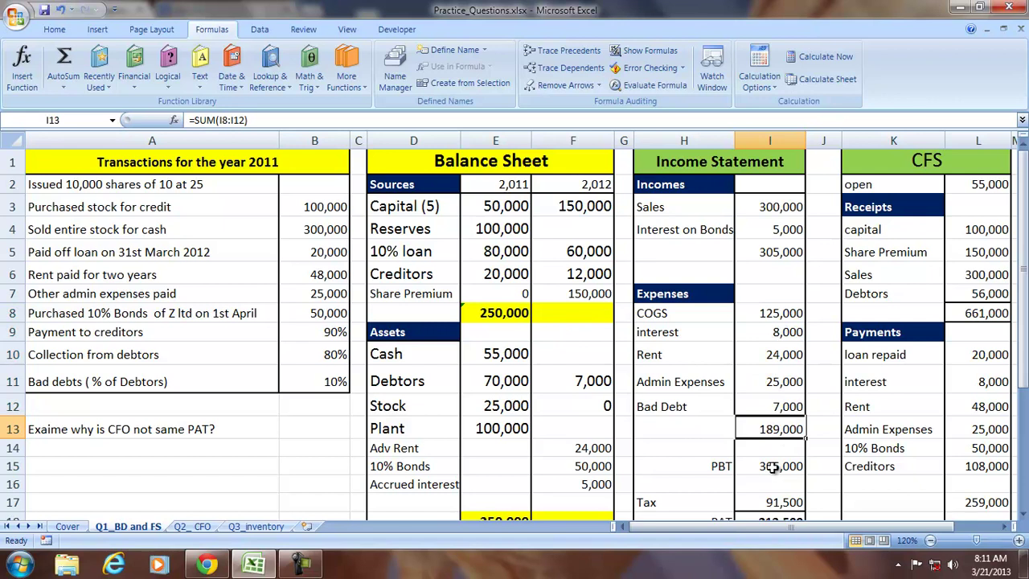
Calculate PBT in I15 as total income minus total expenses with =I5-I13
left_click(772, 467)
type("=")
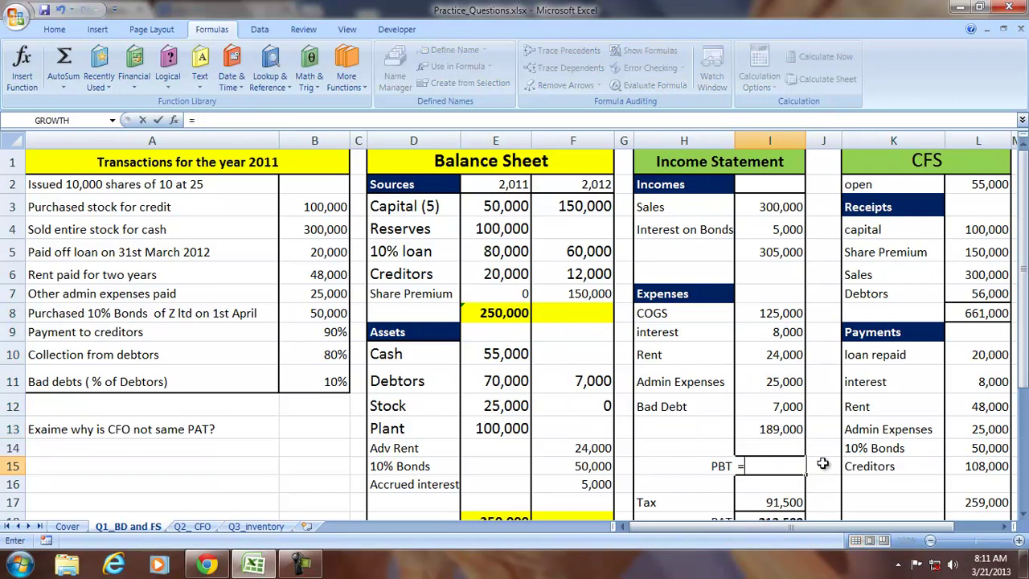
left_click(780, 252)
type("-")
left_click(778, 426)
key("Return")
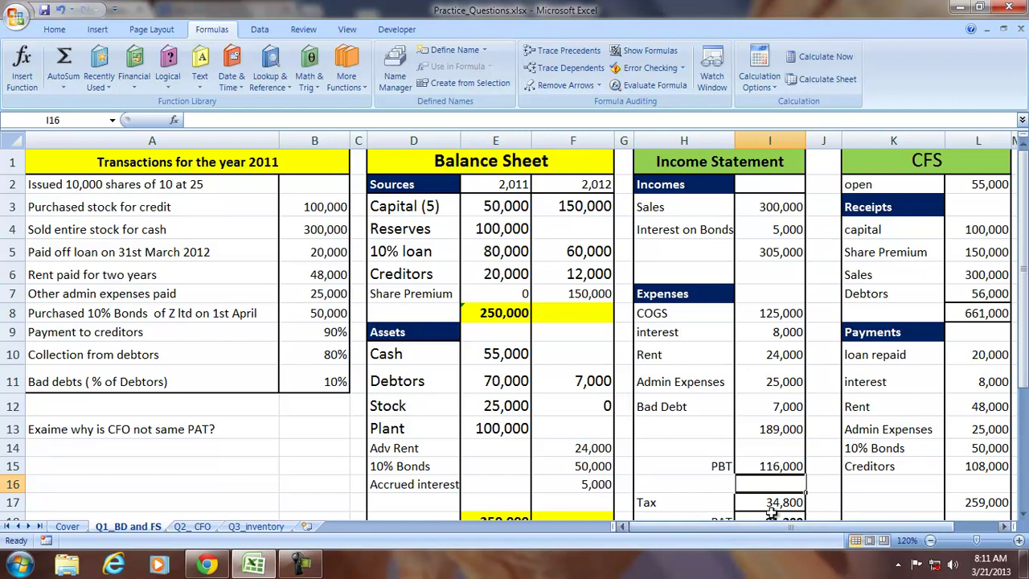
Relabel the tax line in H17 as Tax 30%, and review the PBT and PAT amounts in I15 and I18
left_click(691, 504)
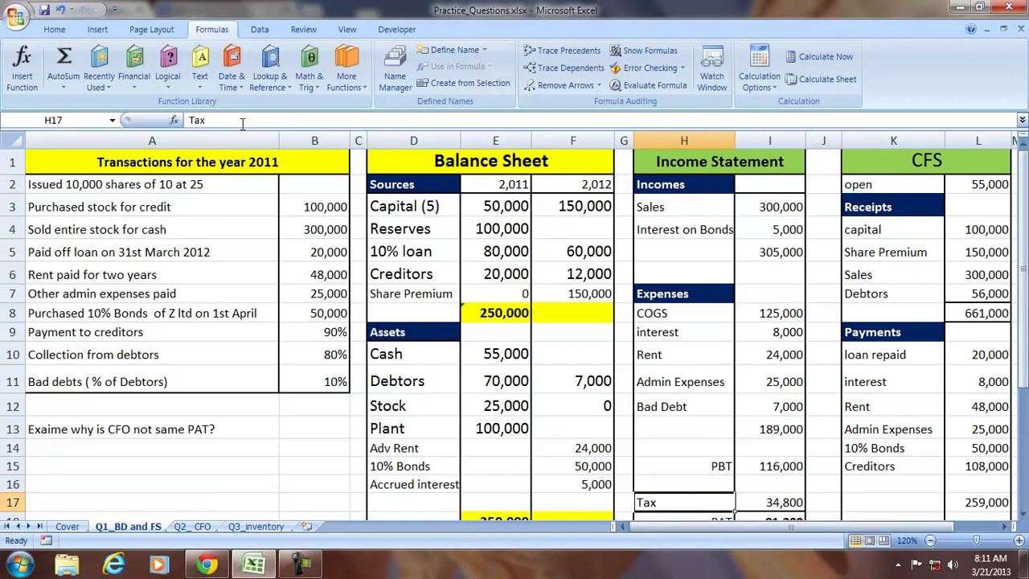
left_click(244, 120)
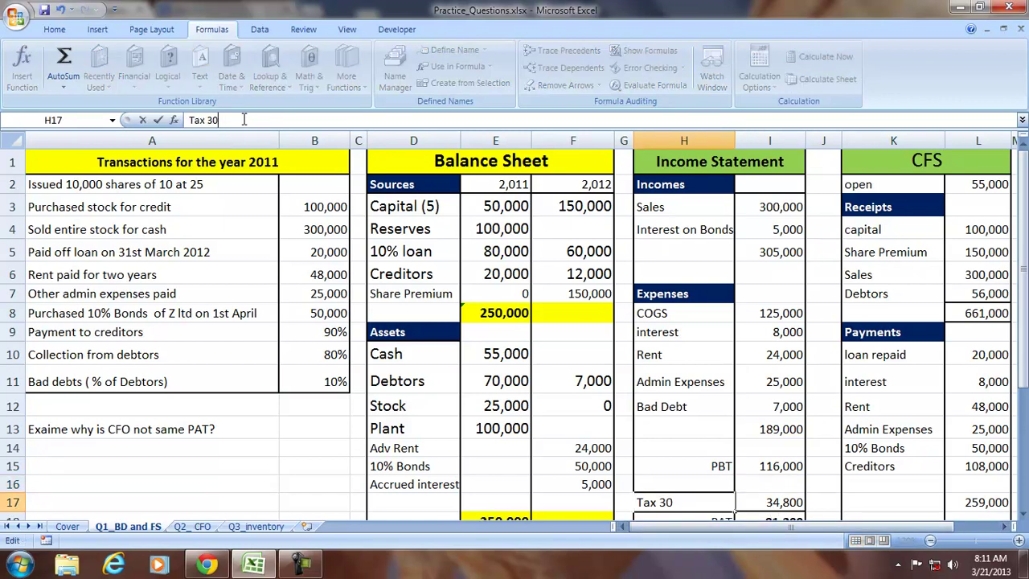
type("30%")
key("Return")
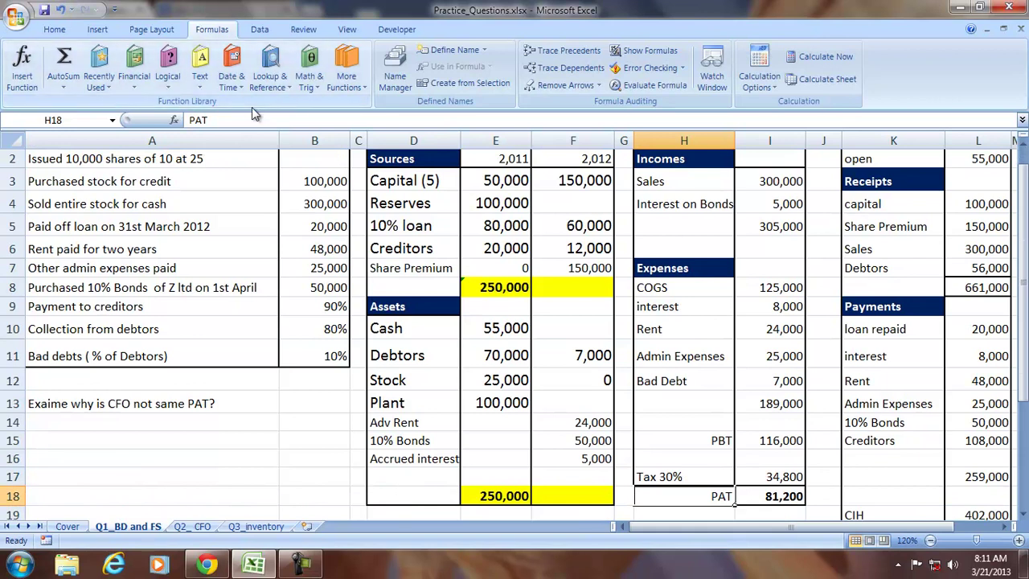
left_click(775, 442)
left_click(784, 496)
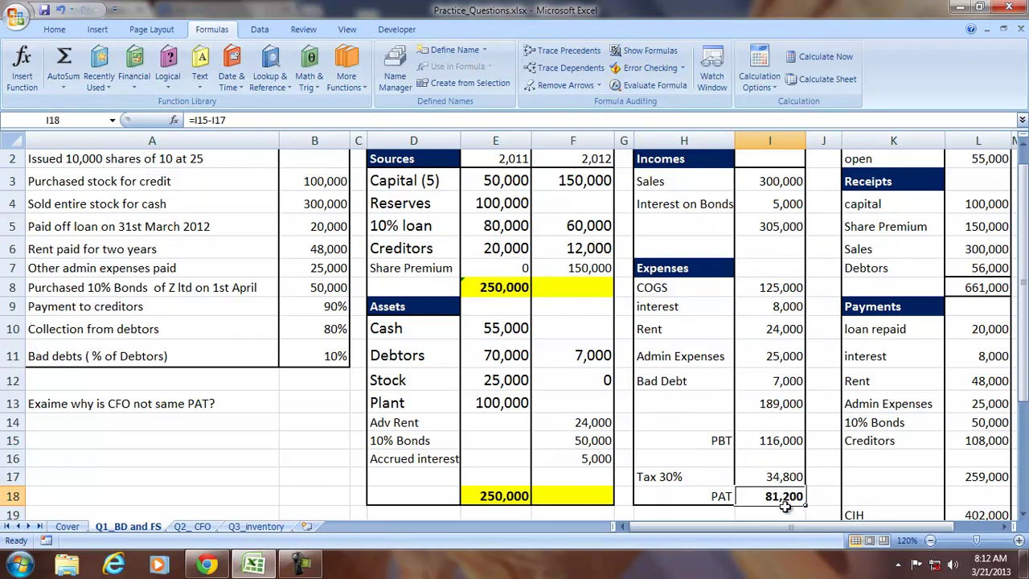
Add a Tax payment to the CFS in K16 and link its amount in L16 to the Income Statement tax with =I17
left_click(876, 461)
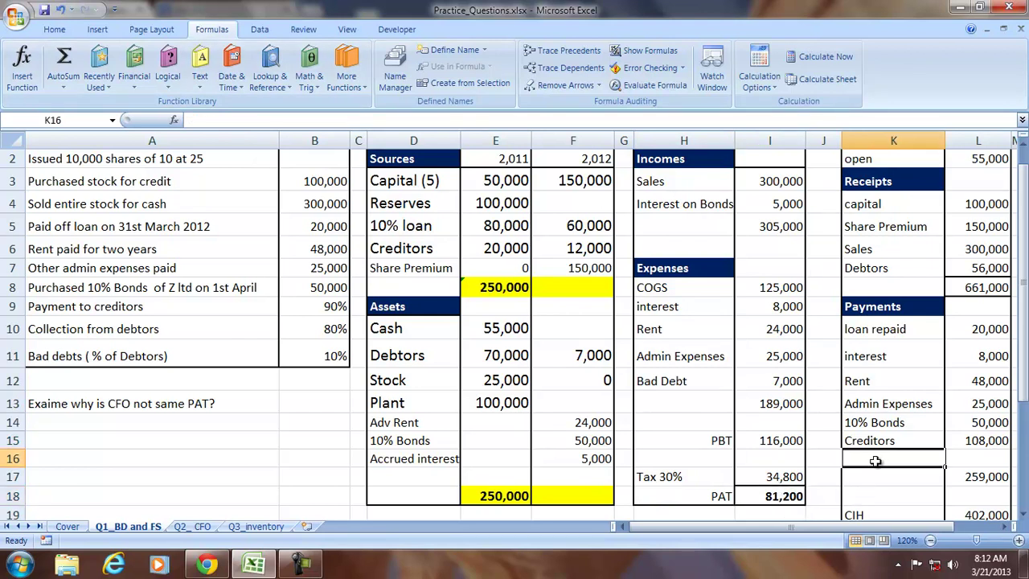
type("Tax")
key("Tab")
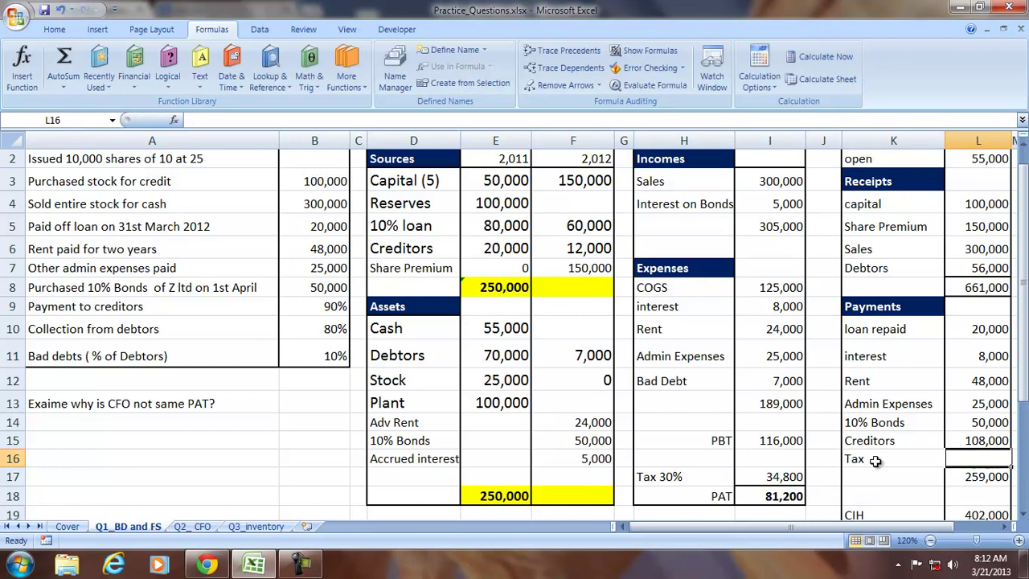
type("=")
left_click(775, 476)
key("Return")
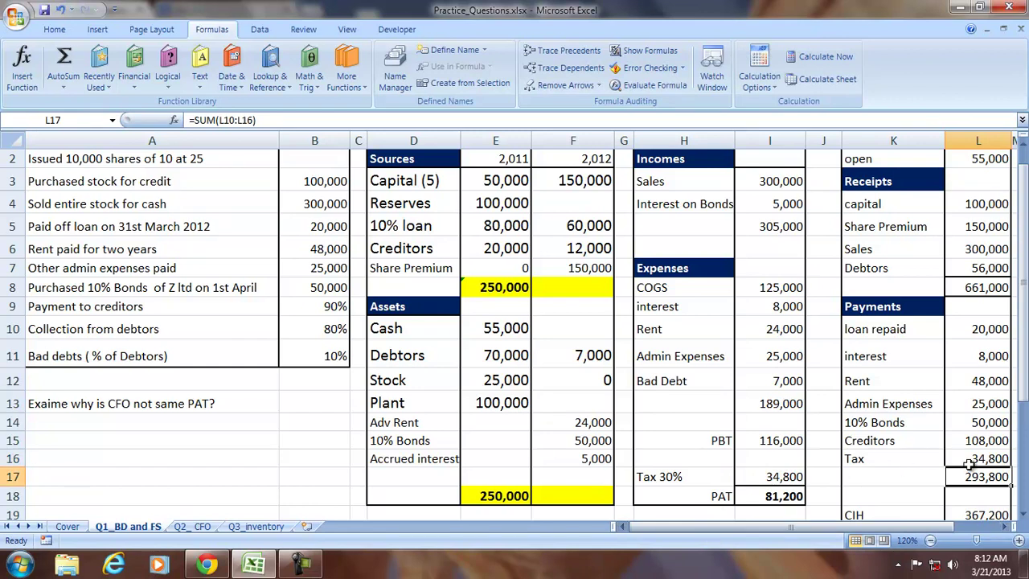
Calculate the 2012 Reserves in F4 by adding PAT to the 2011 balance with =E4+I18
left_click(770, 494)
left_click(547, 199)
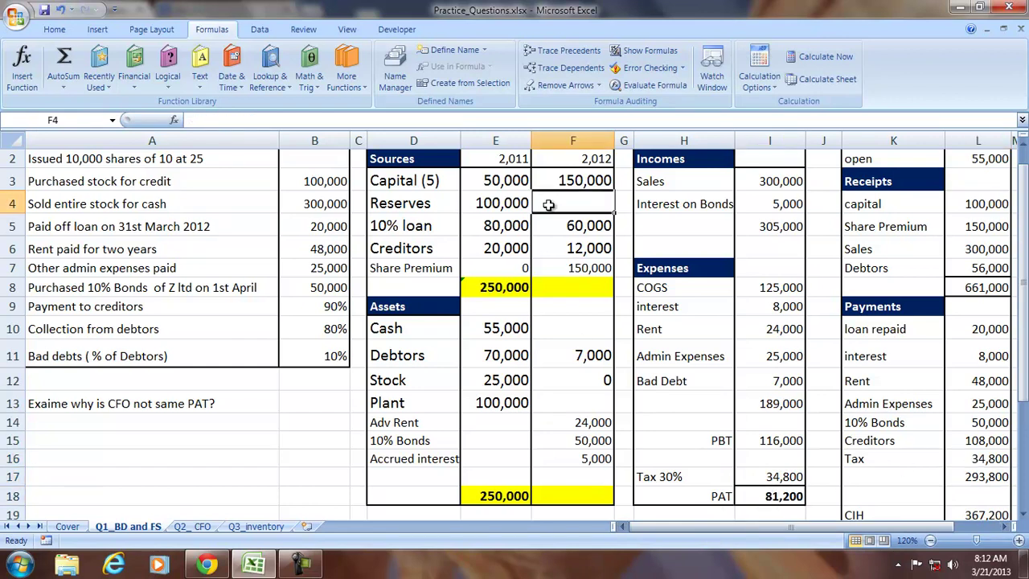
type("=")
left_click(507, 203)
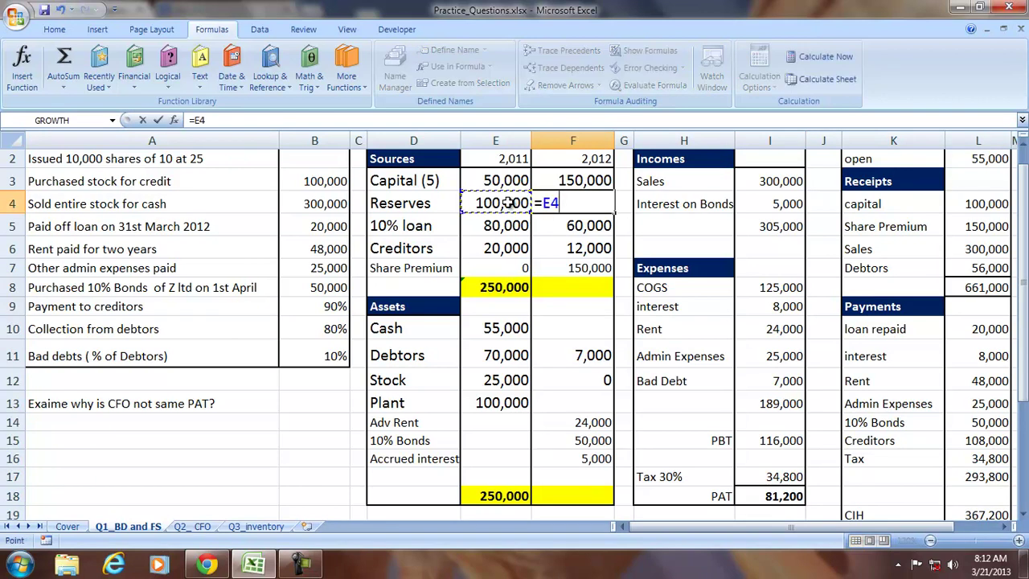
type("+")
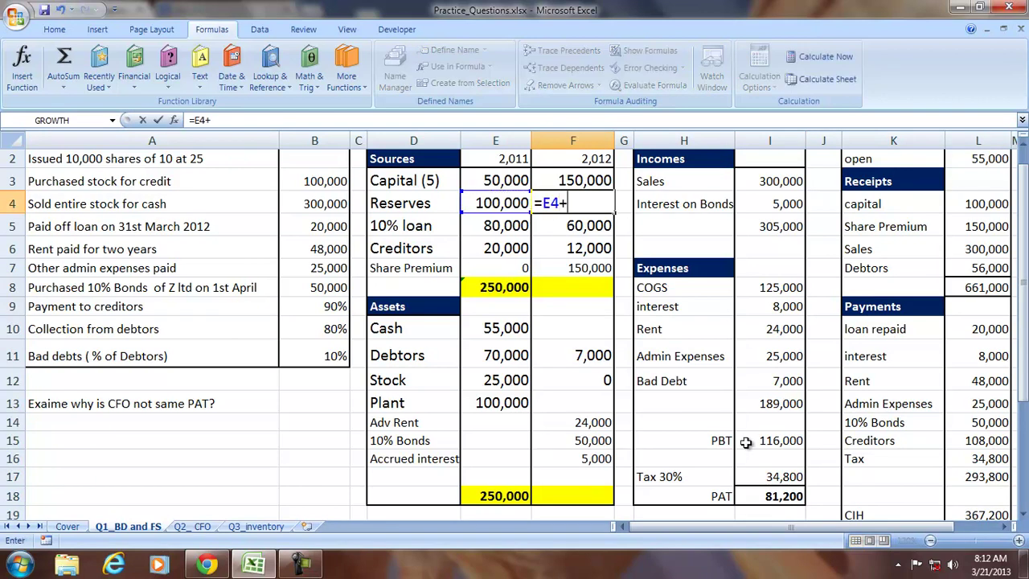
left_click(762, 497)
key("Return")
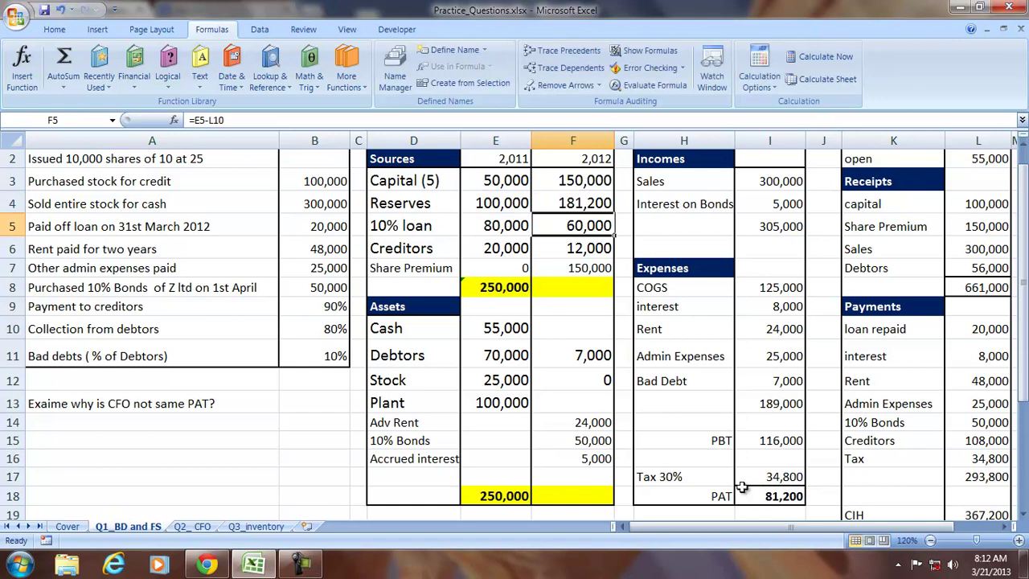
left_click(581, 200)
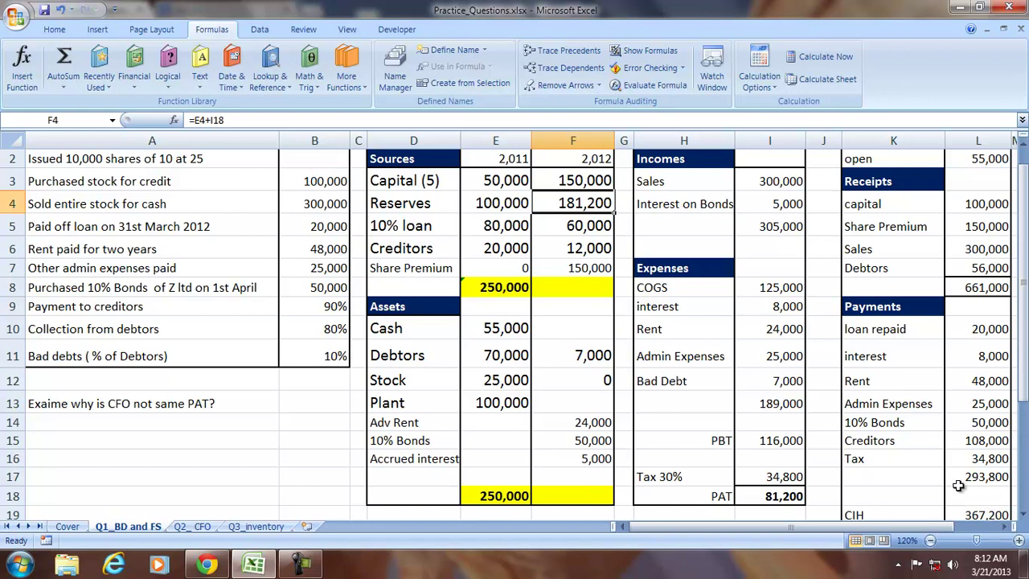
Highlight the cash in hand amount in L19 with a yellow fill and bold text
left_click_drag(975, 158, 972, 268)
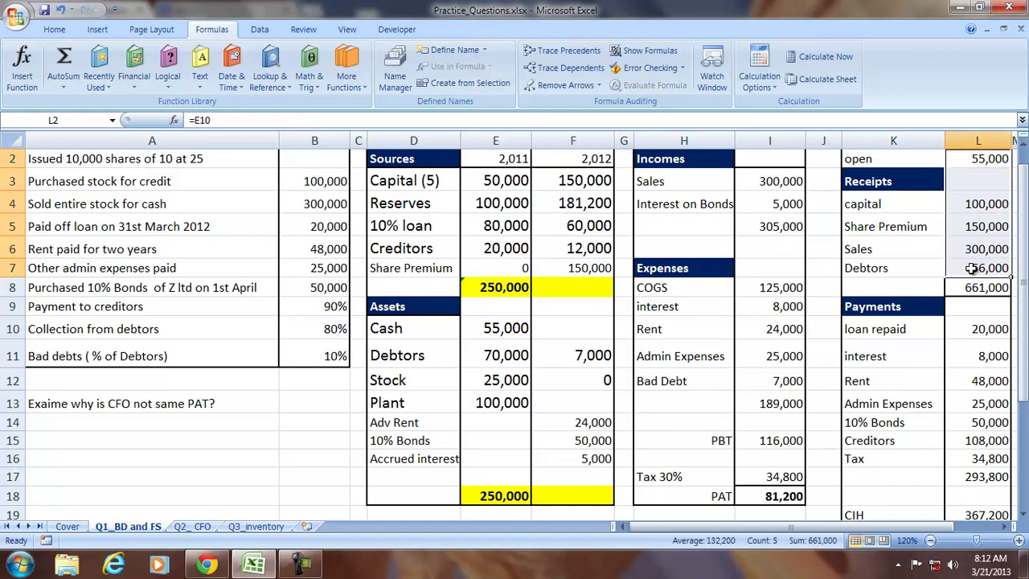
left_click_drag(1023, 214, 1023, 233)
left_click(976, 496)
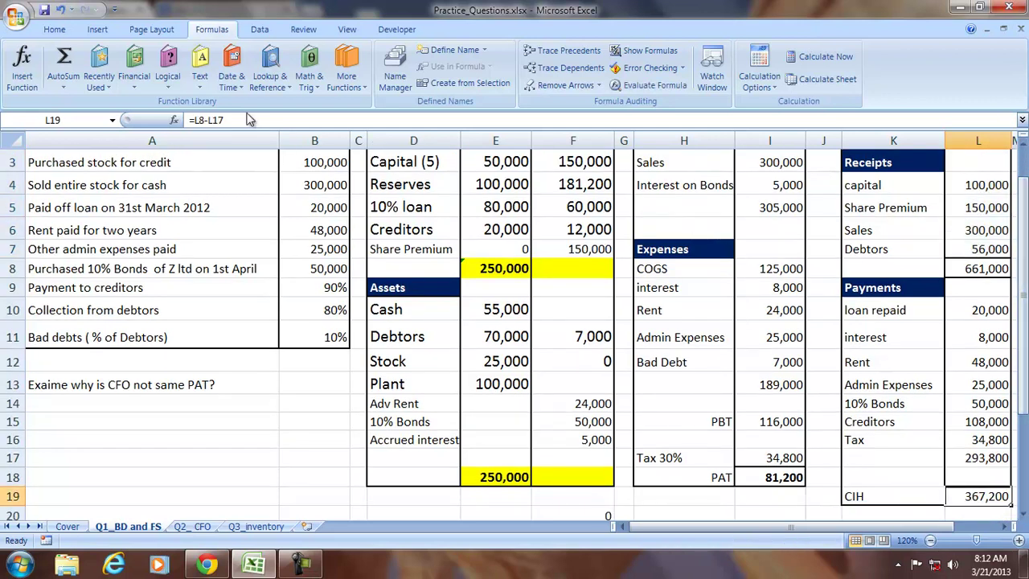
left_click(50, 30)
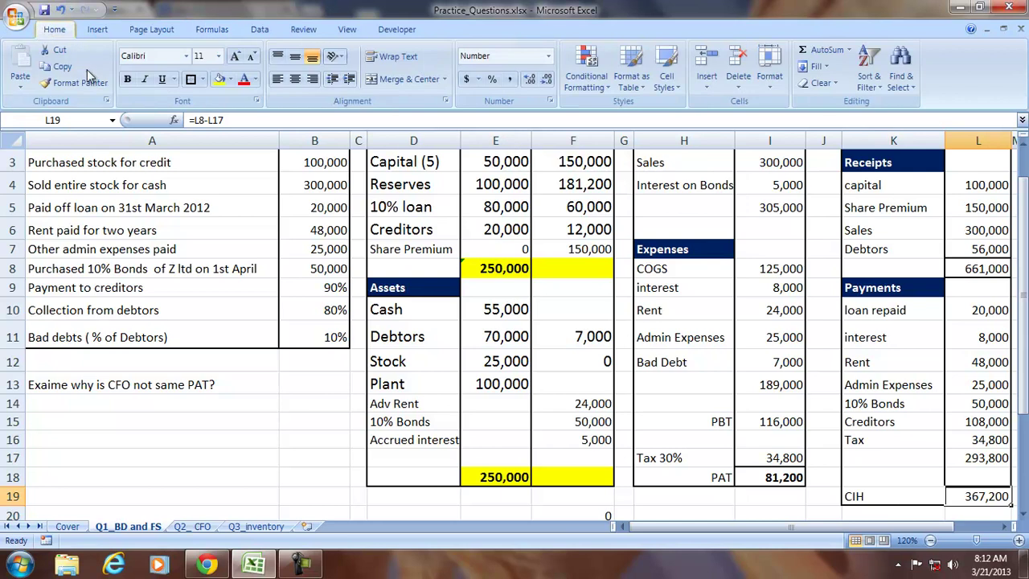
left_click(218, 79)
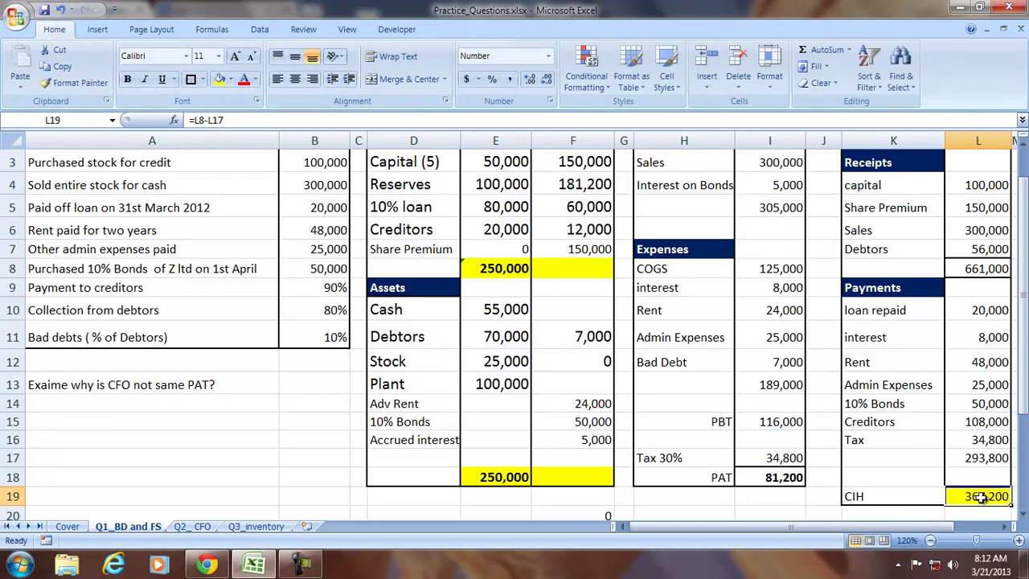
left_click(127, 79)
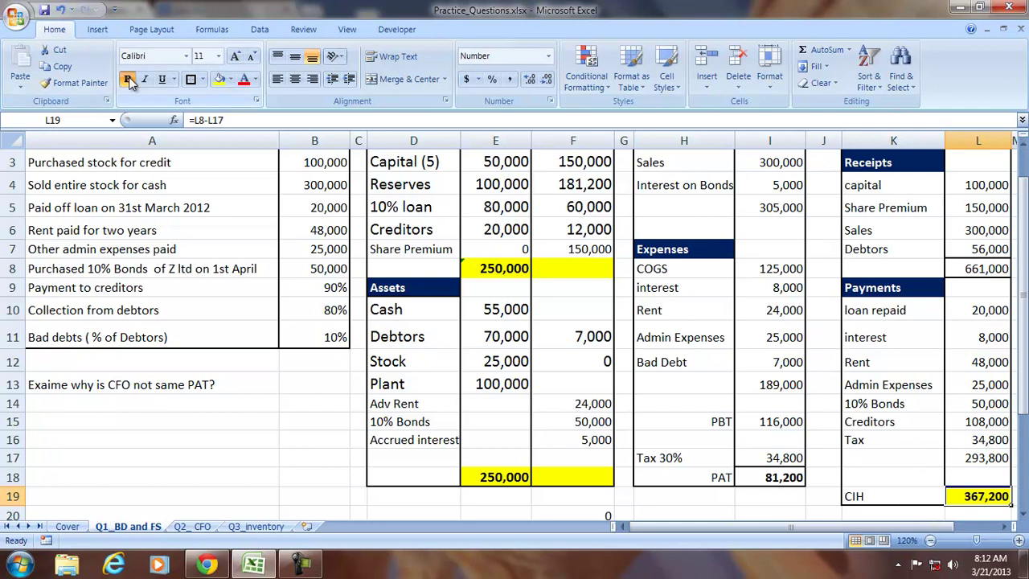
Link the 2012 Cash balance in F10 to the cash in hand of the CFS with =L19
left_click(565, 307)
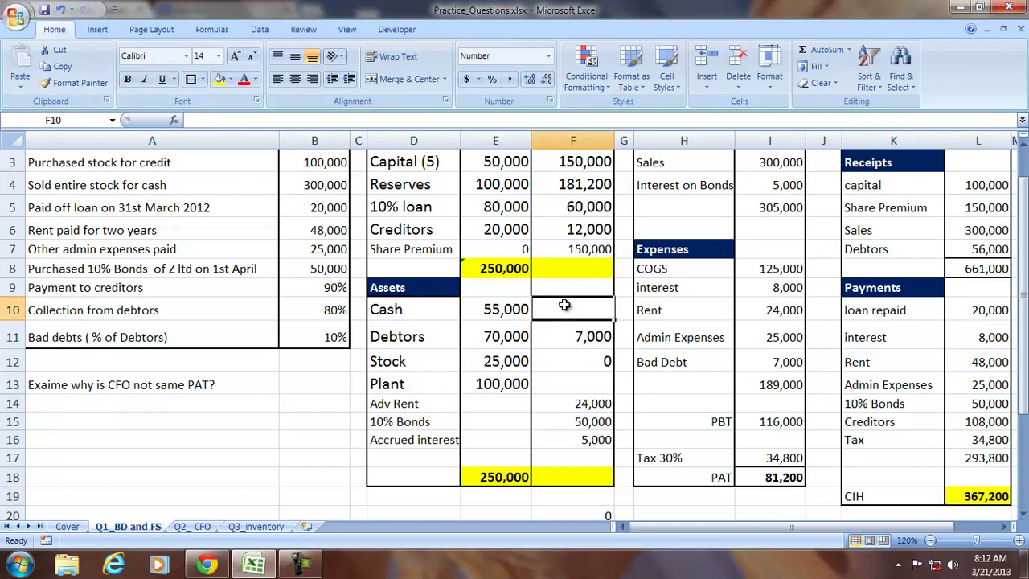
type("=")
left_click(981, 500)
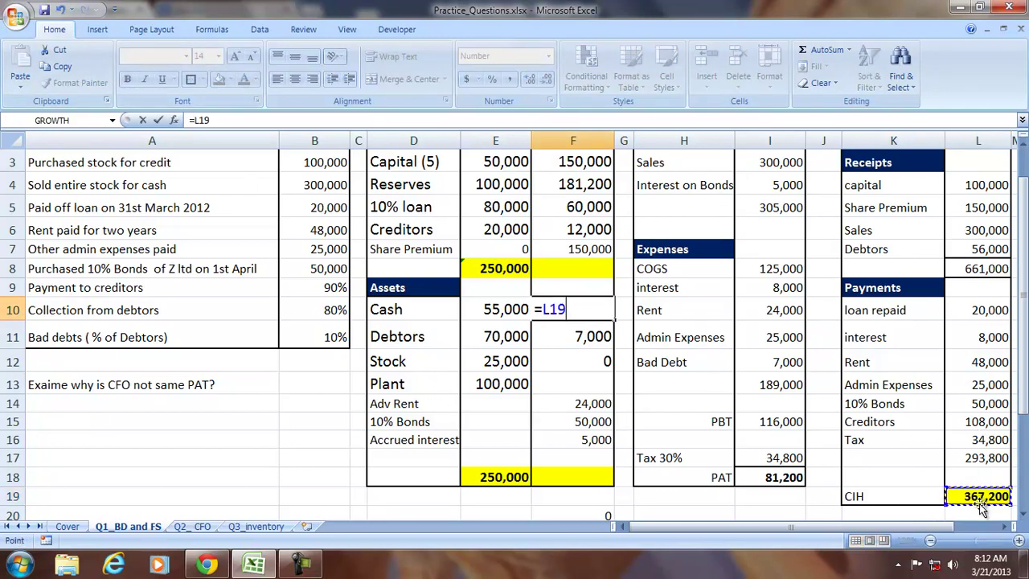
key("Return")
Trace the precedents of the 2012 Reserves in F4 and the 2012 Cash in F10, and remove the arrows
scroll(840, 476, "up", 1)
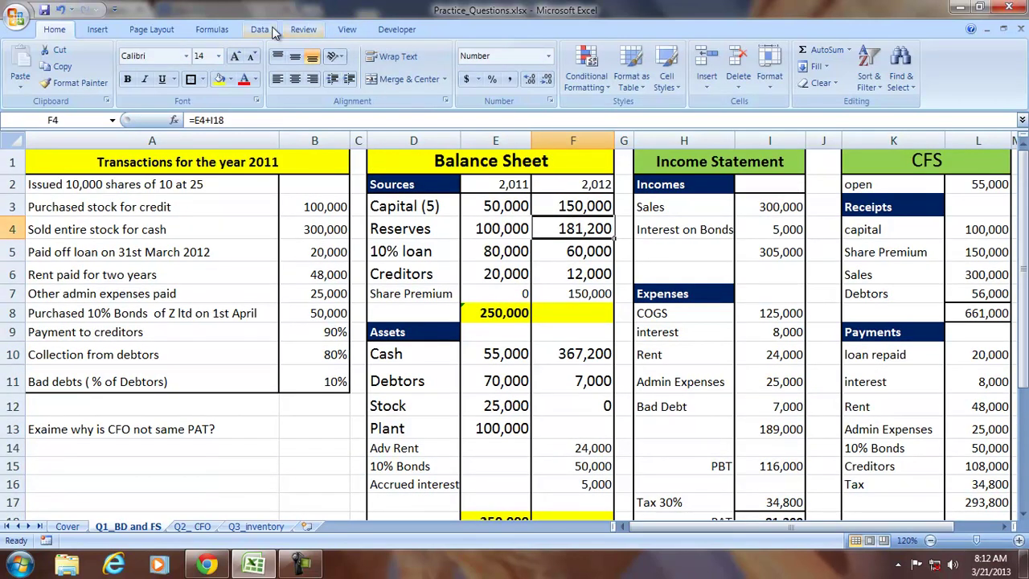
left_click(212, 29)
left_click(562, 50)
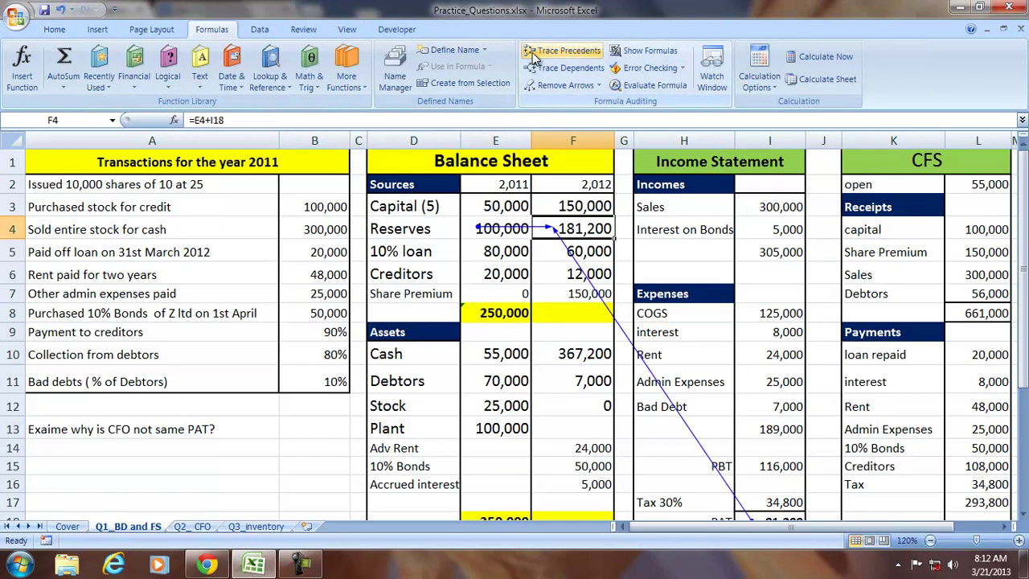
scroll(591, 434, "down", 1)
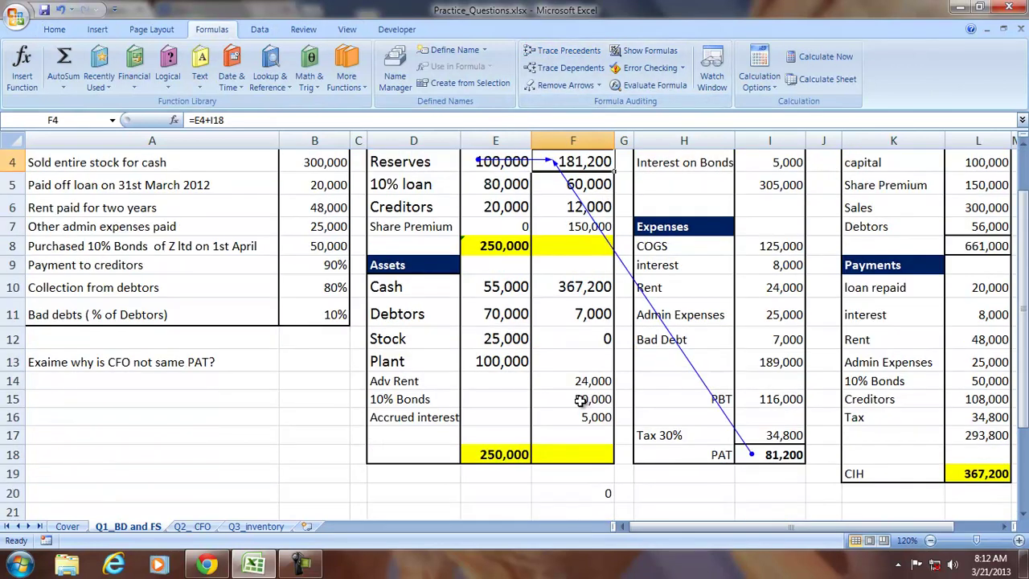
left_click(563, 289)
left_click(524, 53)
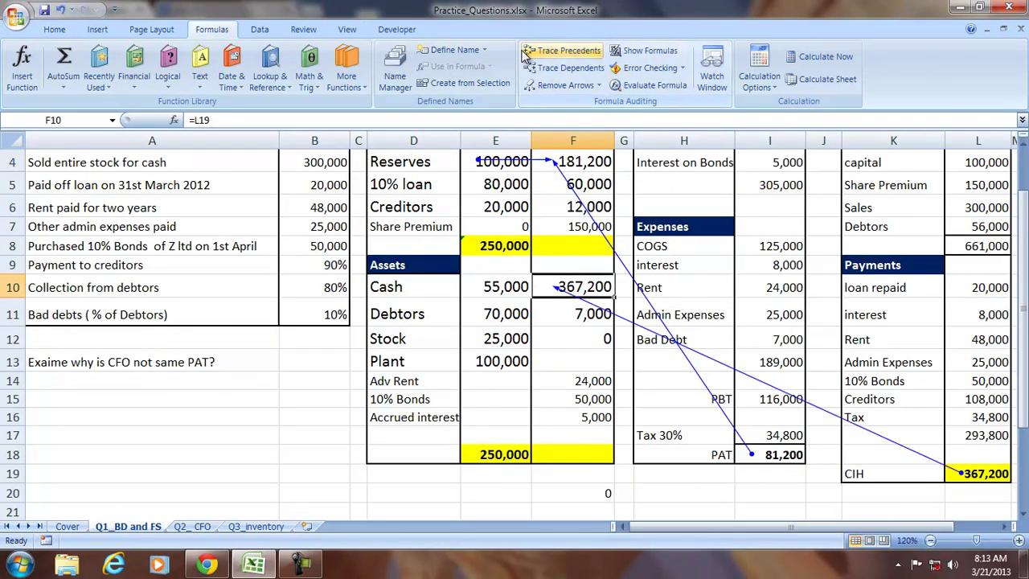
scroll(559, 119, "up", 1)
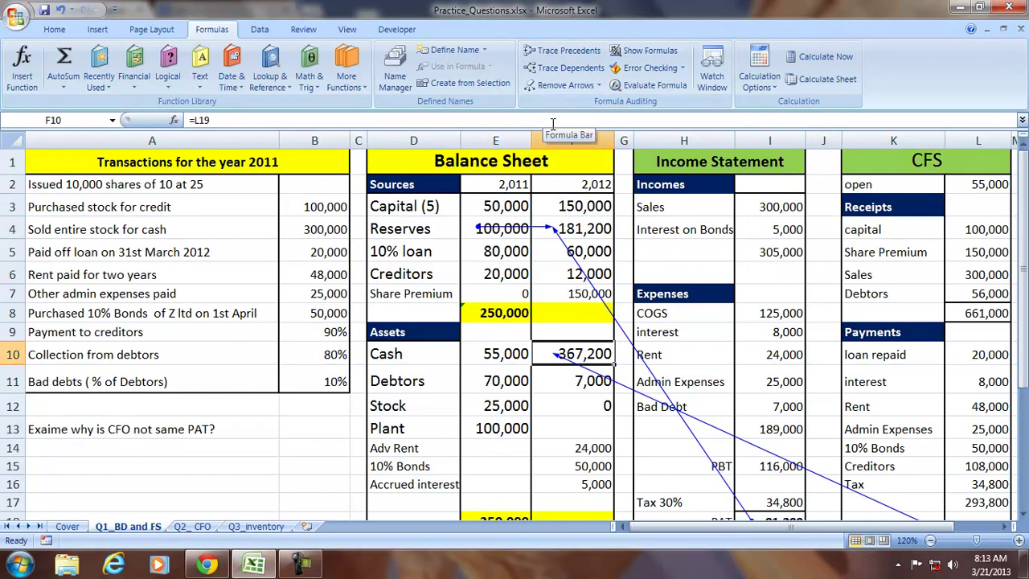
left_click(550, 87)
Total the 2012 Sources F3:F7 in F8 with AutoSum
scroll(649, 238, "down", 1)
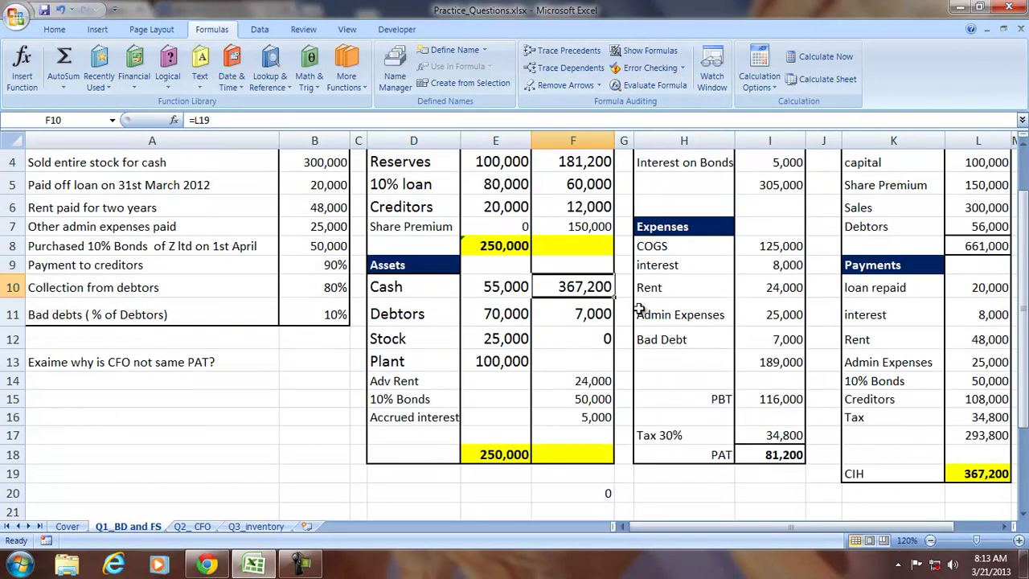
scroll(640, 297, "up", 1)
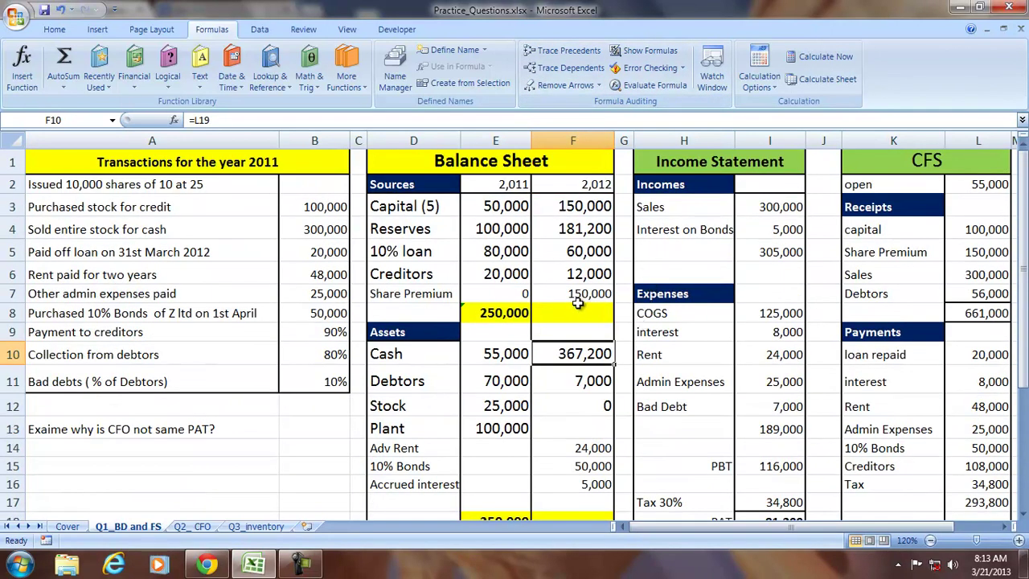
left_click_drag(582, 206, 595, 294)
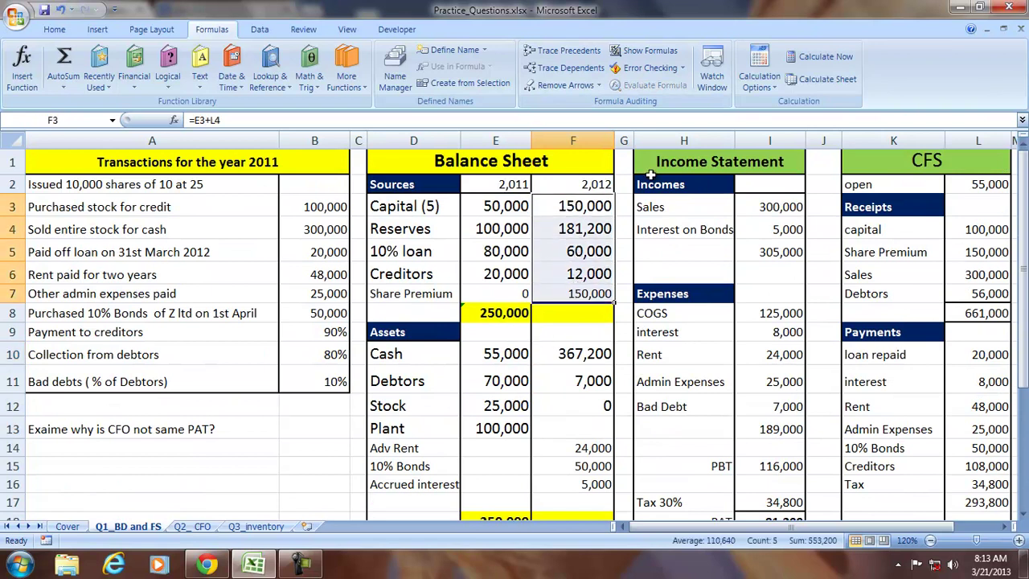
left_click(64, 58)
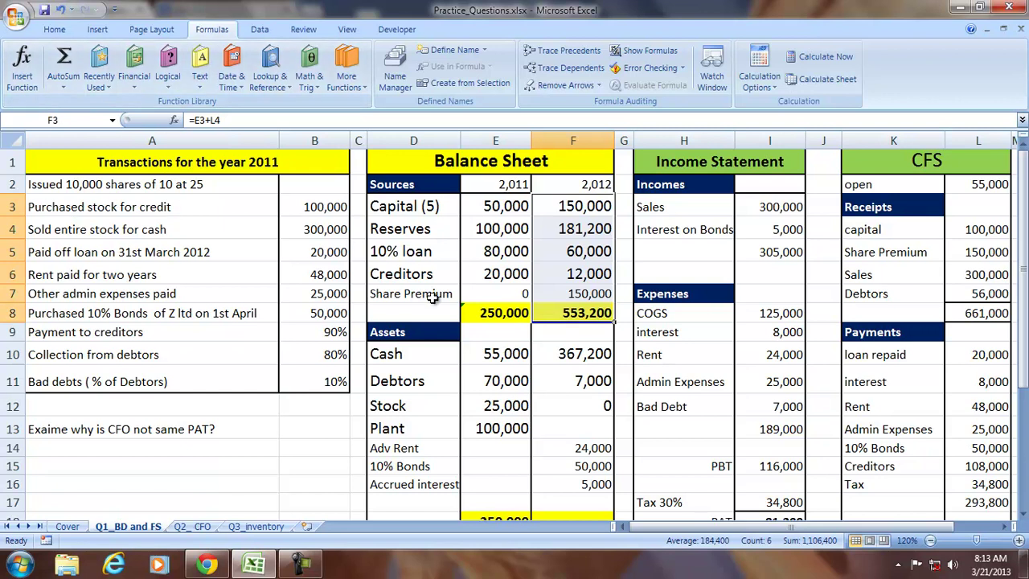
Enter 0 in F17 and total the 2012 Assets F10:F17 in F18 with AutoSum
scroll(435, 314, "down", 1)
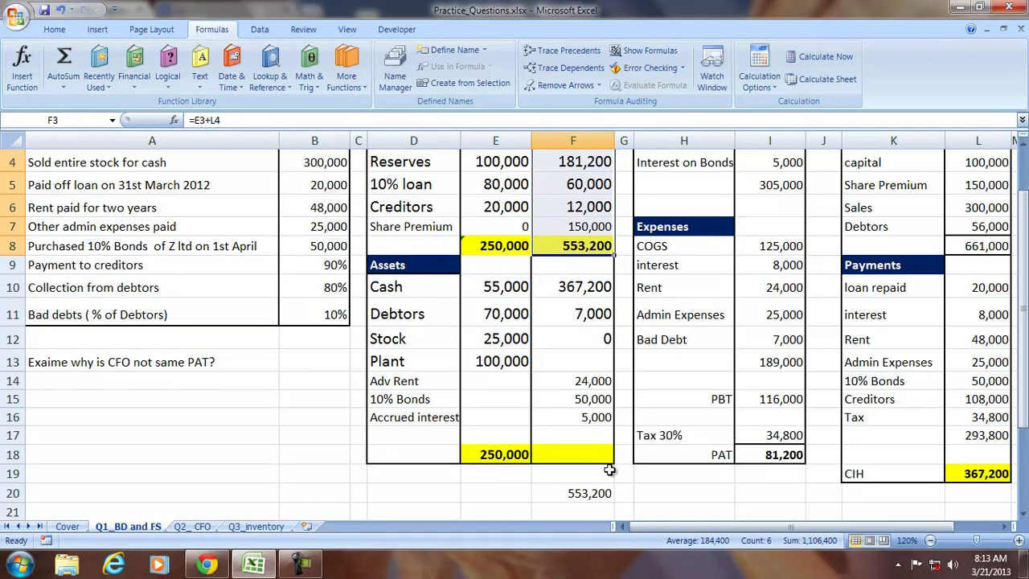
left_click(587, 437)
type("0")
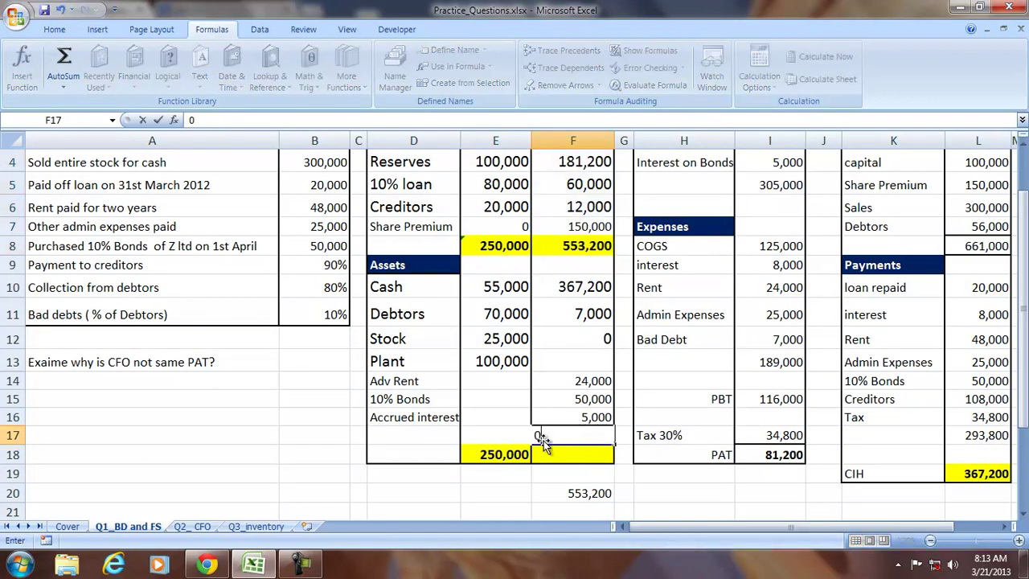
key("Return")
left_click_drag(577, 291, 581, 437)
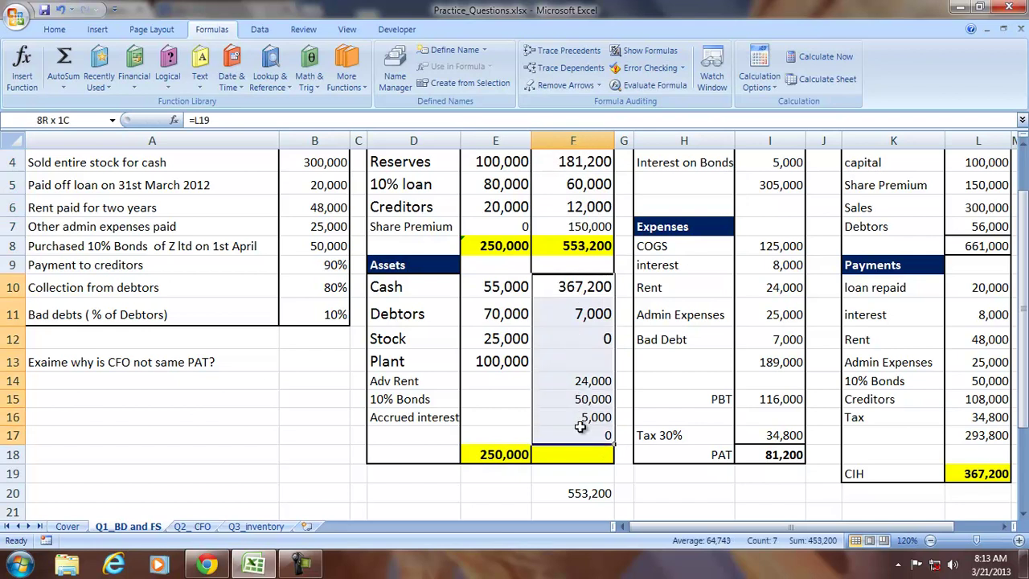
left_click(58, 64)
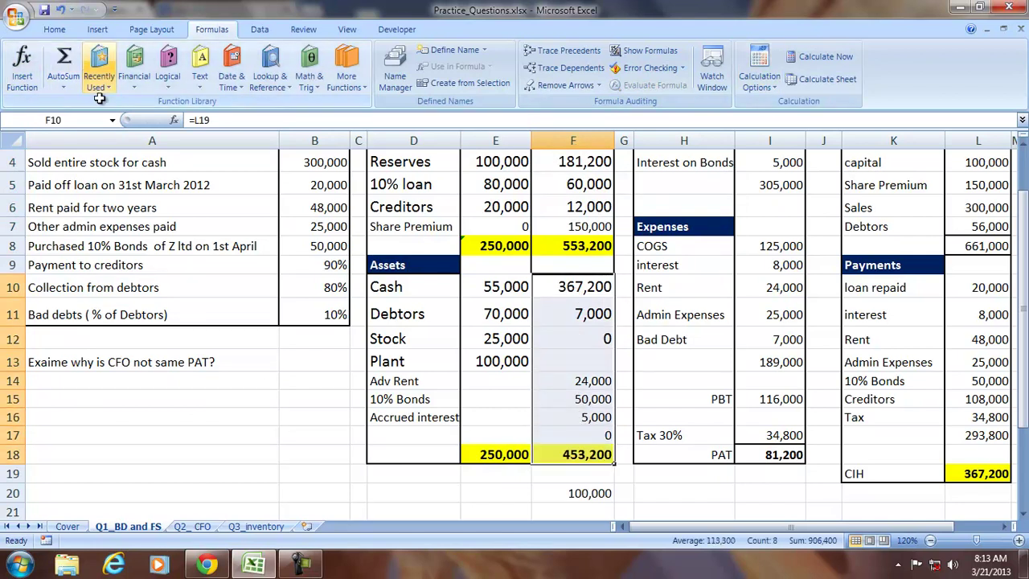
Carry the 2011 Plant balance forward to 2012 in F13 with =E13
left_click(589, 362)
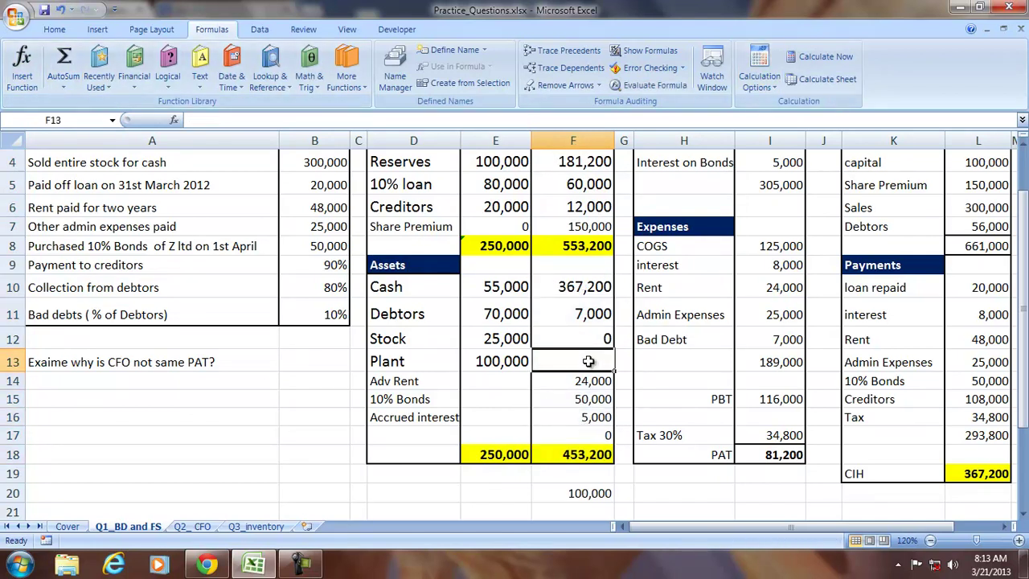
type("=")
key("Left")
key("Return")
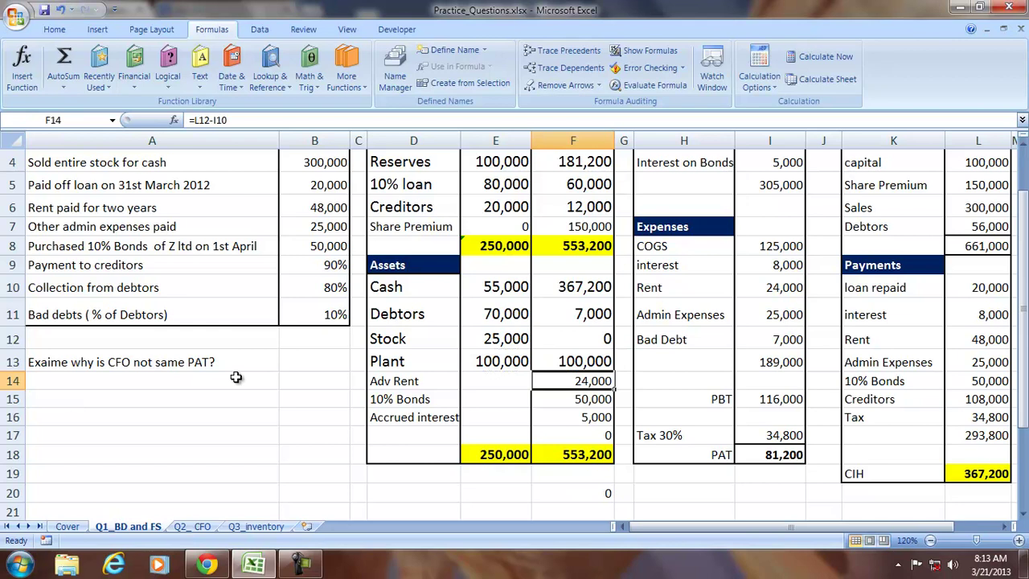
scroll(280, 326, "up", 1)
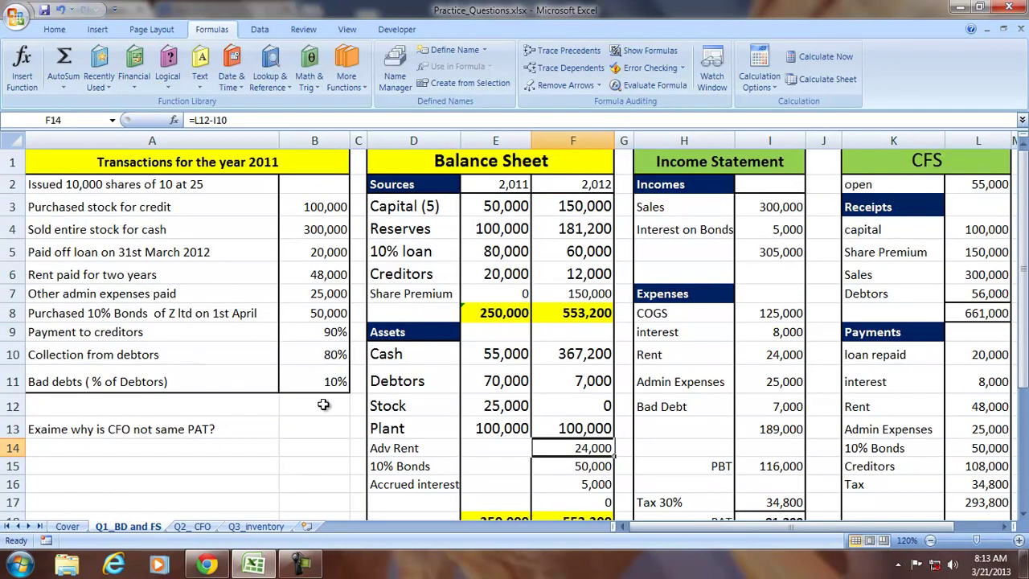
Check the 2012 Plant balance in F13 against the 2011 Plant balance in E13
left_click(599, 428)
left_click(502, 430)
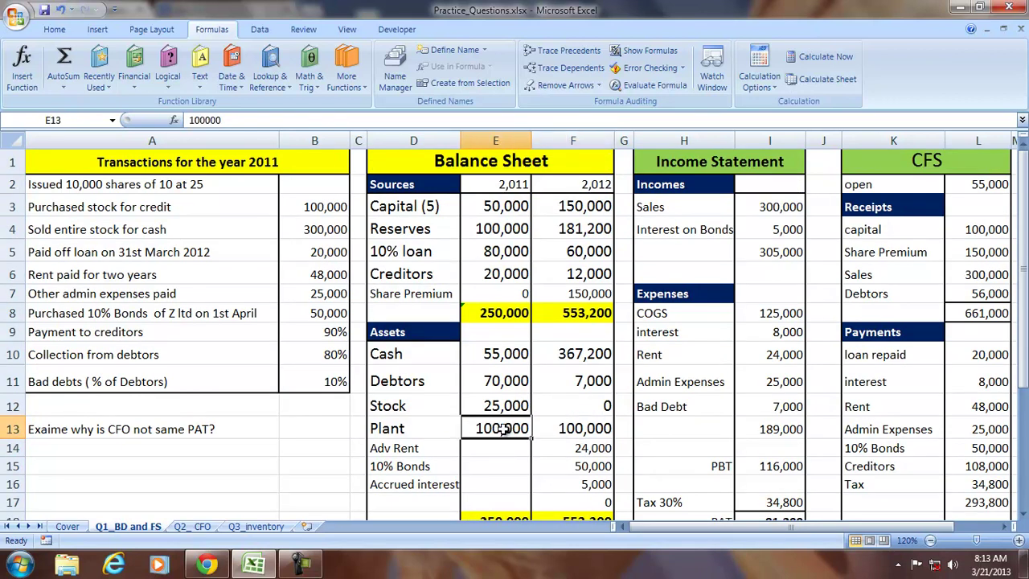
left_click(566, 429)
scroll(500, 427, "down", 1)
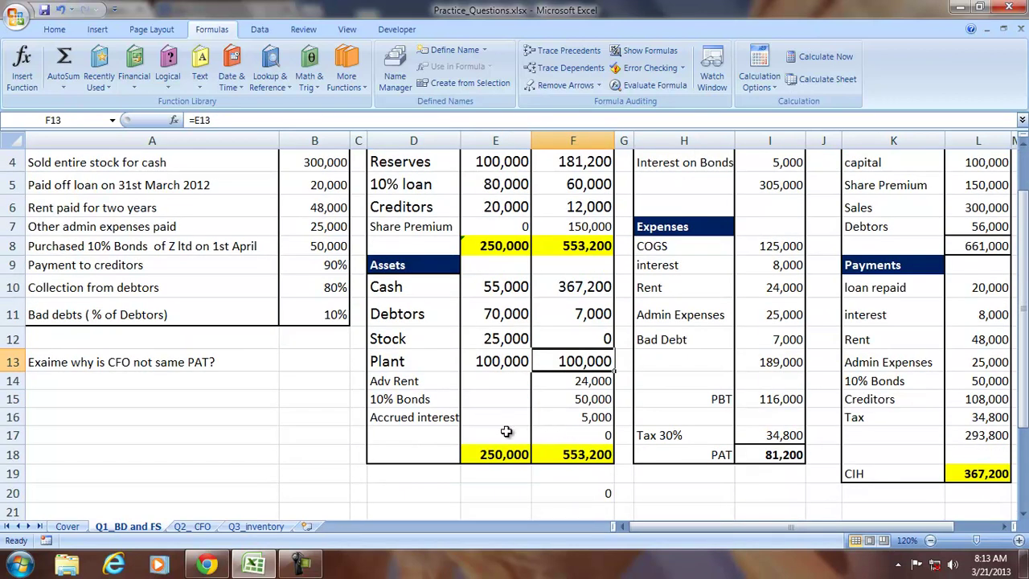
scroll(490, 434, "up", 1)
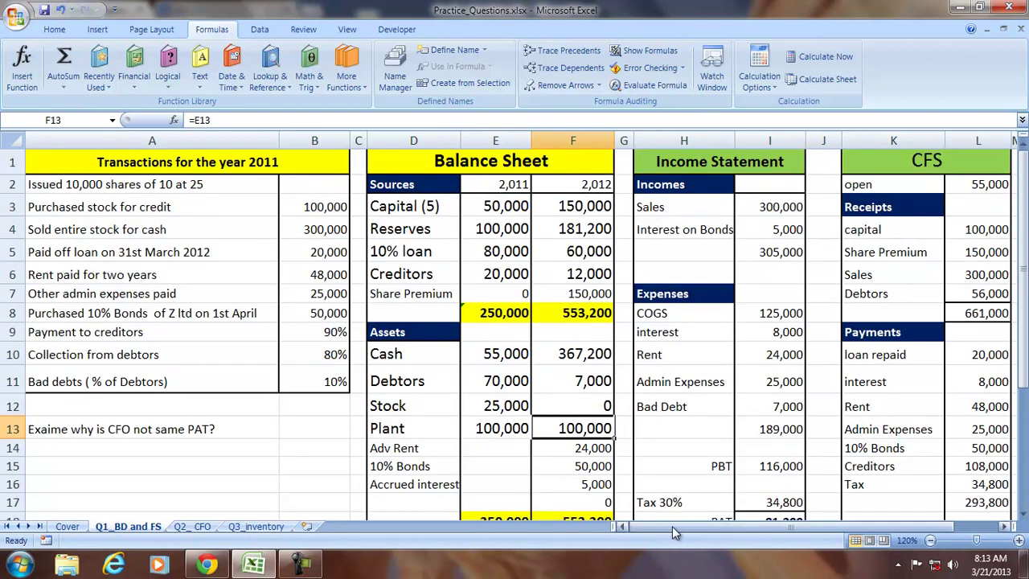
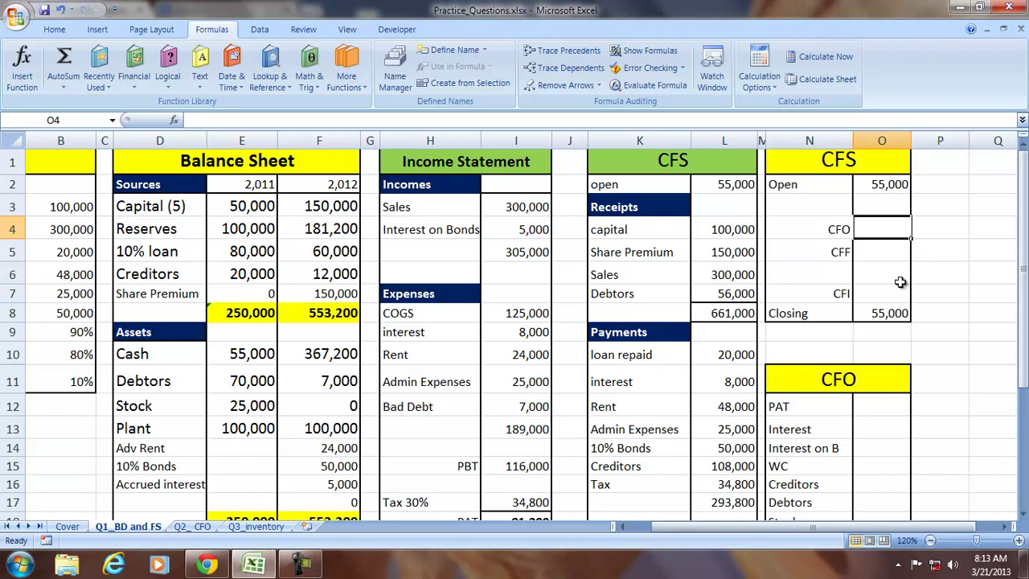
Calculate CFO in O4 from sales and debtors receipts less rent, admin expenses and tax with =L6+L7-L12-L13-L16
type("=")
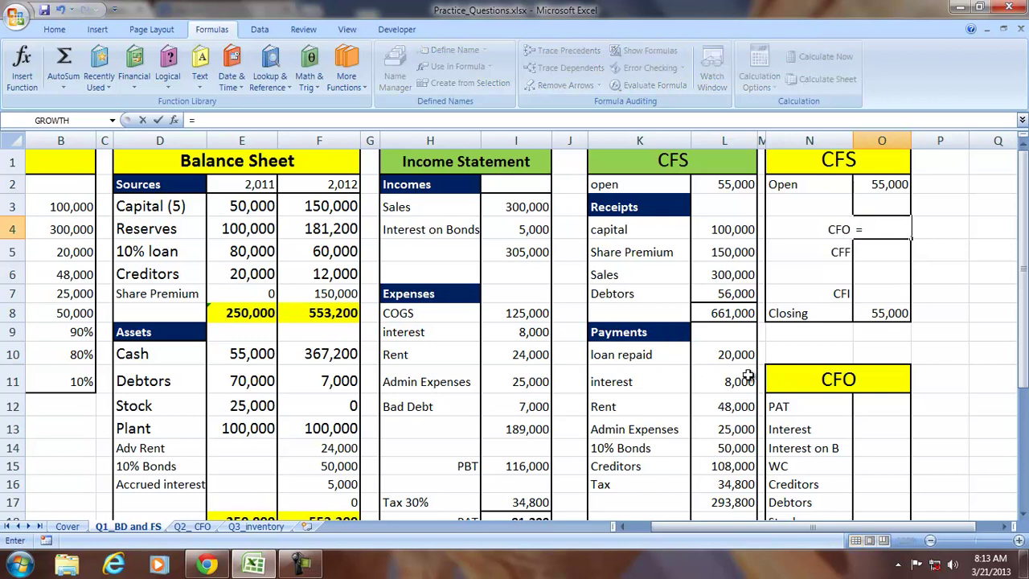
left_click(728, 274)
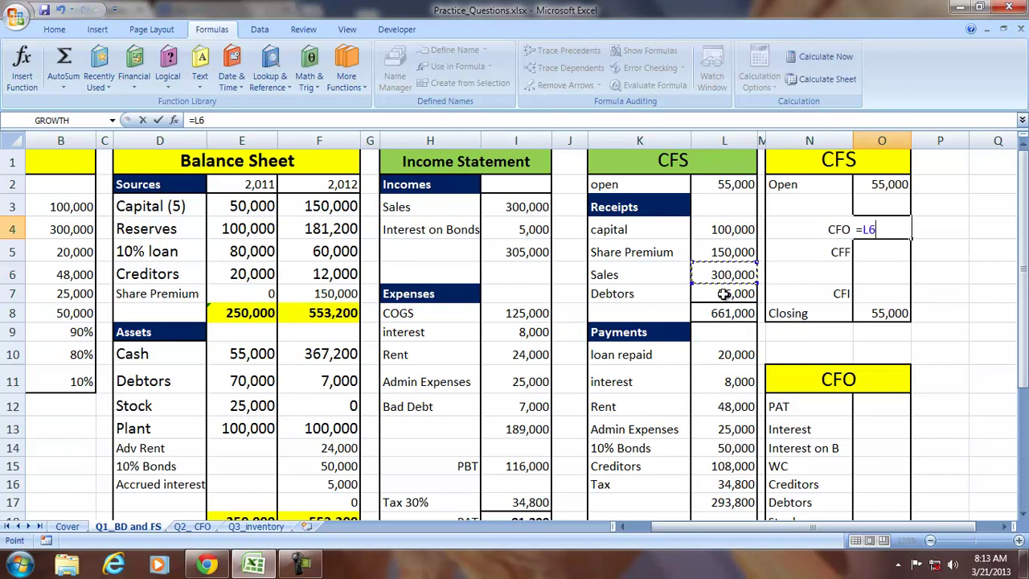
type("+")
left_click(723, 294)
type("-")
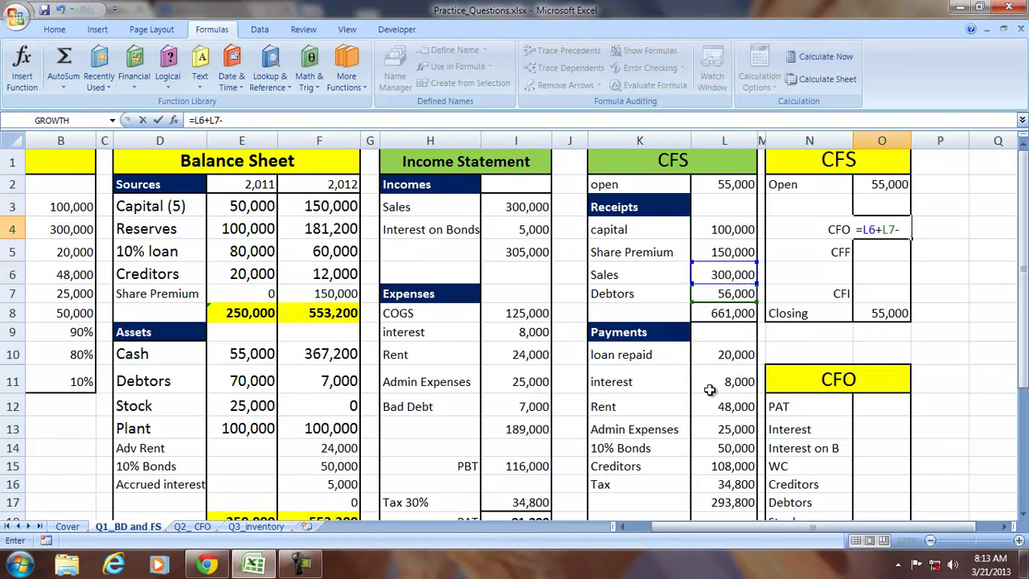
left_click(734, 408)
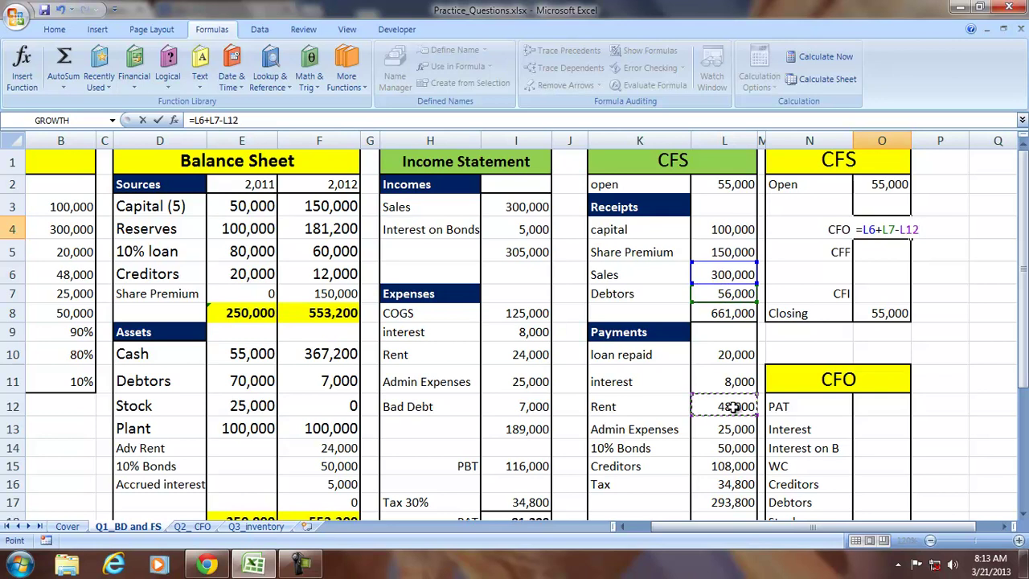
type("-")
left_click(726, 429)
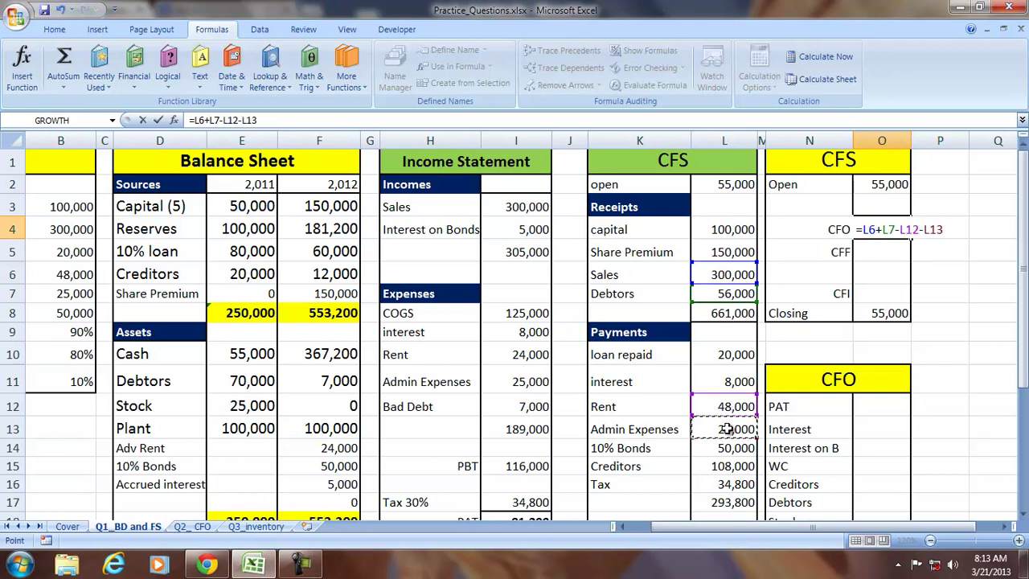
type("-")
left_click(706, 484)
key("Return")
Trace the precedents of the CFO formula in O4 and remove the arrows
left_click(874, 228)
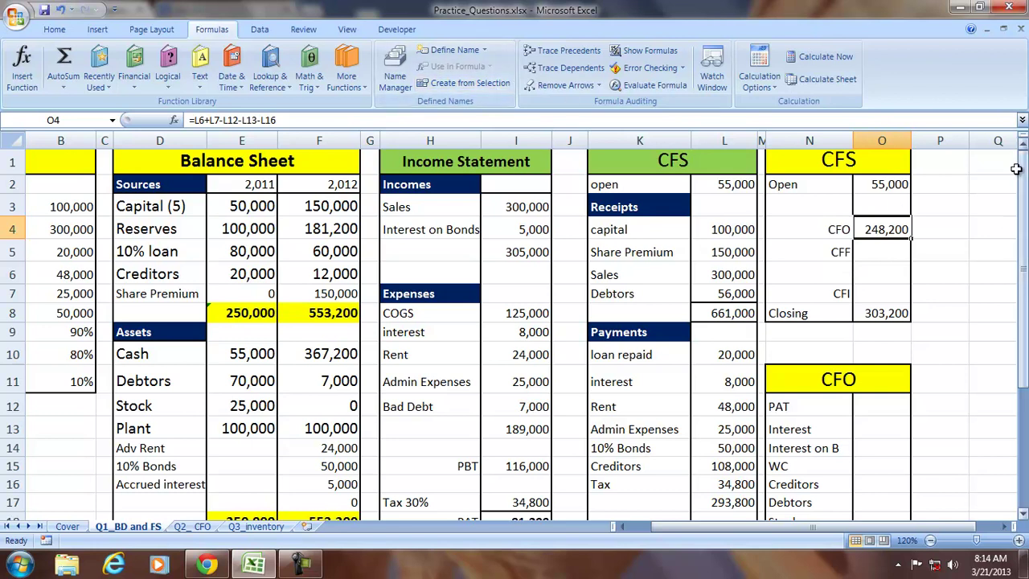
left_click(554, 50)
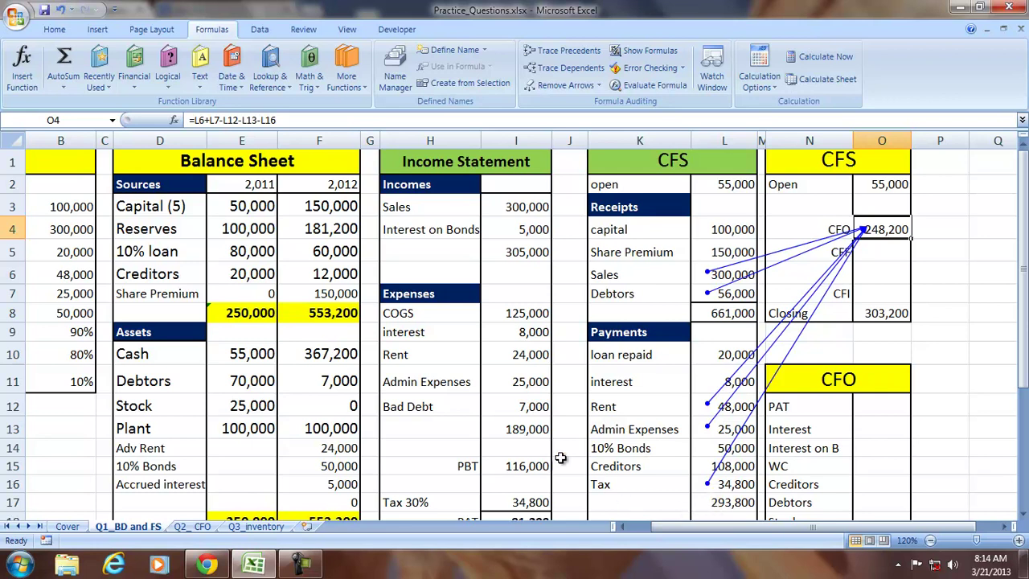
left_click(573, 84)
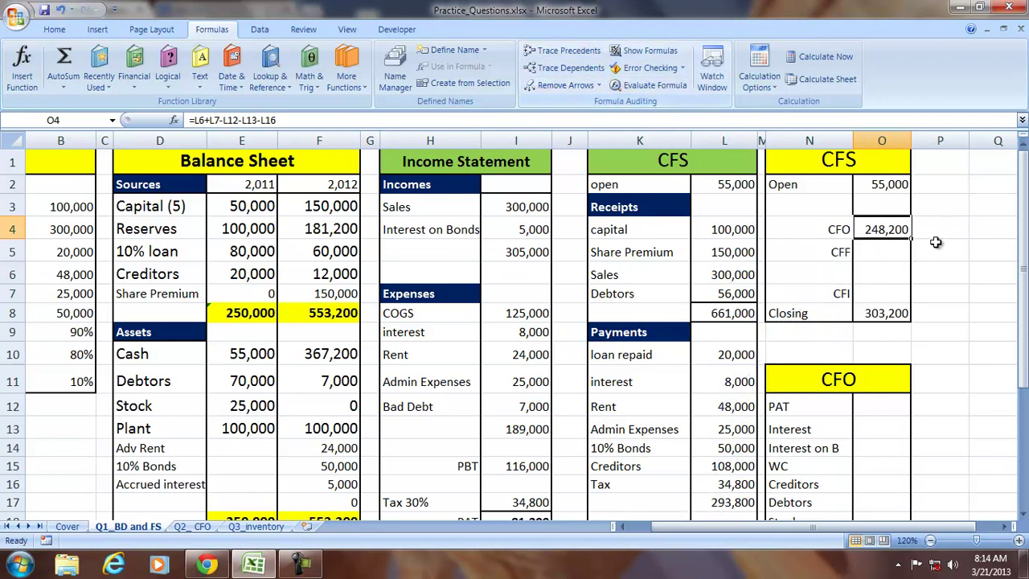
Enter the CFF formula =L4+L5-L11-L14 in O5 of the summary CFS
left_click(866, 248)
type("=")
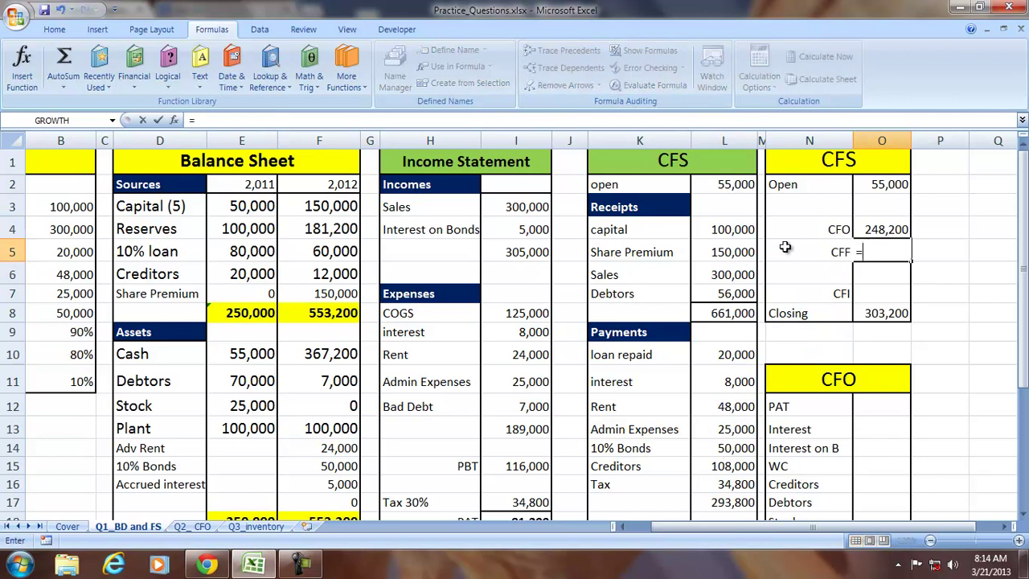
left_click(733, 229)
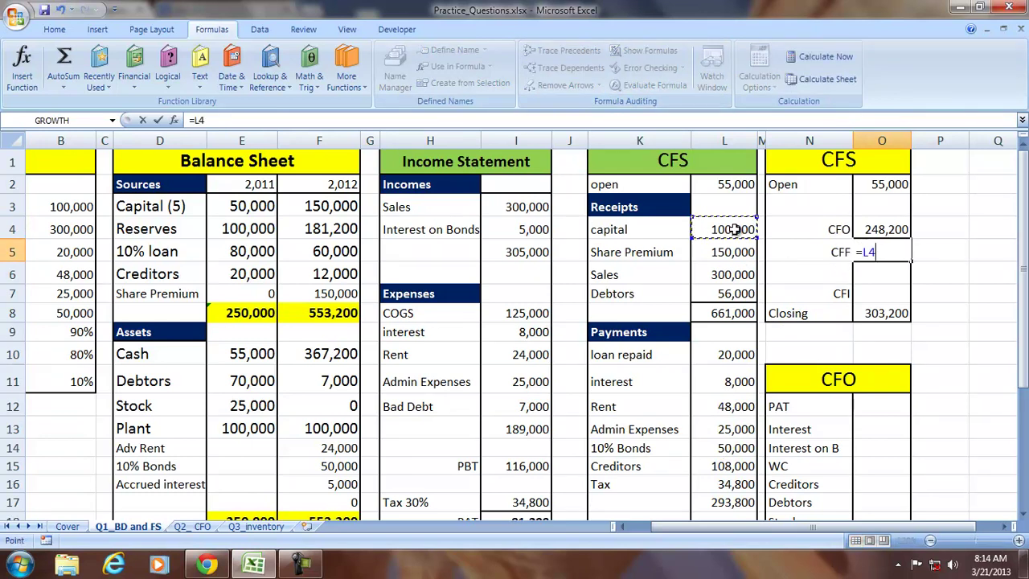
type("+")
left_click(720, 253)
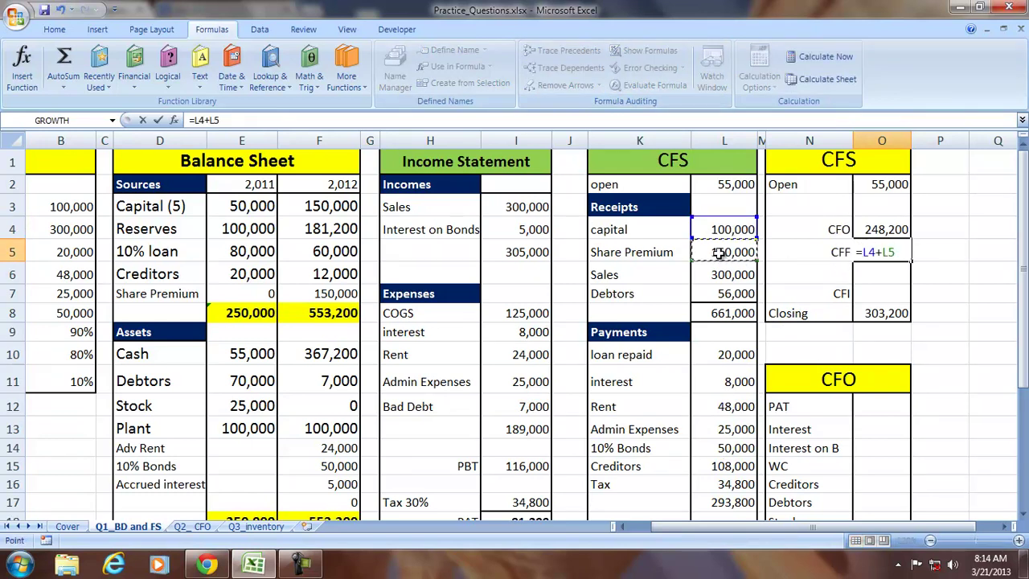
type("-")
left_click(738, 371)
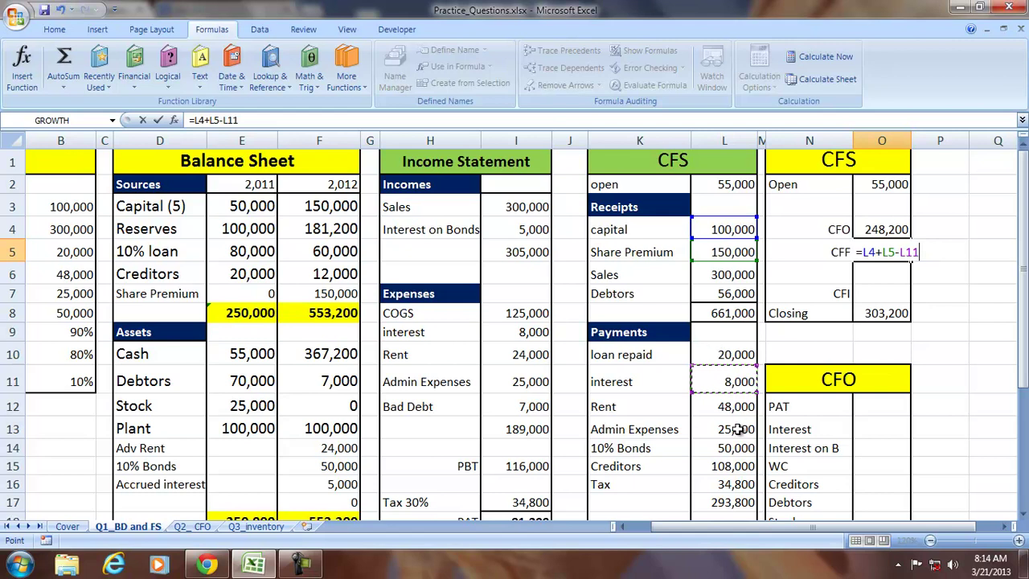
type("-")
left_click(714, 451)
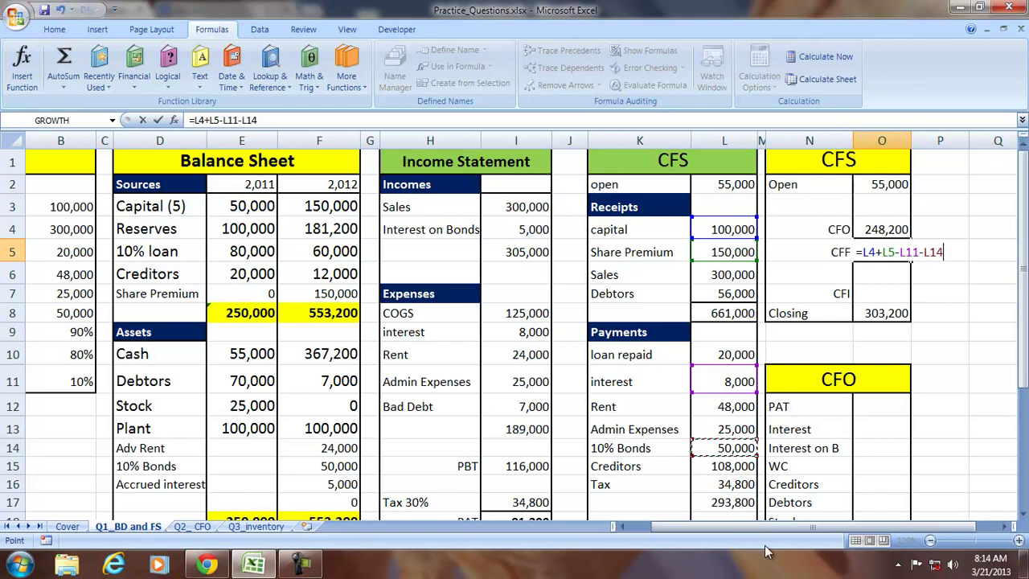
key("Return")
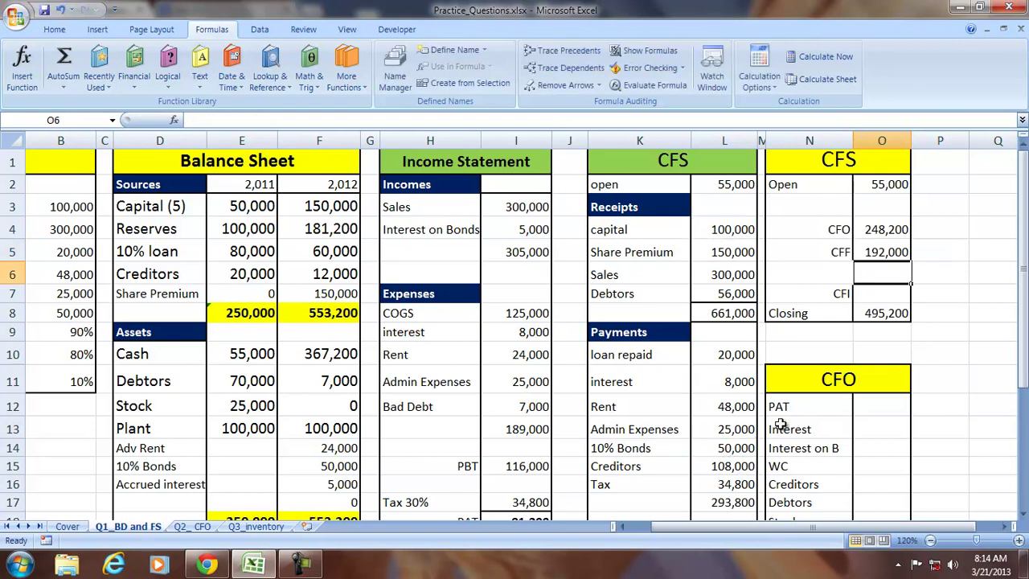
Correct the CFF formula in O5 to subtract the loan repaid in L10 instead of L14, giving =L4+L5-L11-L10
left_click(889, 252)
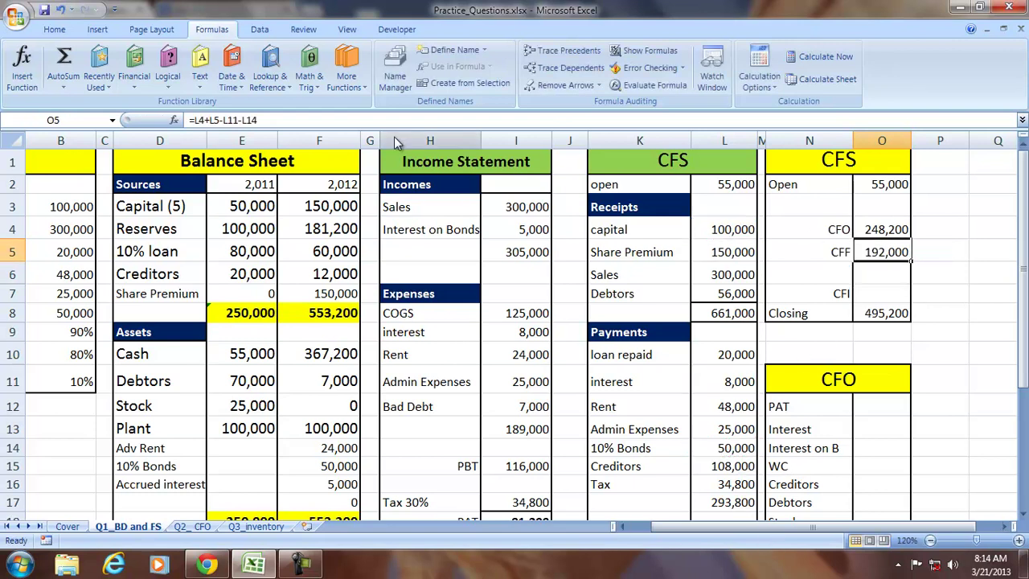
left_click(253, 118)
key("BackSpace")
key("BackSpace")
key("BackSpace")
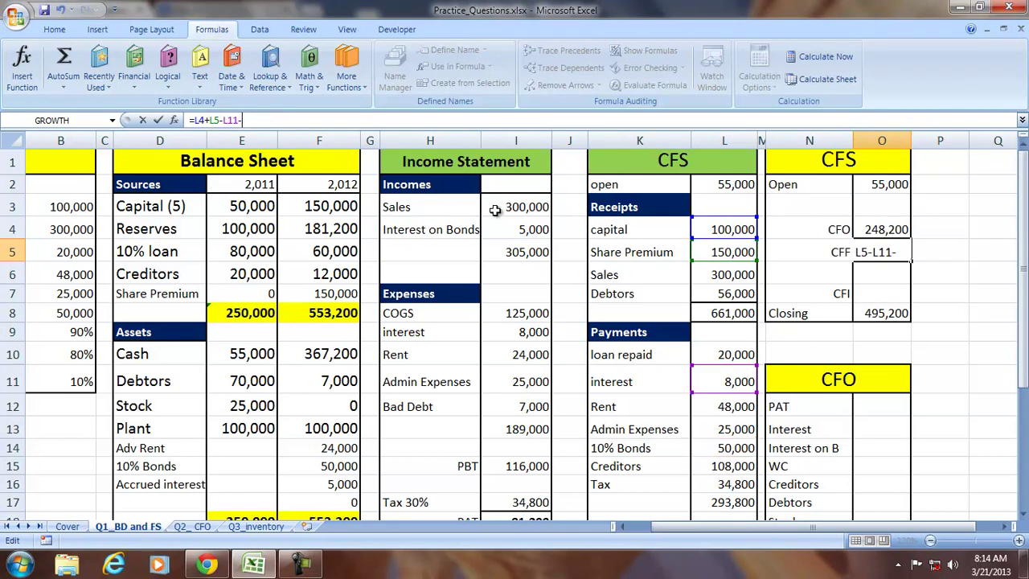
left_click(723, 355)
key("Return")
left_click(880, 254)
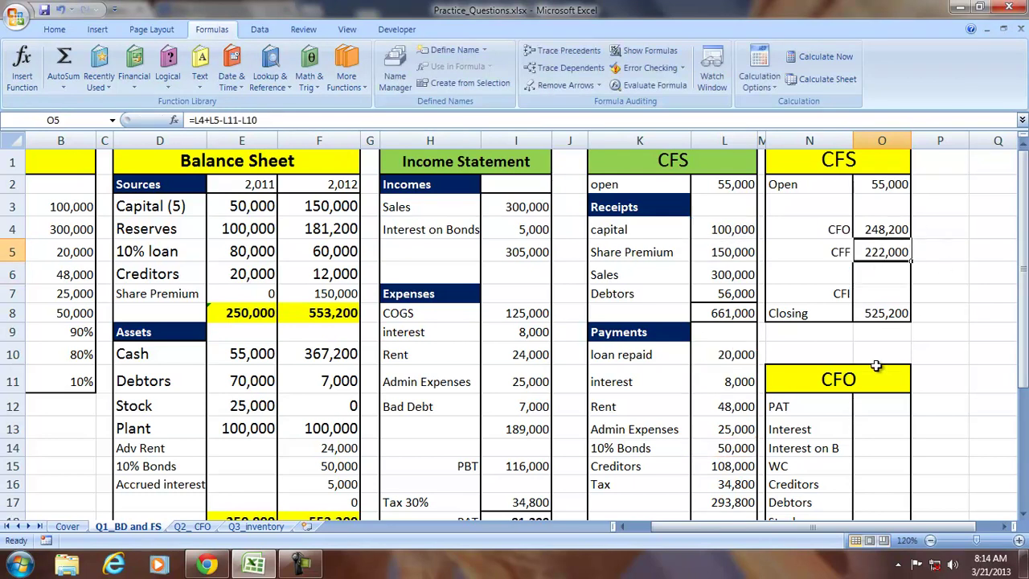
Calculate CFI in O7 as the outflow for the 10% Bonds purchase with =0-L14
left_click(878, 291)
type("=")
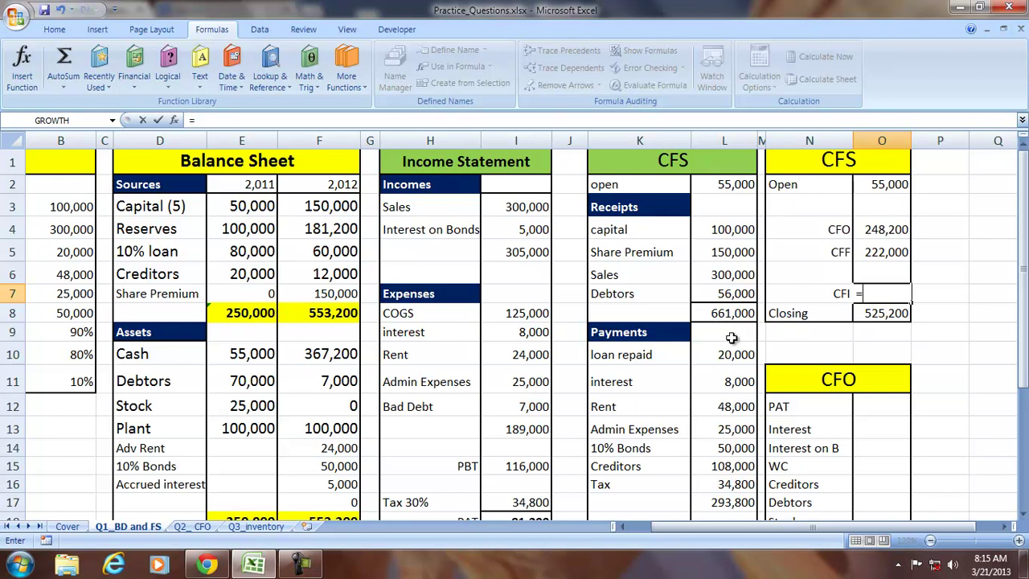
type("0-")
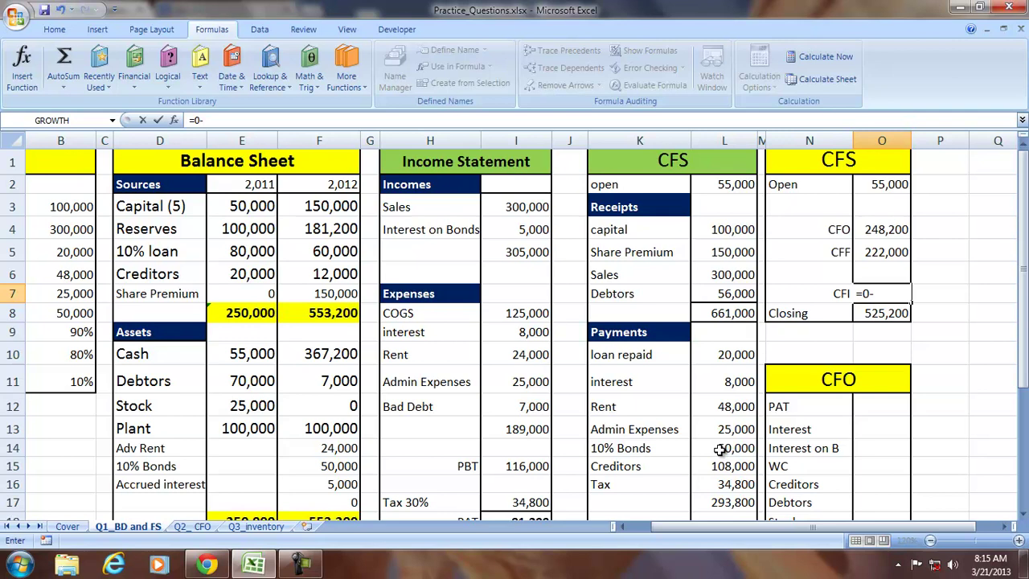
left_click(721, 450)
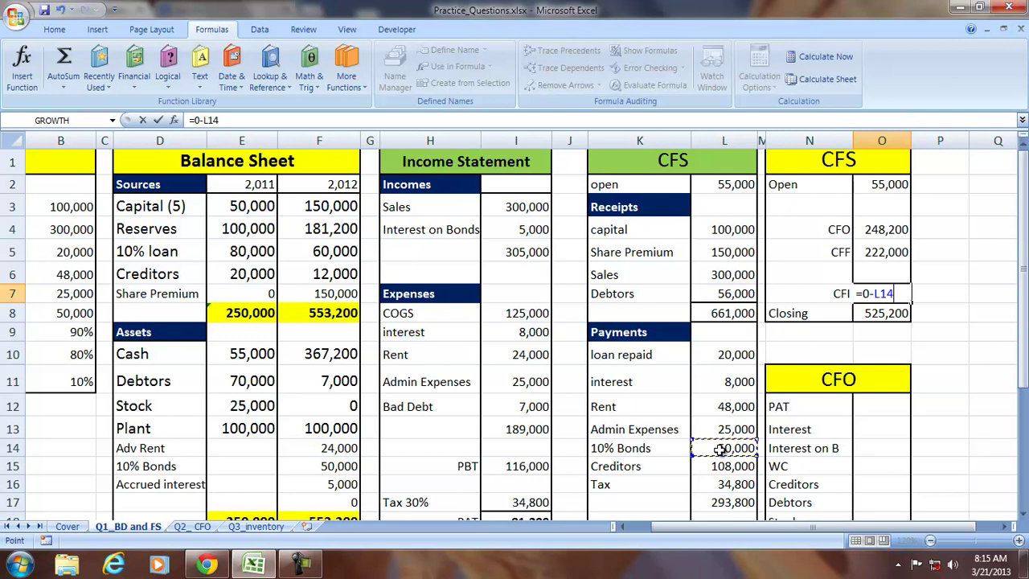
key("Return")
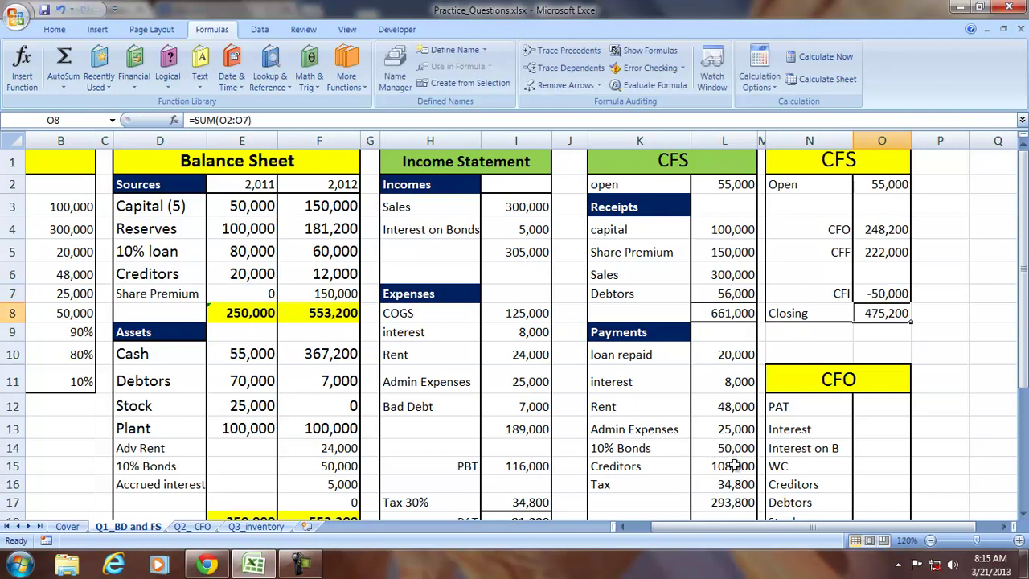
Review the opening balance in O2 and trace which CFS items feed the CFO in O4
left_click_drag(1021, 339, 1025, 340)
left_click(895, 184)
left_click(882, 229)
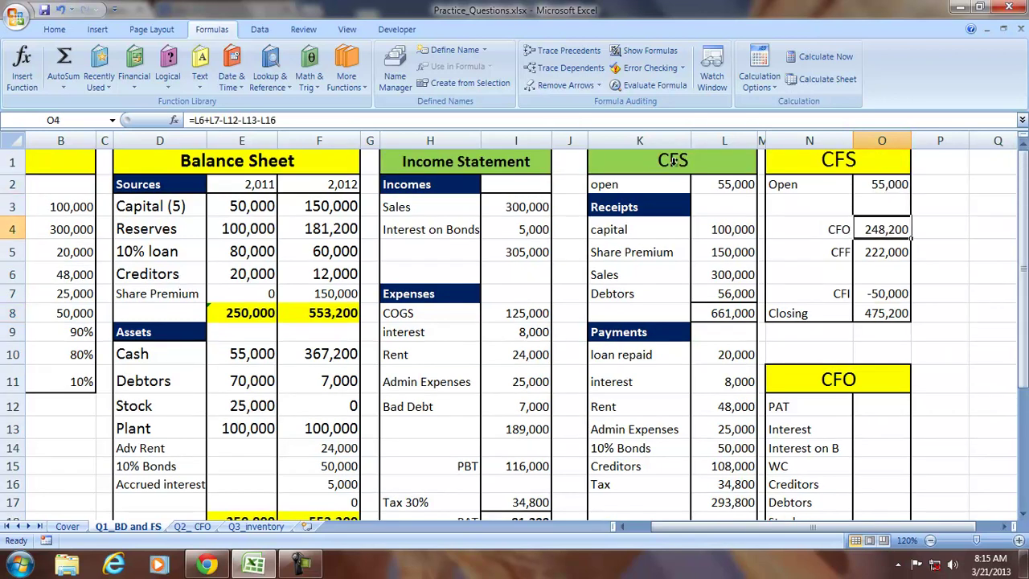
left_click(559, 50)
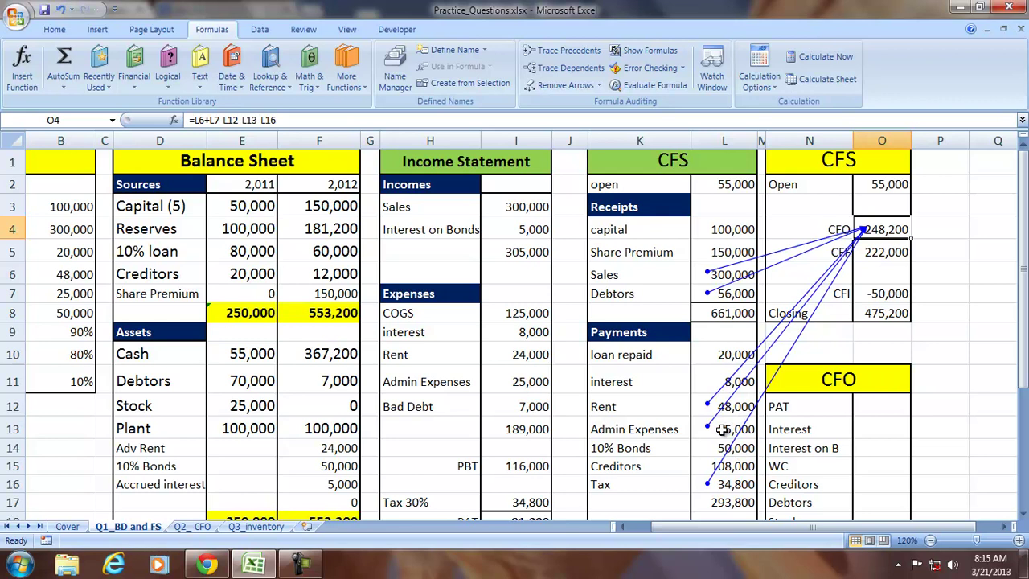
Extend the CFO formula in O4 to also subtract the creditors payment in L15
left_click(307, 120)
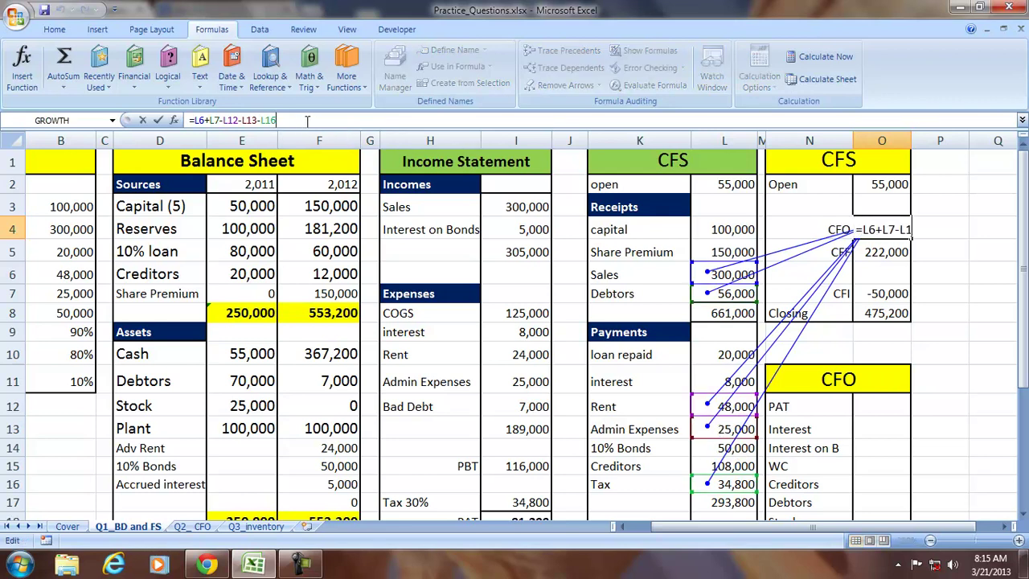
type("-")
left_click(736, 463)
key("Return")
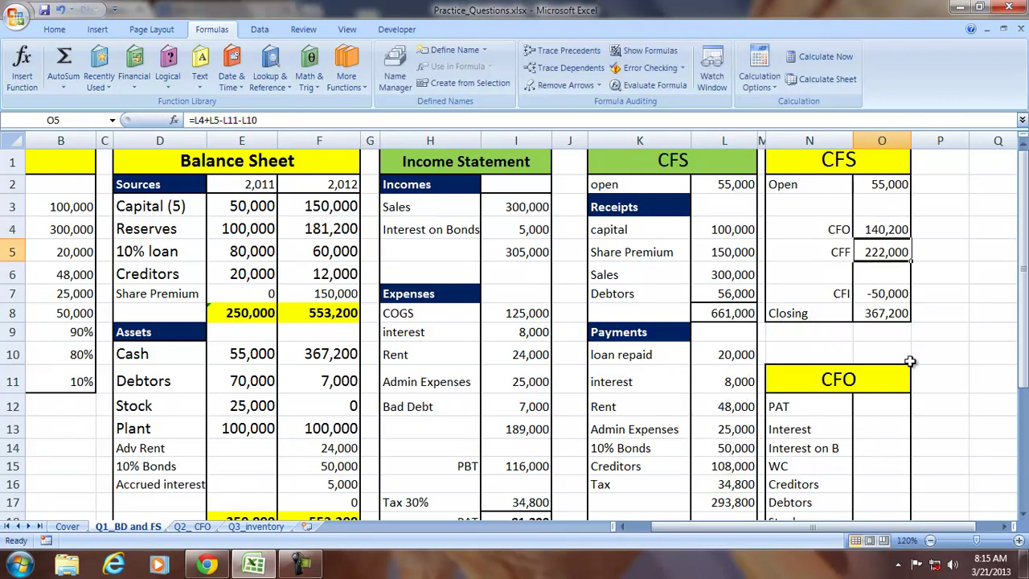
Trace the precedents of the corrected CFO formula in O4, including creditors, and clear the arrows
left_click(871, 229)
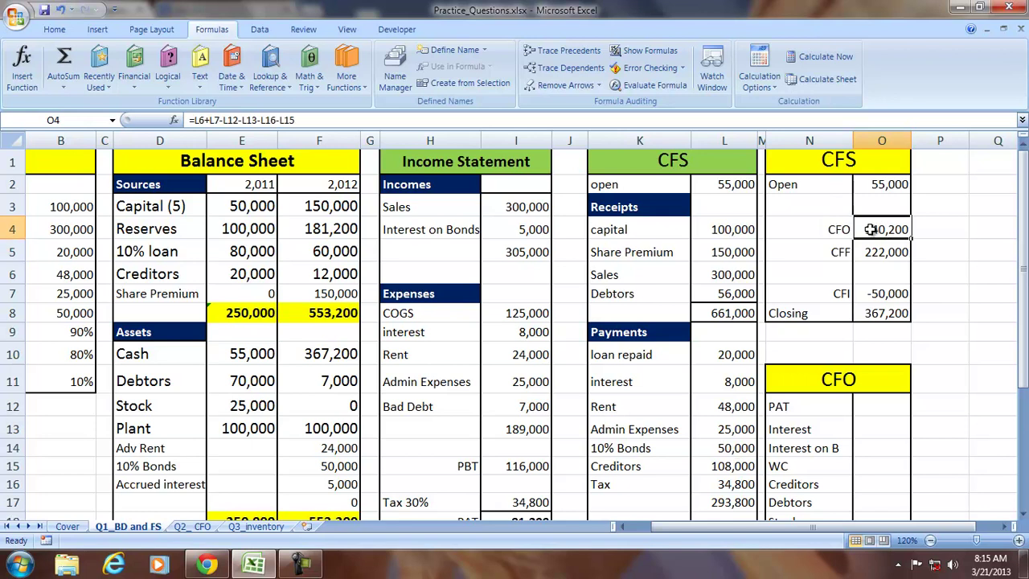
left_click(544, 51)
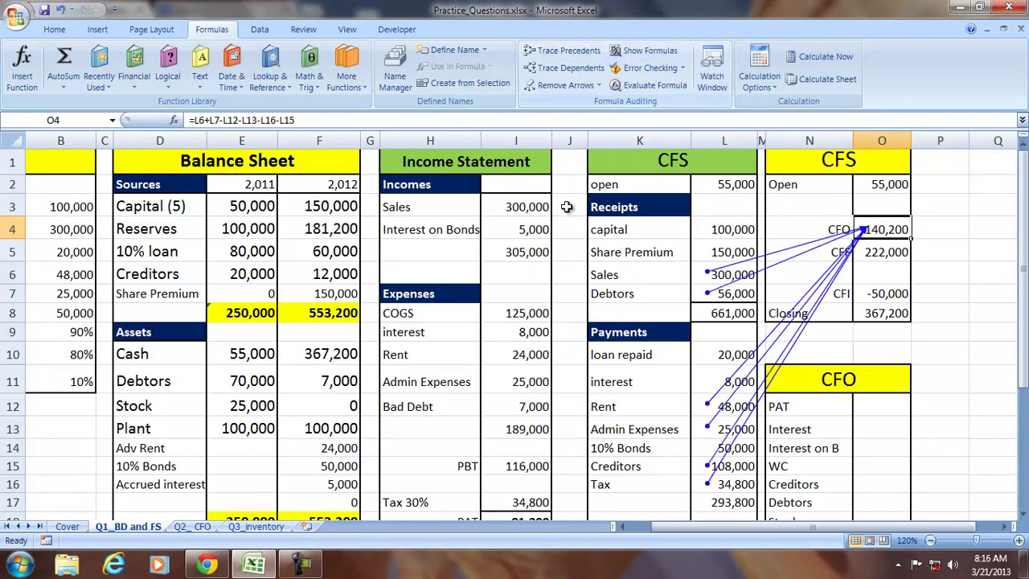
left_click(563, 85)
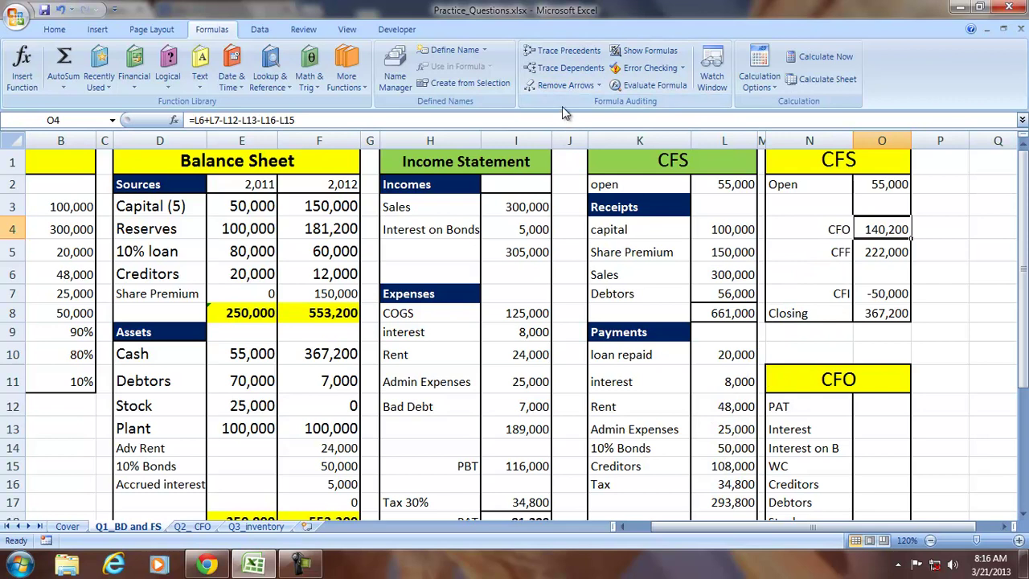
Copy the yellow bold formatting of the CIH total in L19 onto the Closing balance in O8
scroll(733, 380, "down", 1)
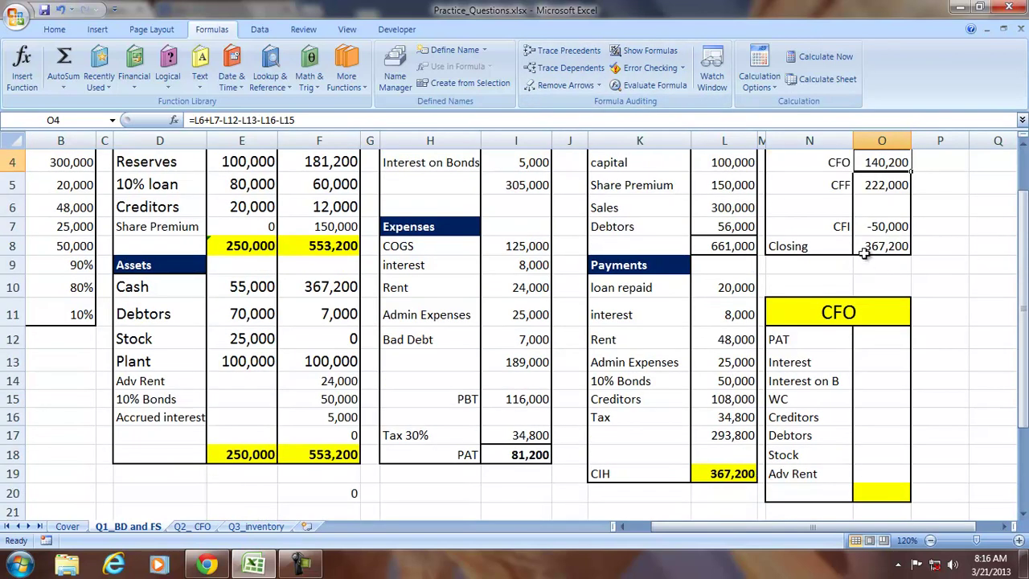
left_click(732, 473)
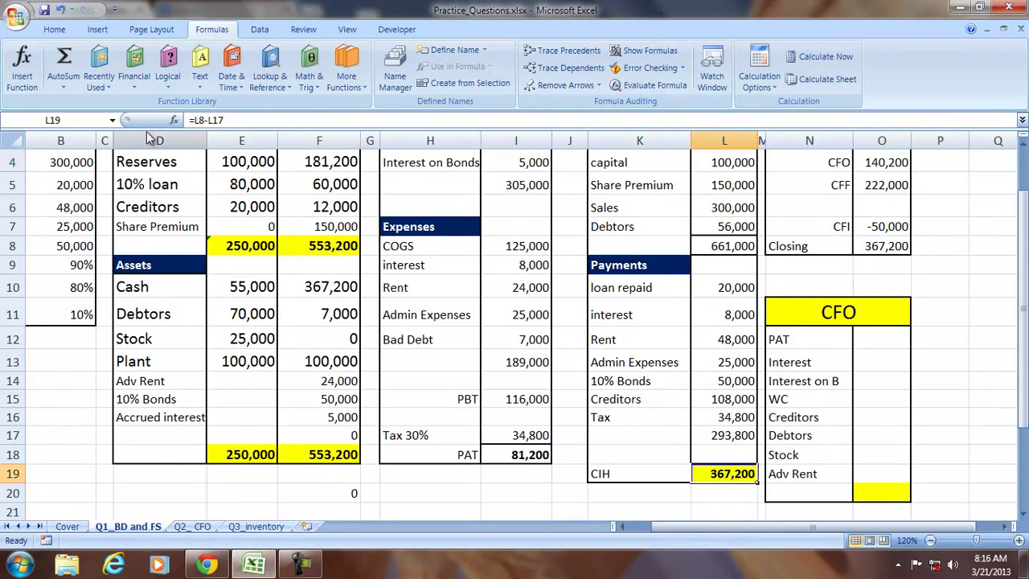
left_click(53, 29)
left_click(77, 82)
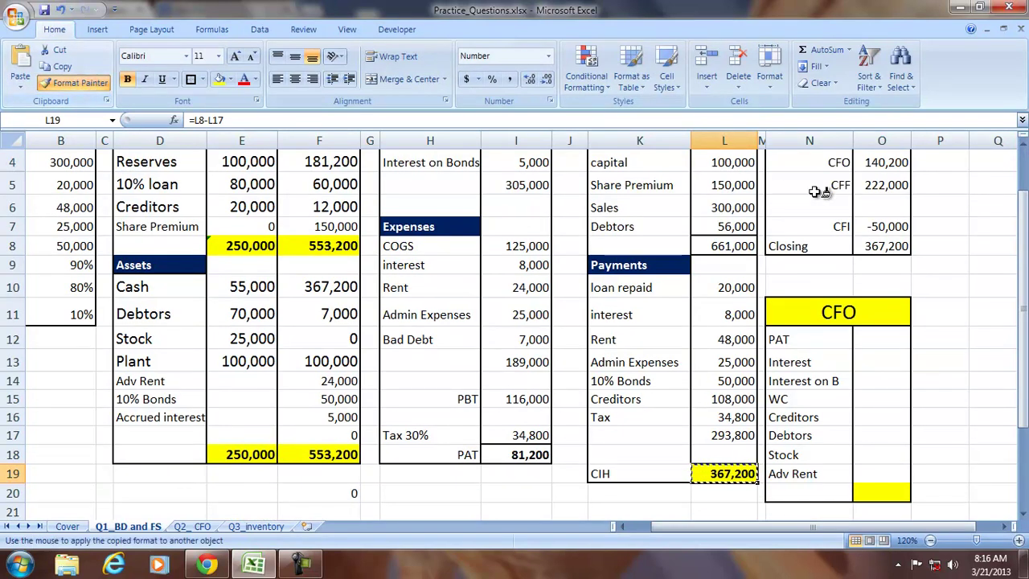
left_click(882, 246)
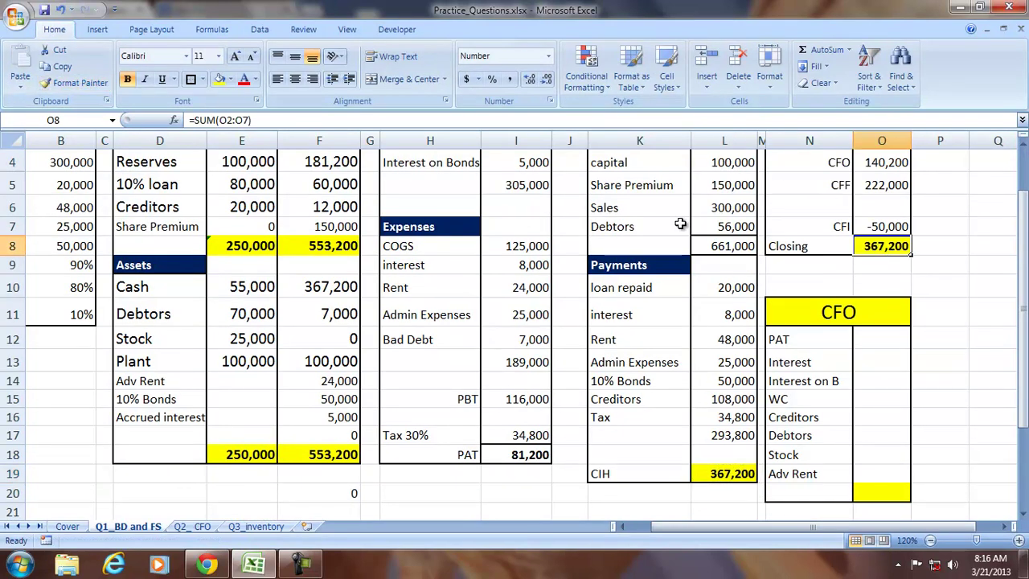
Link PAT in O12 of the CFO table to the income statement's PAT with =I18
scroll(708, 336, "up", 1)
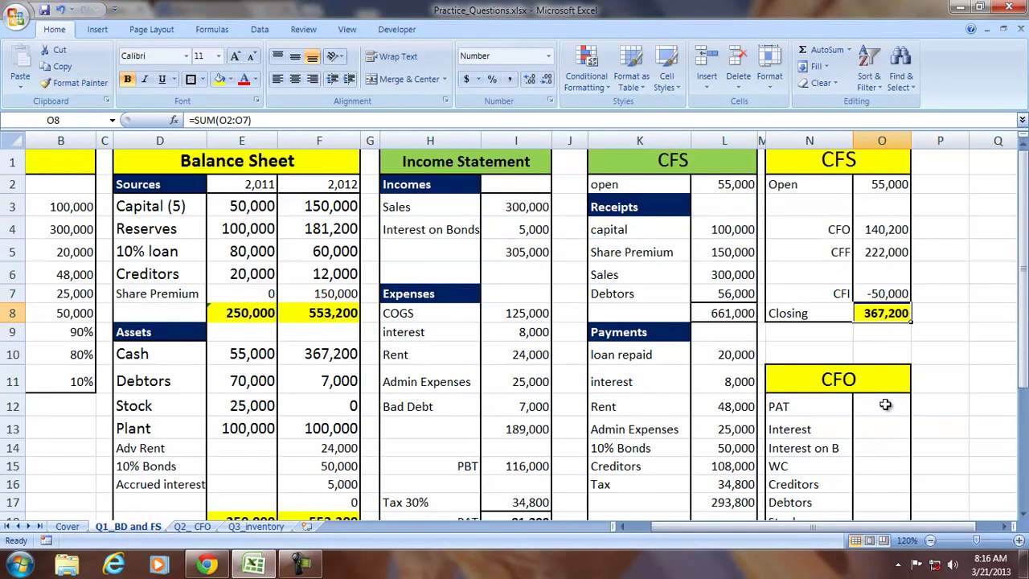
left_click_drag(718, 527, 623, 527)
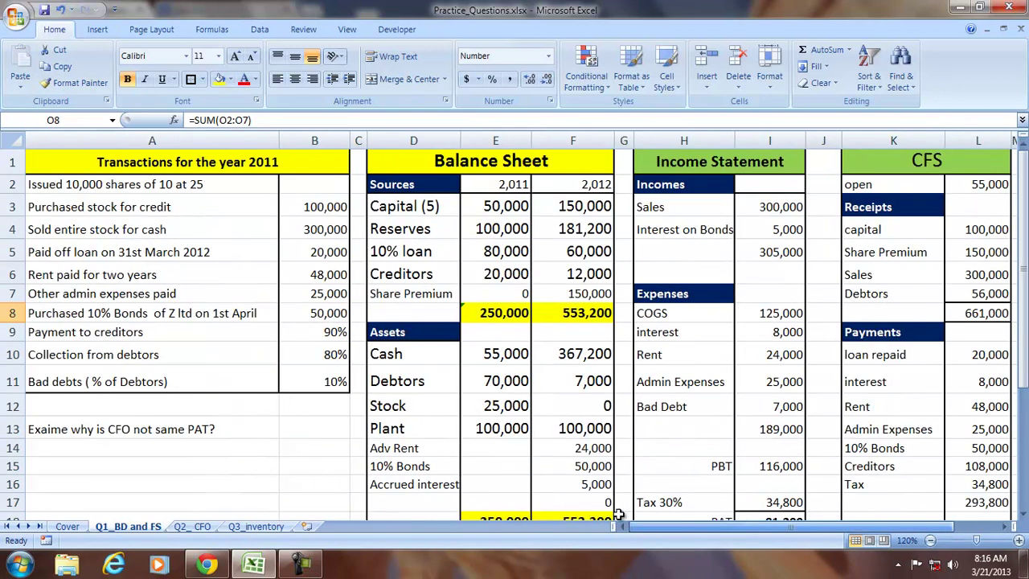
left_click_drag(896, 528, 915, 504)
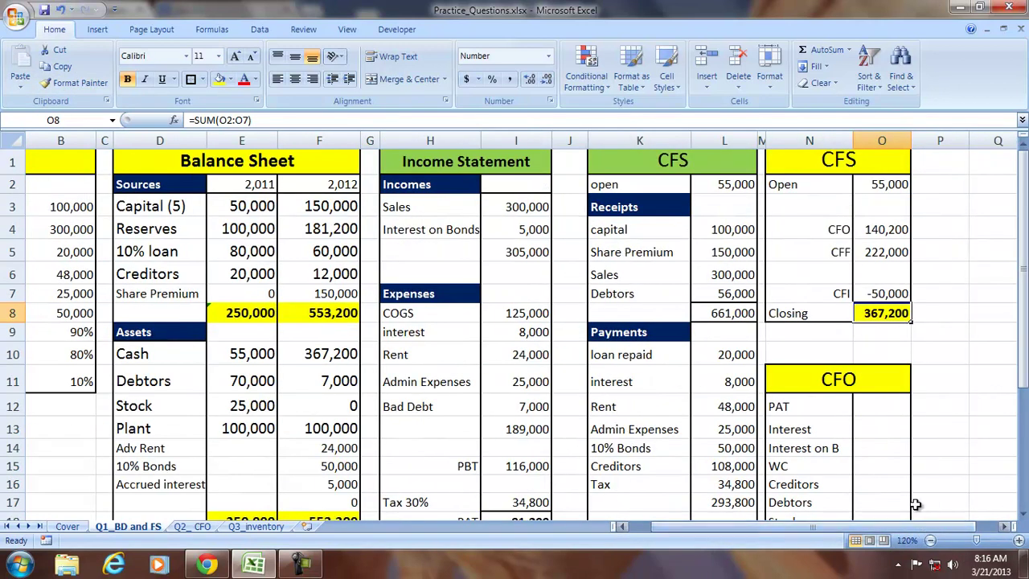
left_click(878, 404)
type("=")
scroll(381, 442, "down", 1)
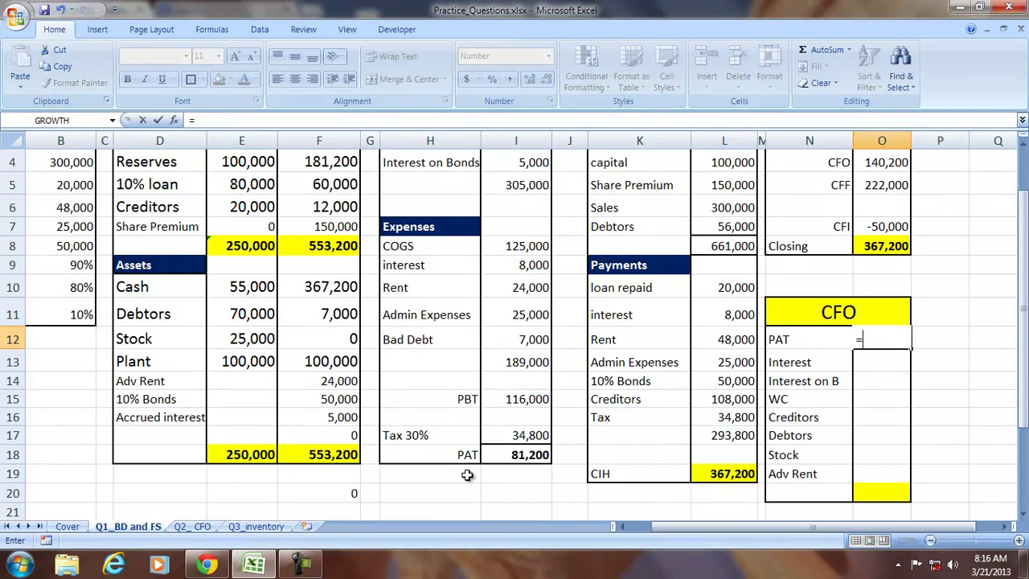
left_click(508, 455)
key("Return")
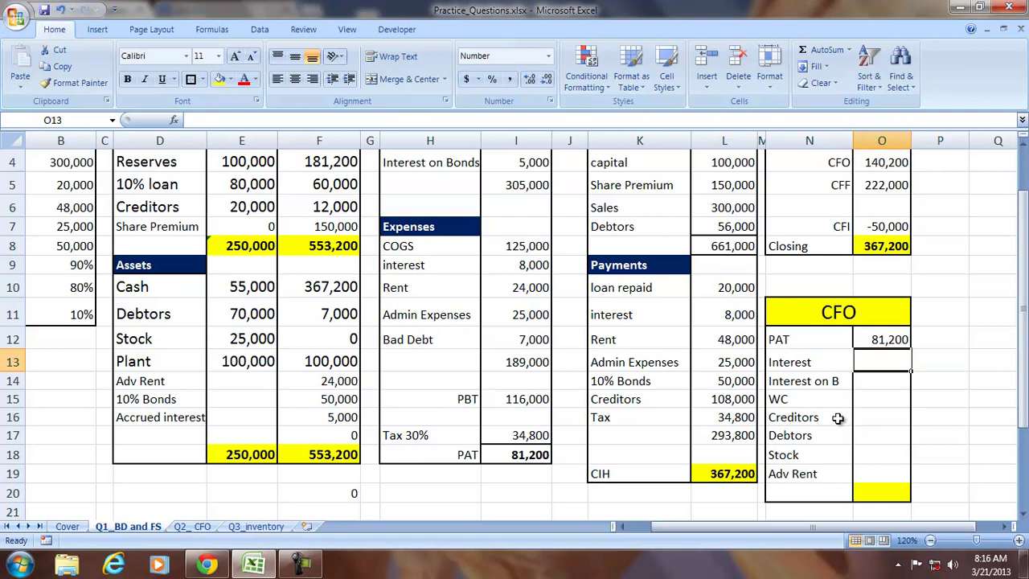
Add back interest in O13 with =I9 and deduct the interest on bonds in O14 as the negative of I4
type("=")
left_click(518, 264)
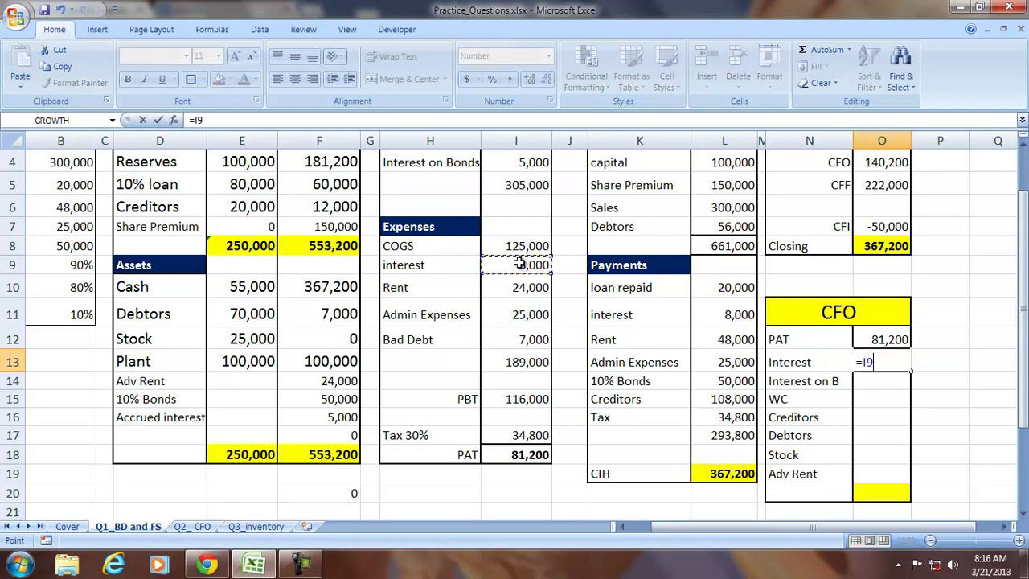
key("Return")
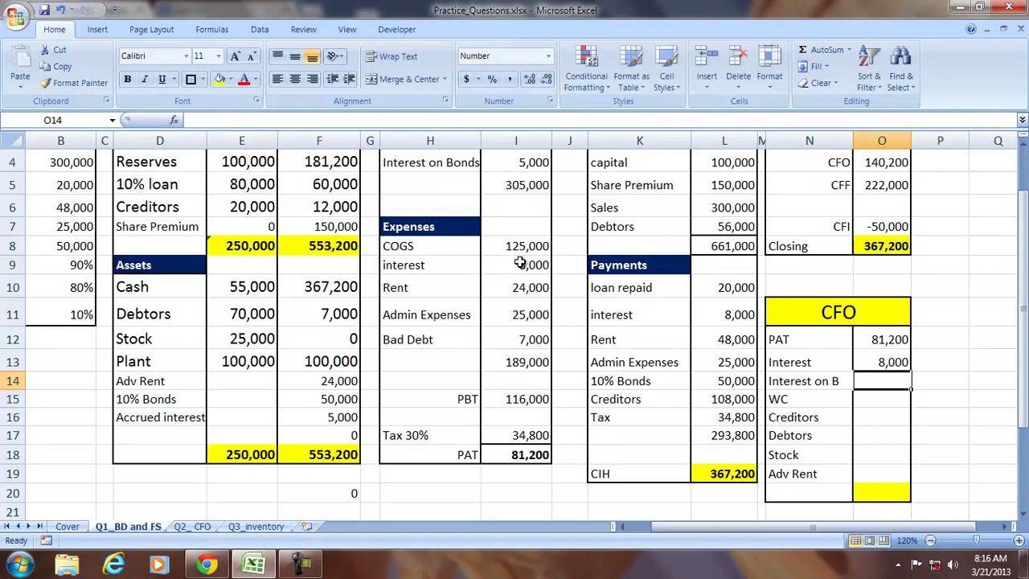
type("-")
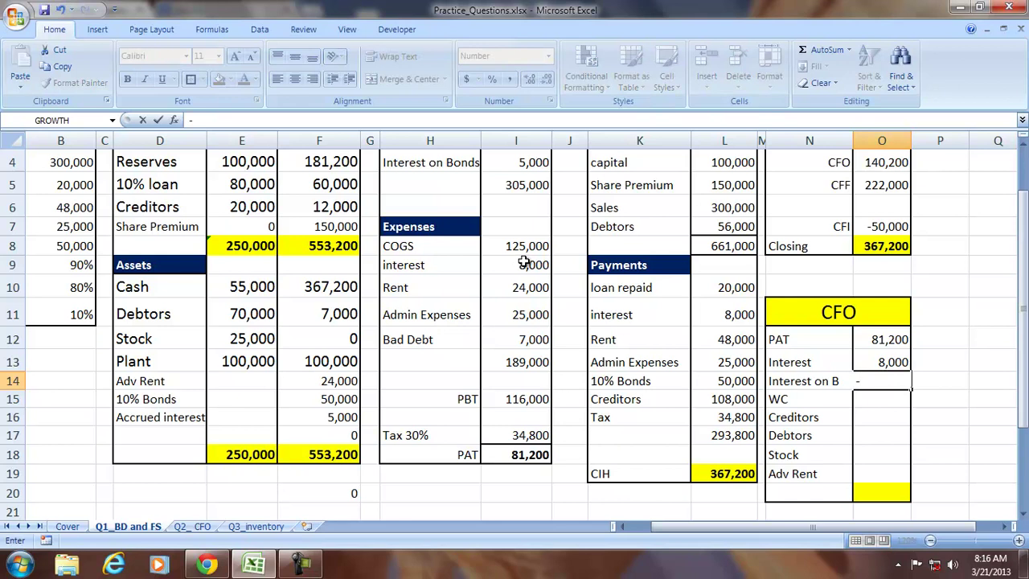
scroll(523, 262, "up", 1)
left_click(517, 231)
key("Return")
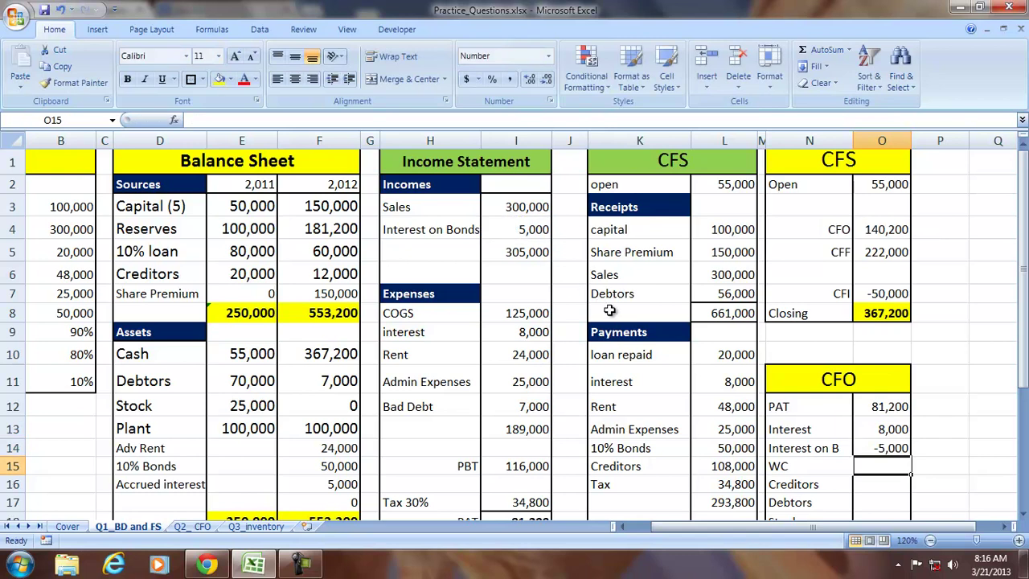
Calculate the working-capital change for Creditors in O16 as the 2012 balance minus the 2011 balance, F6-E6
scroll(828, 467, "down", 1)
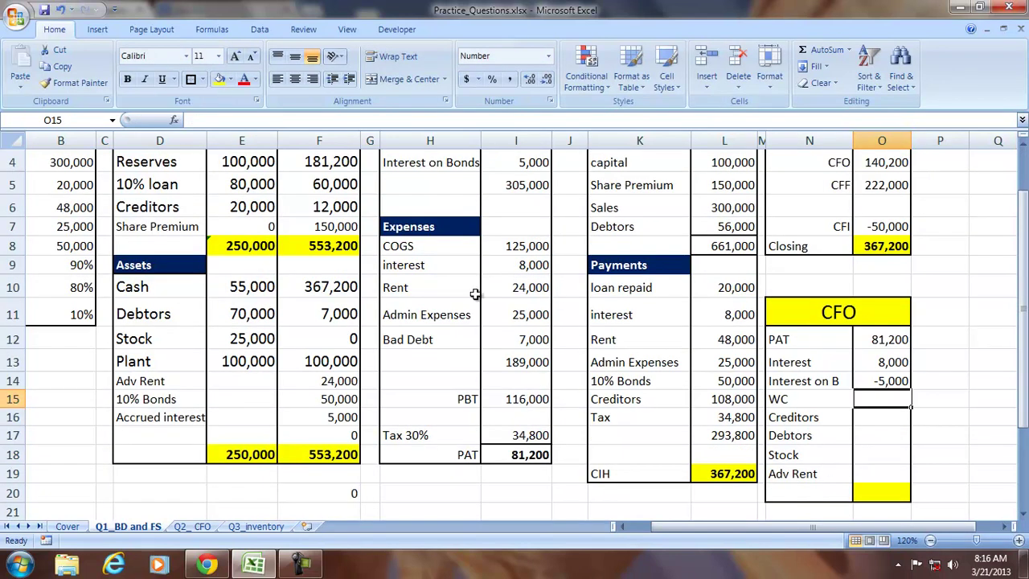
left_click(862, 423)
type("=")
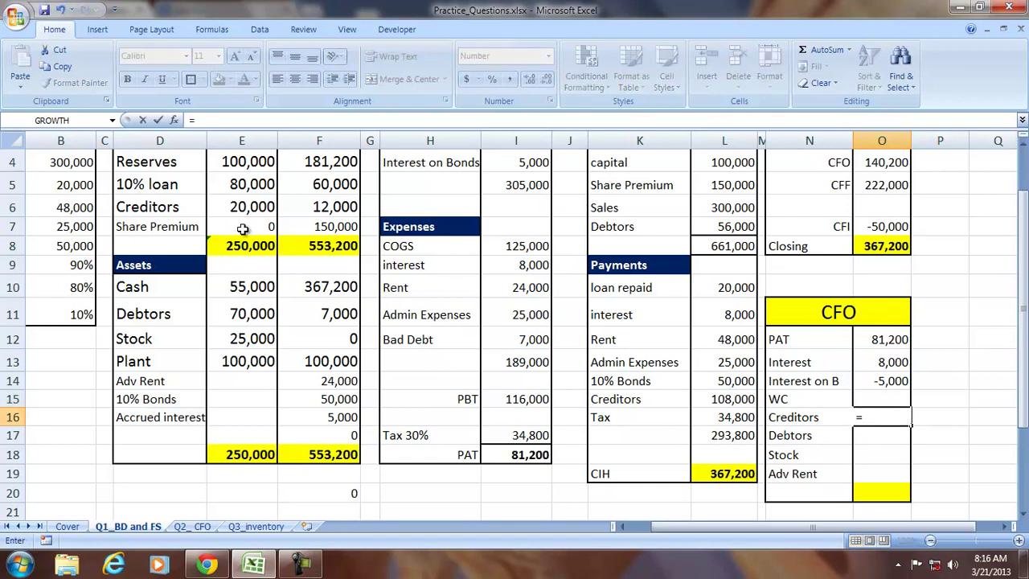
left_click(303, 205)
type("-")
left_click(224, 206)
key("Return")
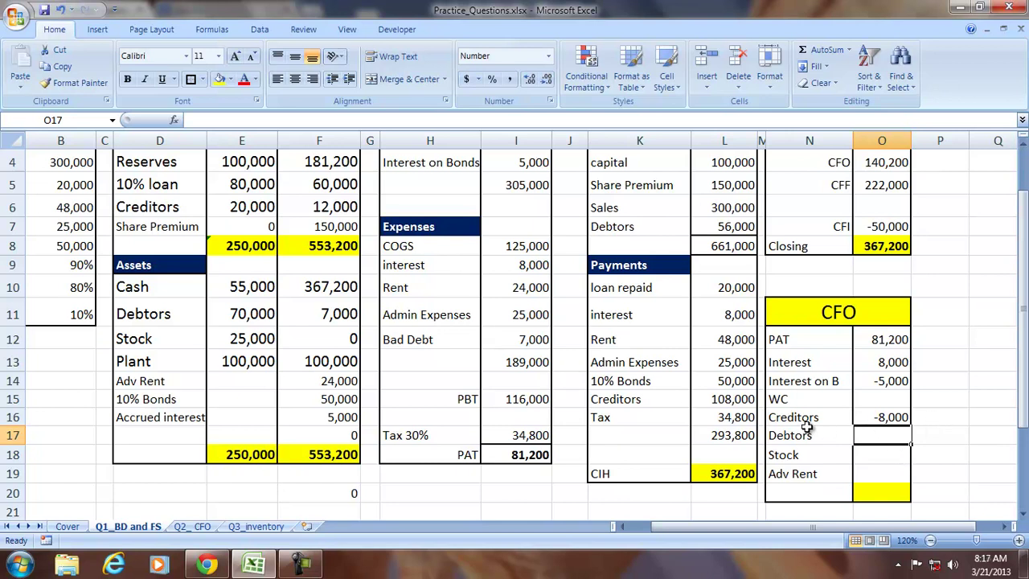
Calculate the Debtors change in O17 as the 2011 balance minus the 2012 balance with =E11-F11
type("=")
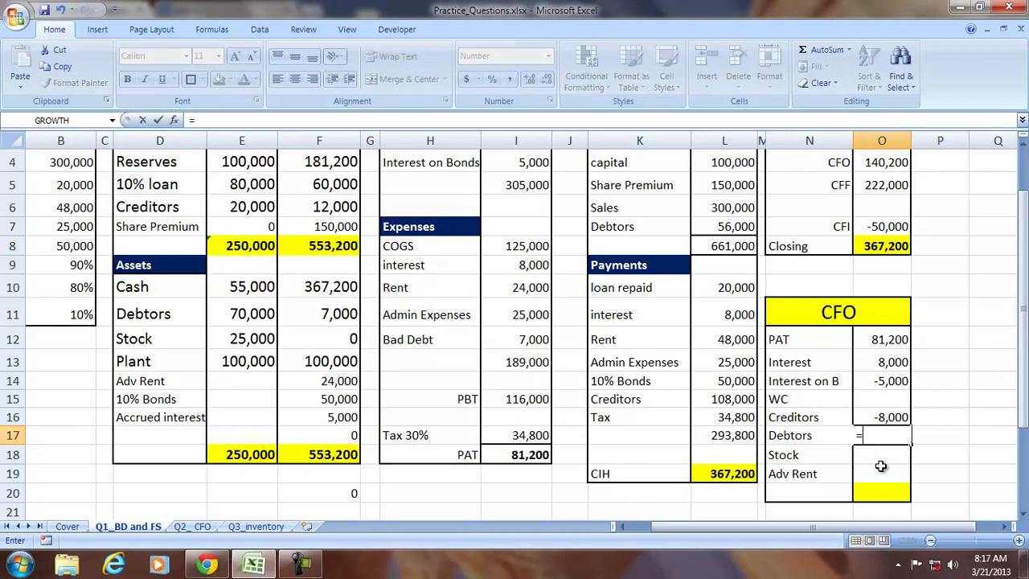
left_click(244, 313)
type("-")
left_click(321, 313)
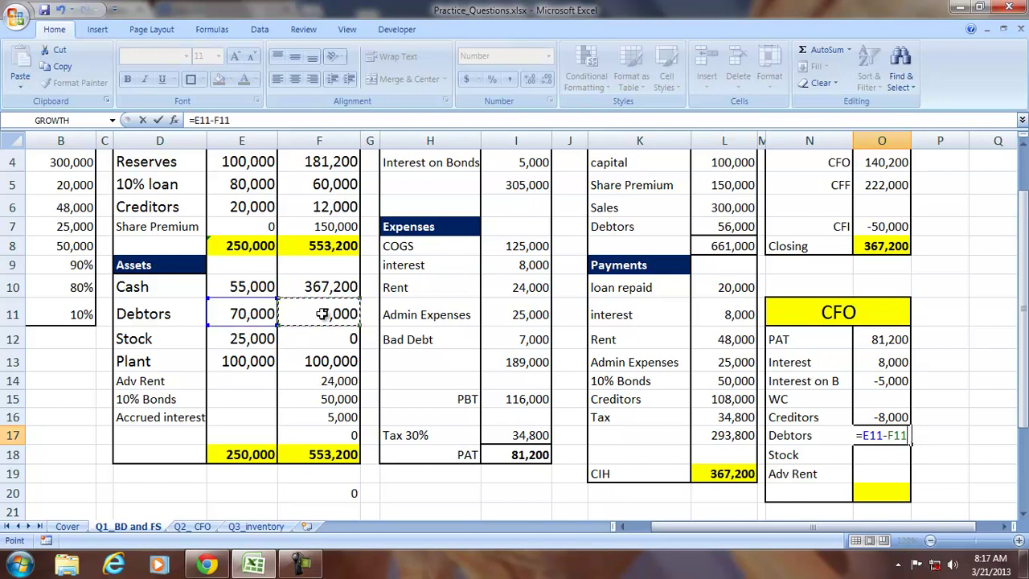
key("Return")
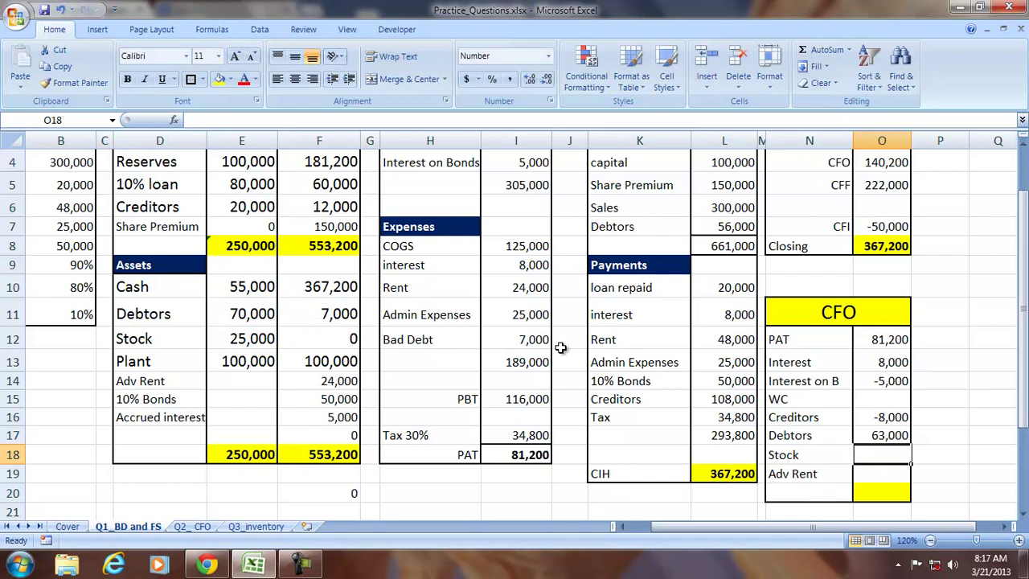
Calculate the Stock change in O18 as the 2011 balance minus the 2012 balance with =E12-F12
type("=")
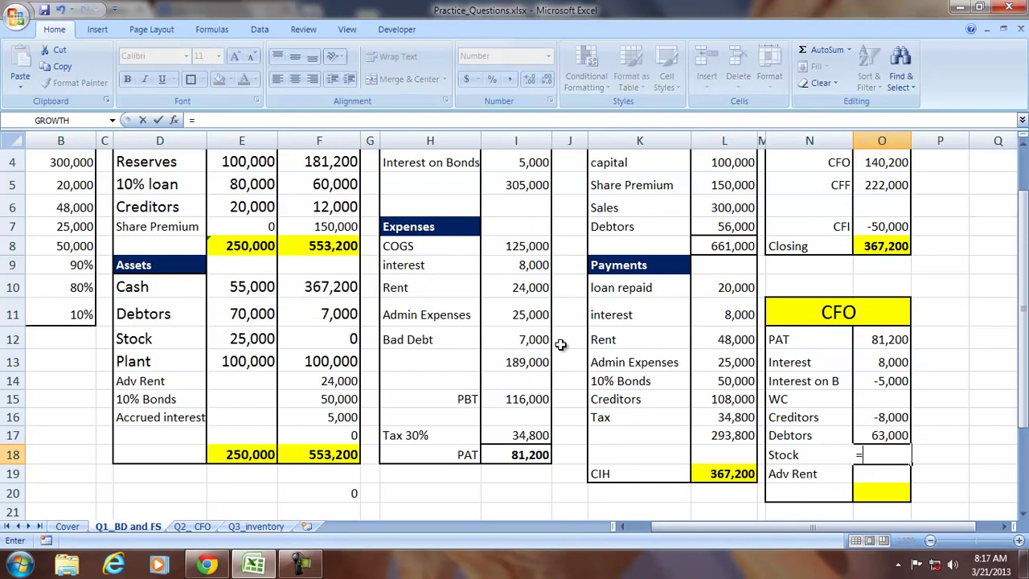
left_click(243, 340)
type("-")
left_click(299, 336)
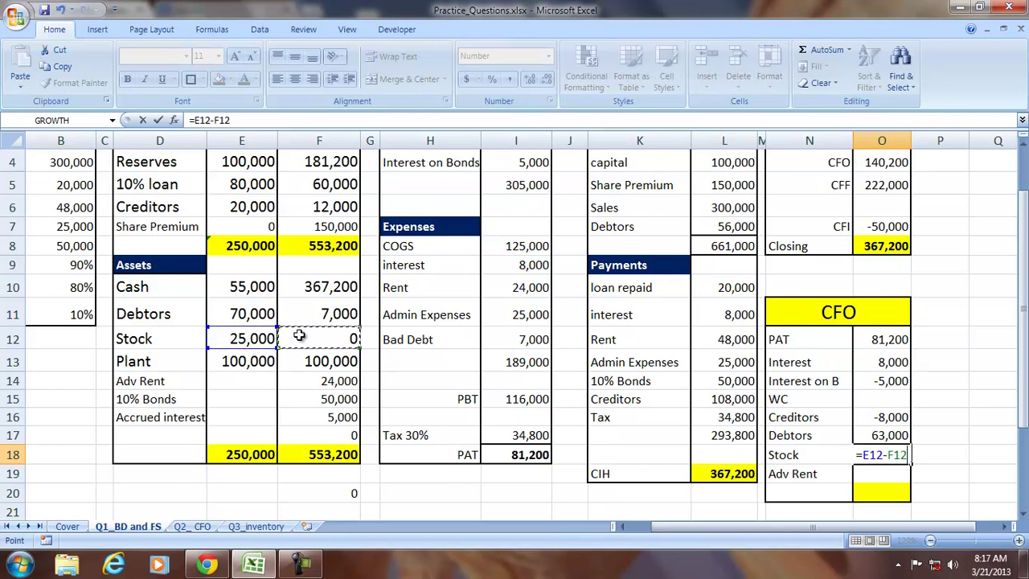
key("Return")
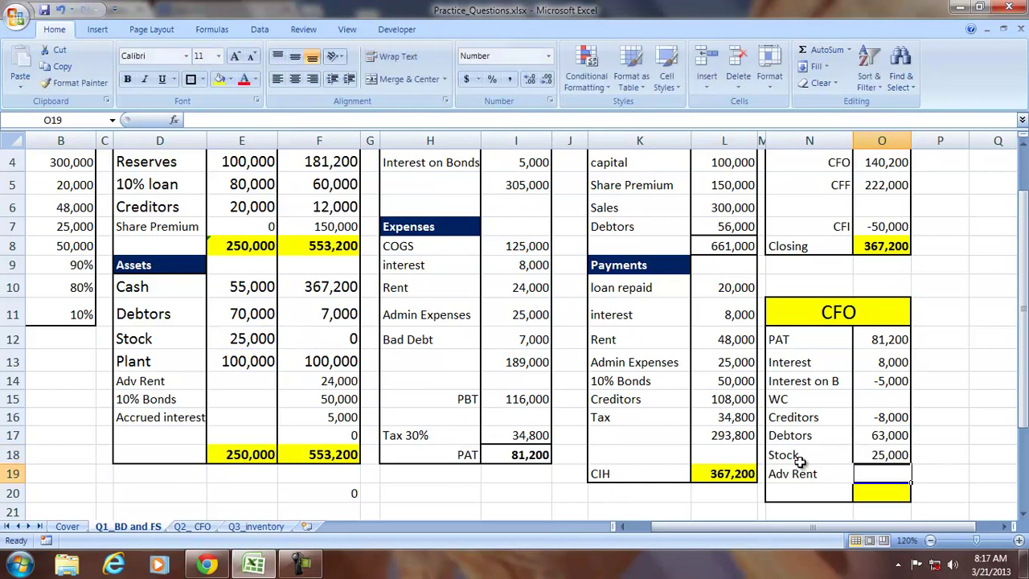
Calculate the Adv Rent change in O19 with =E14-F14 and total the CFO items O12:O19 in O20
type("=")
left_click(240, 382)
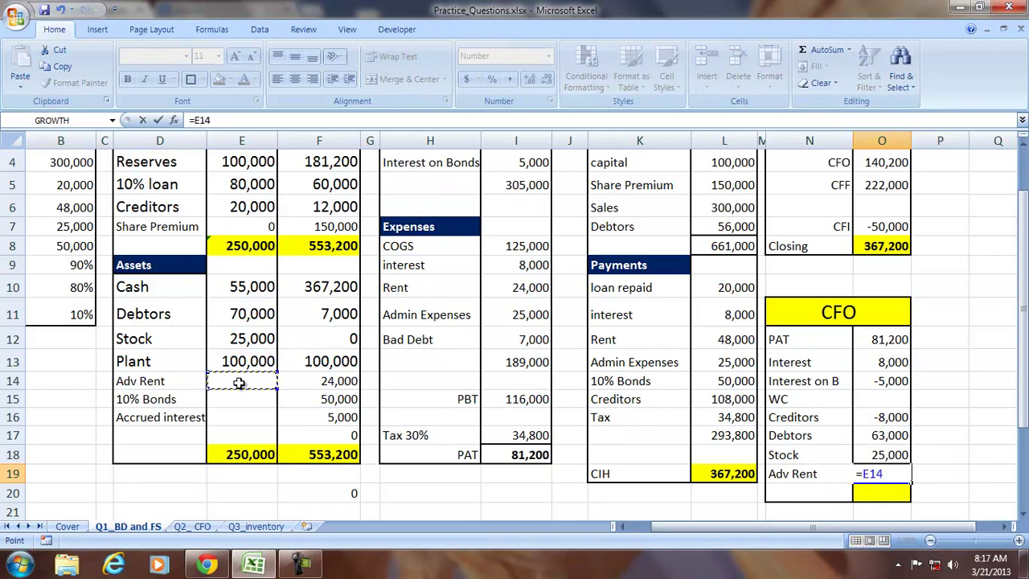
type("-")
left_click(313, 383)
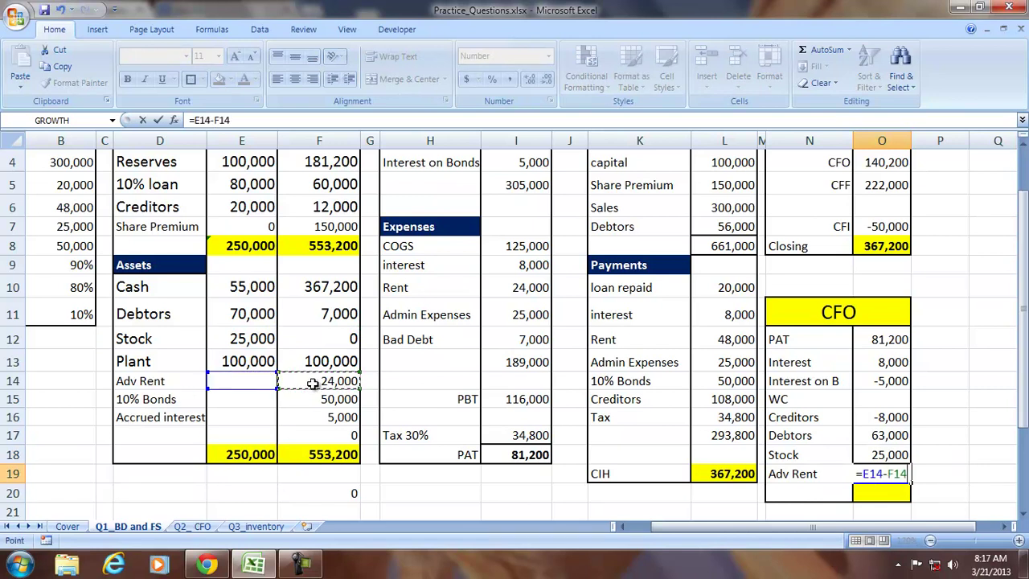
key("Return")
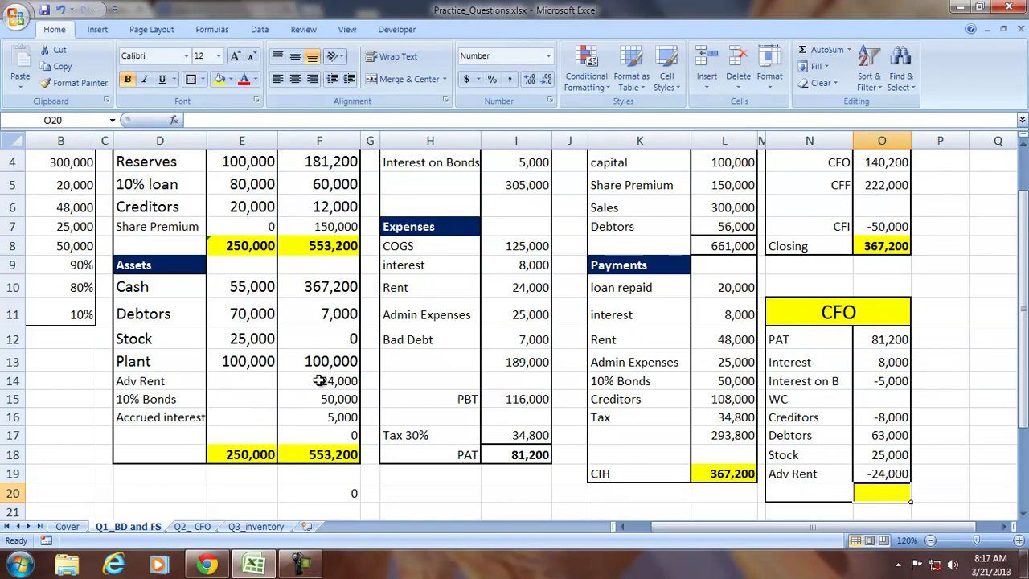
left_click_drag(880, 342, 882, 474)
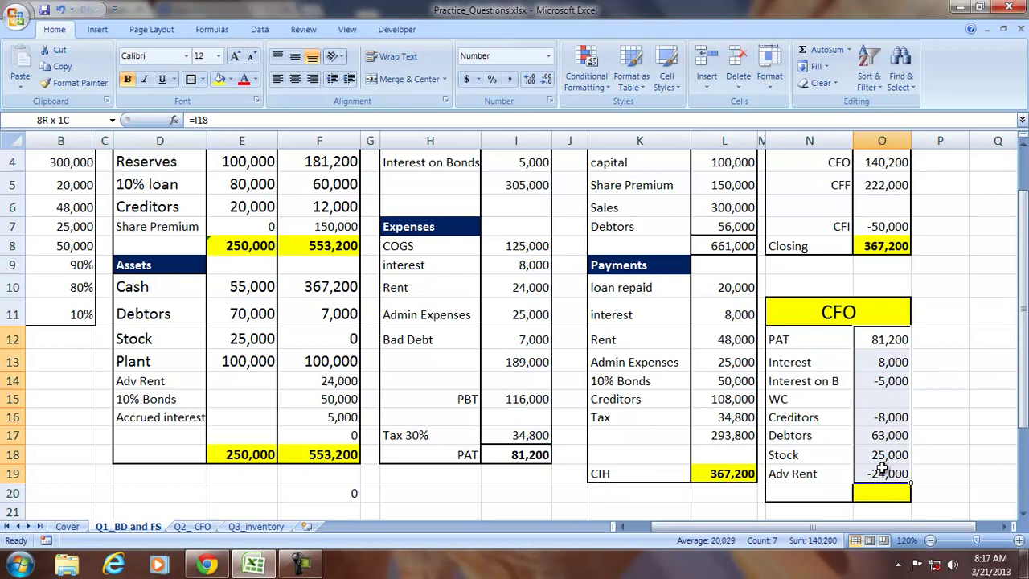
left_click(803, 51)
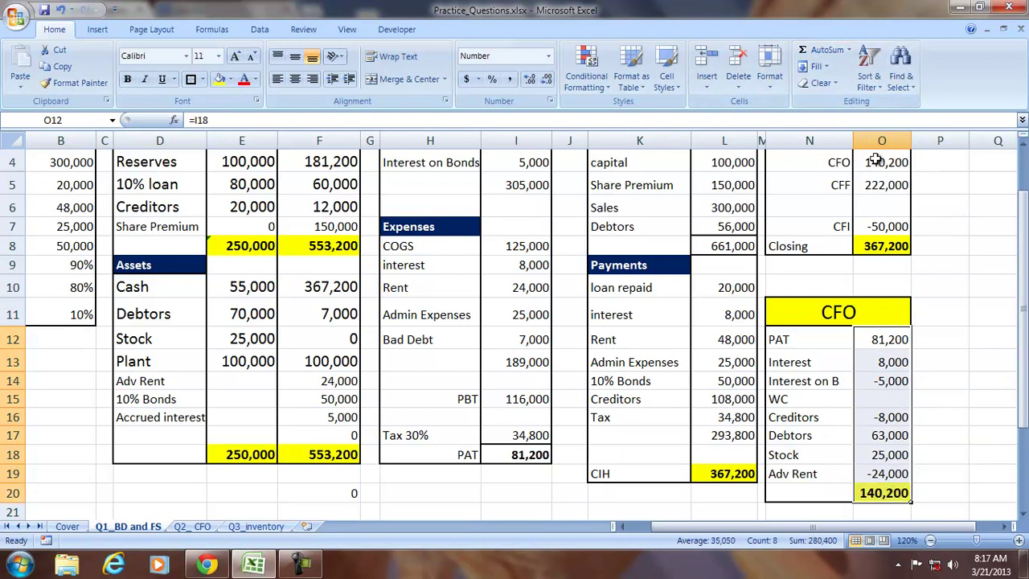
Extend the working-capital labels in N16 and N17 to "Creditors (dec)" and "Debtors (dec)"
left_click(813, 416)
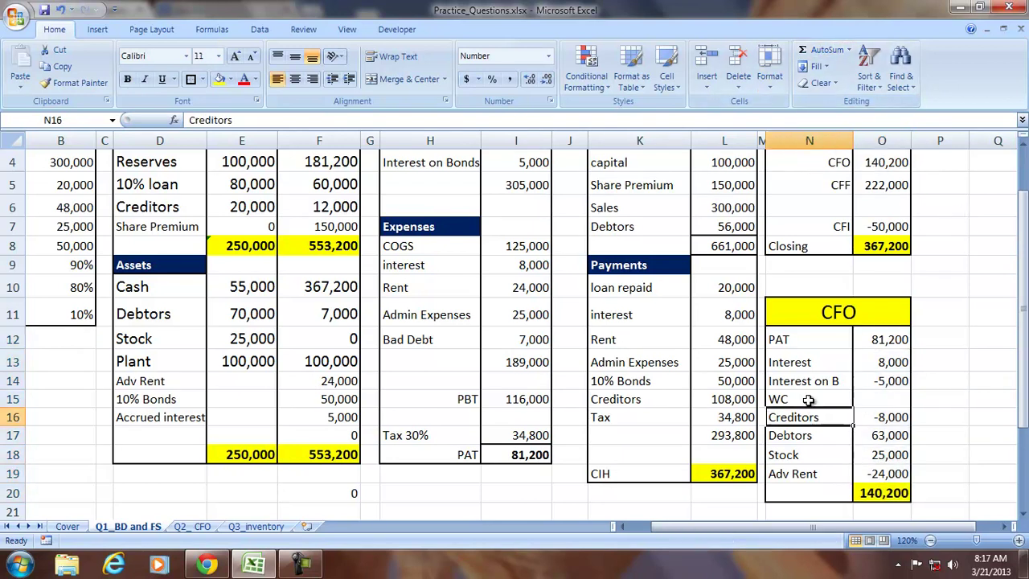
left_click(256, 120)
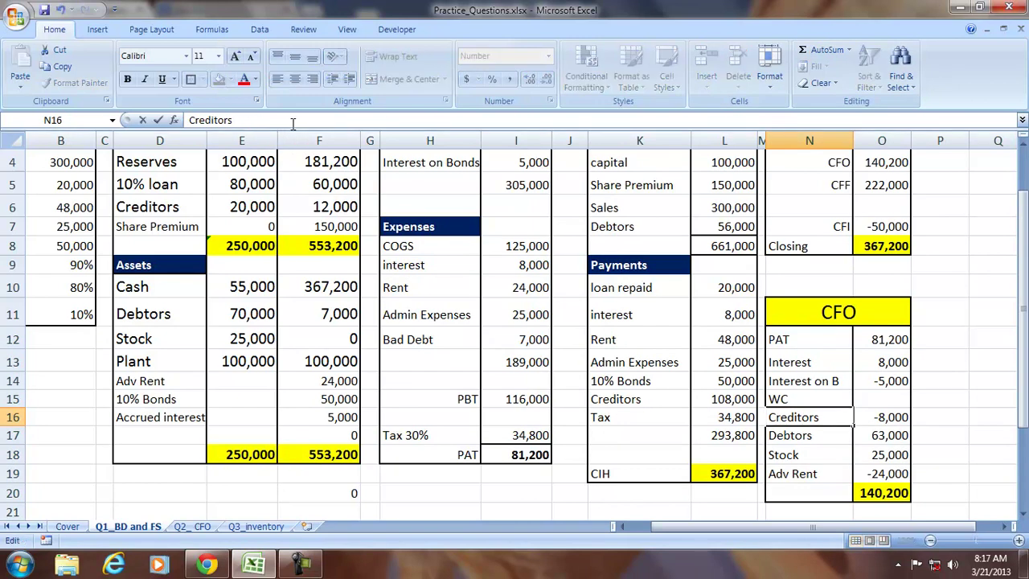
type("(decr")
key("Return")
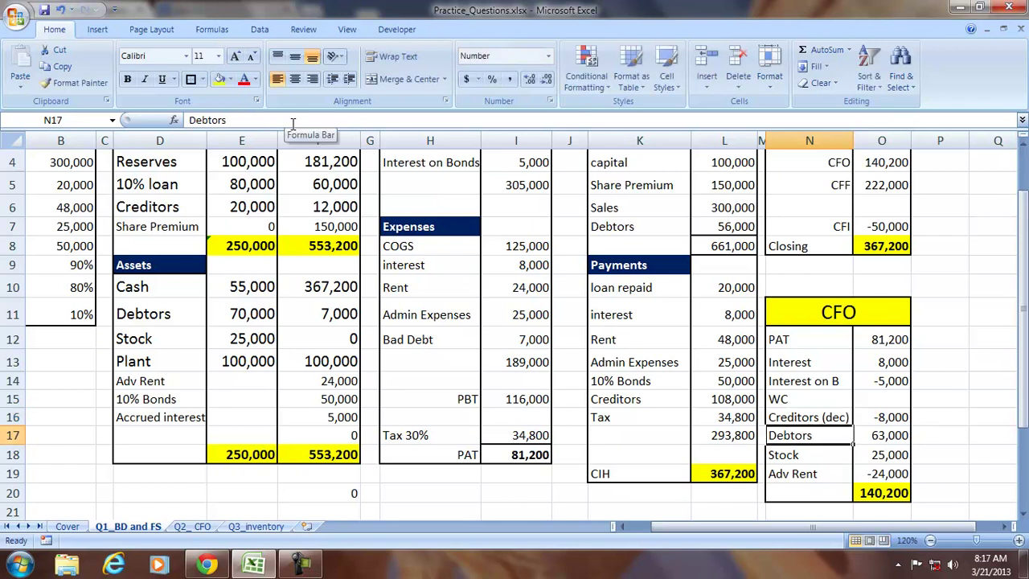
left_click(240, 120)
type("(")
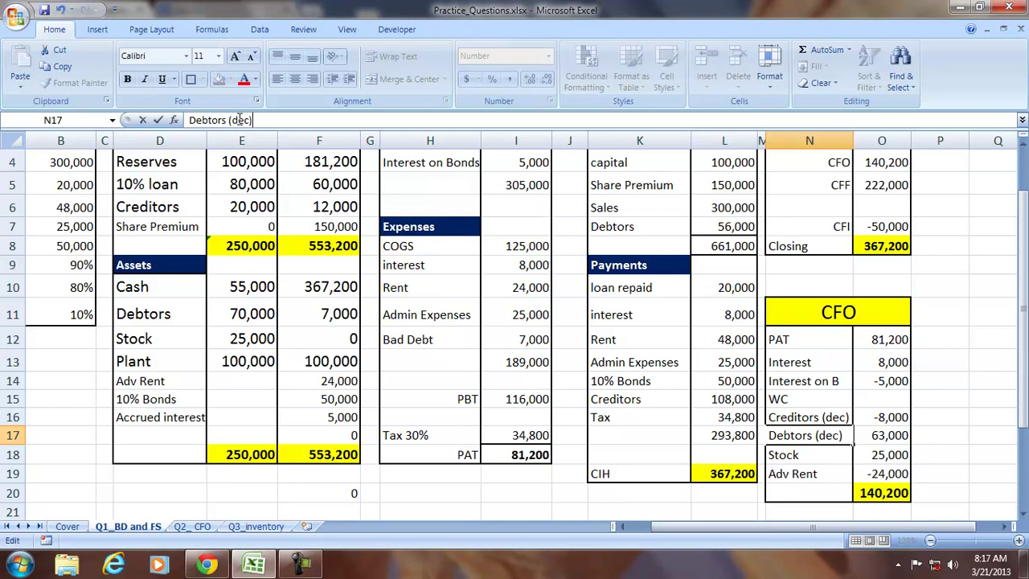
type("dec)")
key("Return")
Extend the labels in N18 and N19 to "Stock (dec)" and "Adv Rent (inc)"
left_click(232, 120)
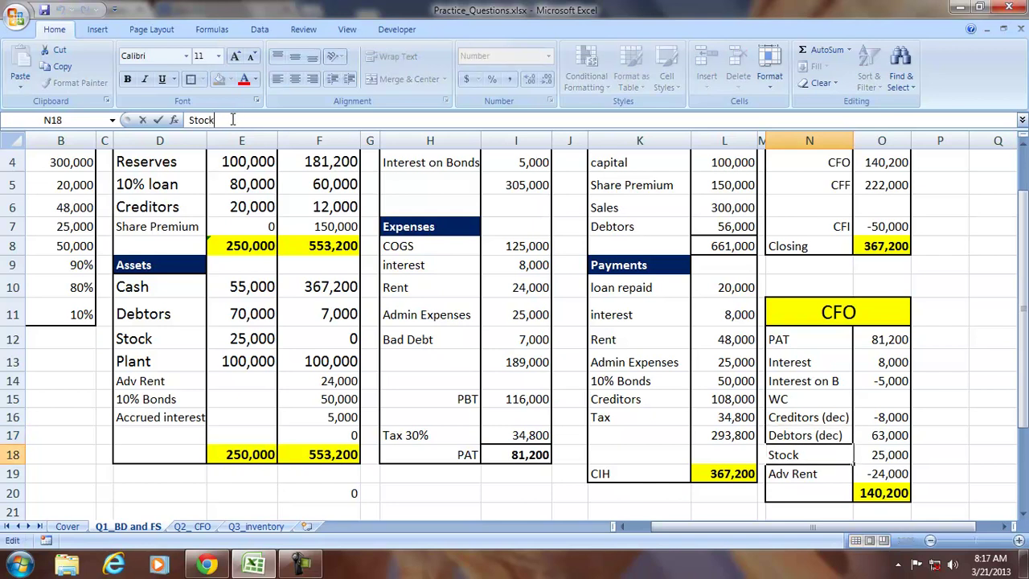
type("(dec)")
key("Return")
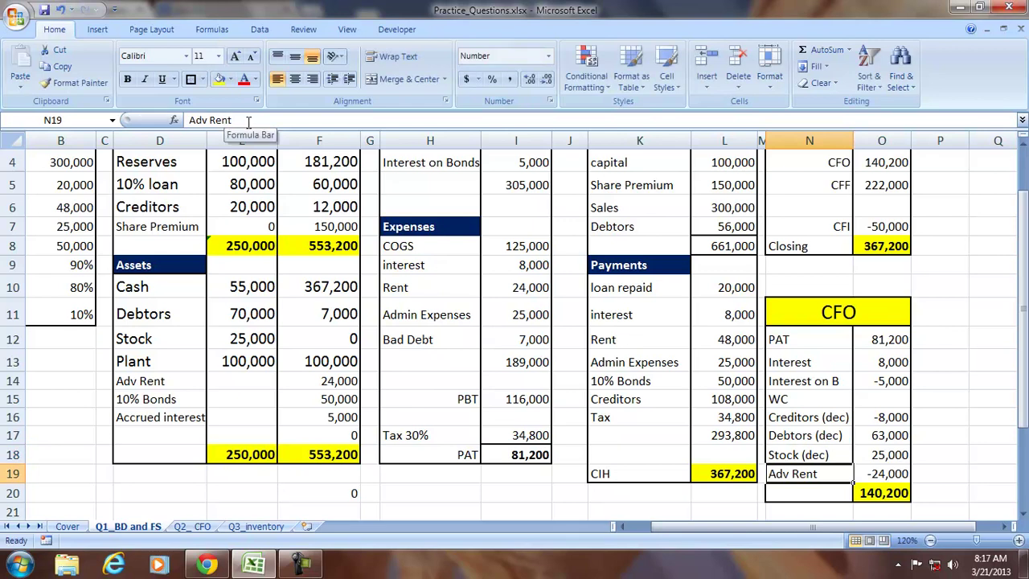
left_click(248, 122)
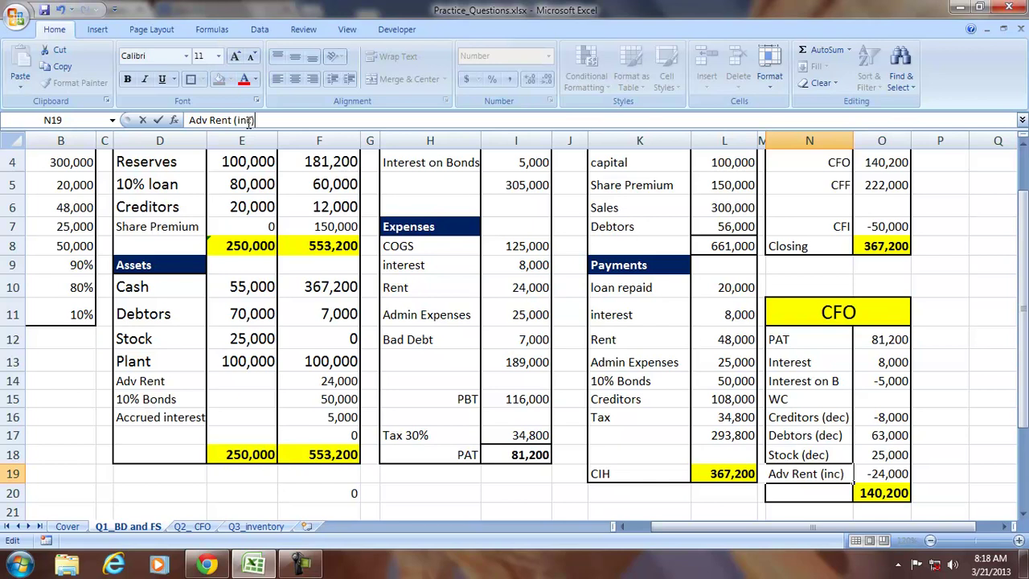
type("c)")
key("Return")
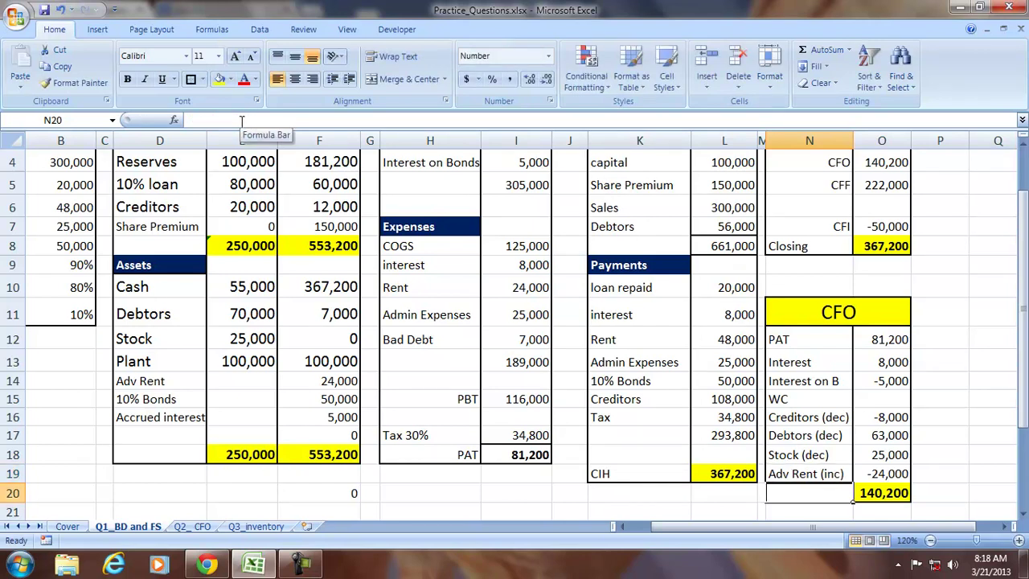
Review the 2011 transactions, the financial statements, and the CFO, CFF and CFI lines of the cash flow summary
scroll(507, 325, "up", 1)
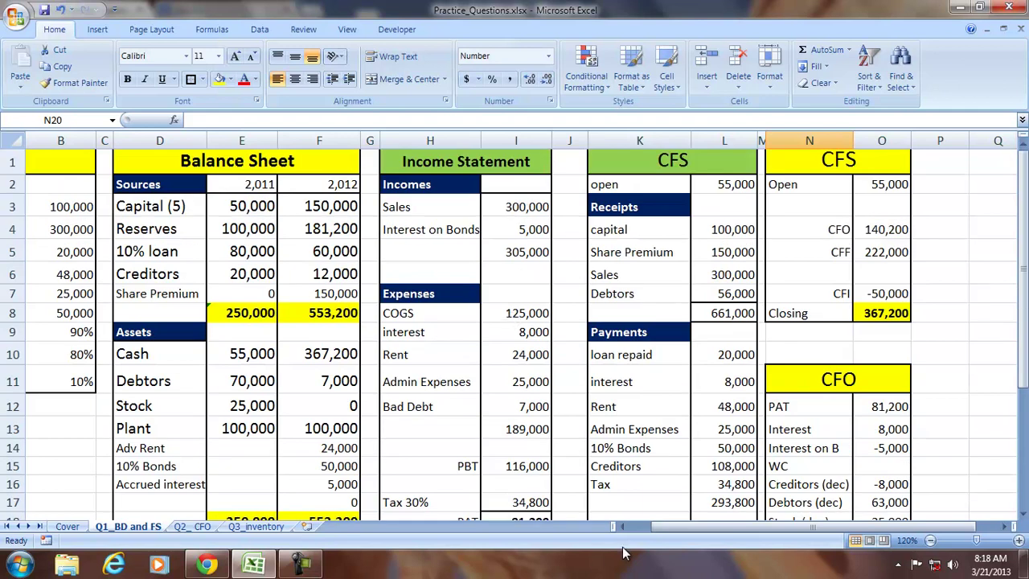
left_click_drag(652, 526, 634, 526)
left_click_drag(457, 164, 623, 191)
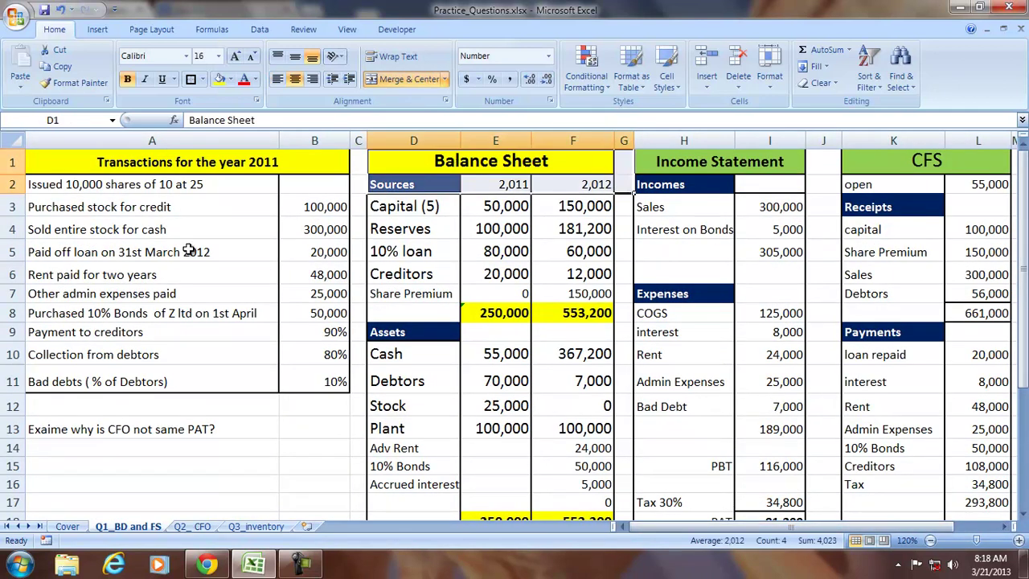
left_click_drag(894, 528, 929, 528)
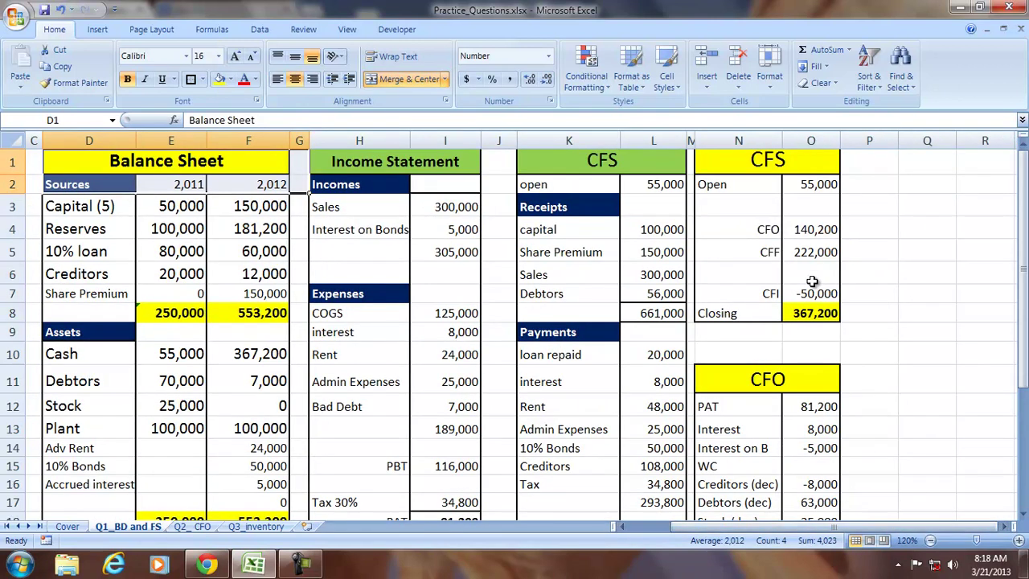
left_click(760, 233)
left_click(755, 253)
left_click(748, 291)
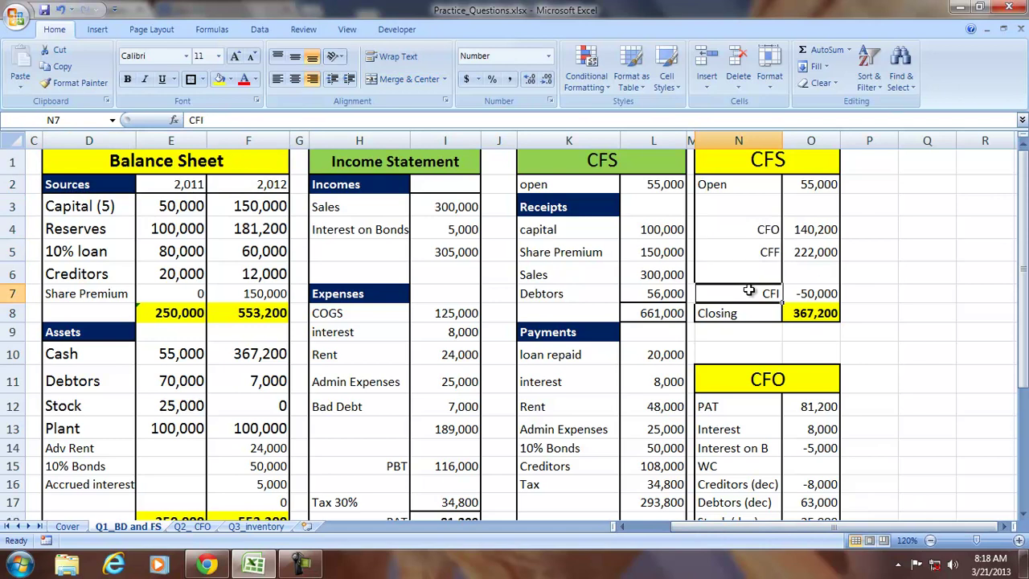
scroll(752, 296, "down", 2)
scroll(755, 298, "up", 1)
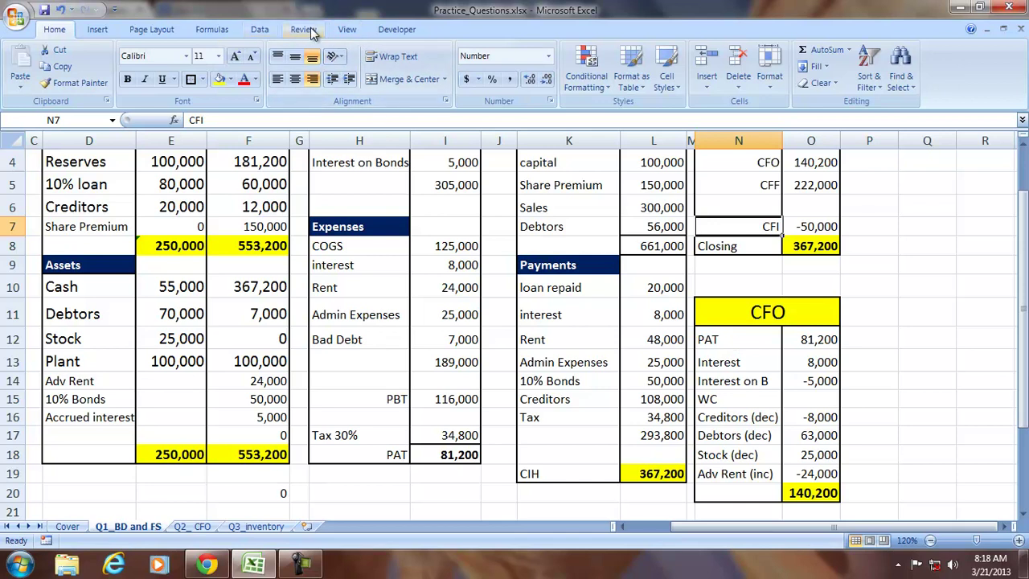
Set the worksheet zoom to 75% and bring the transactions and all the statements into view
left_click(346, 31)
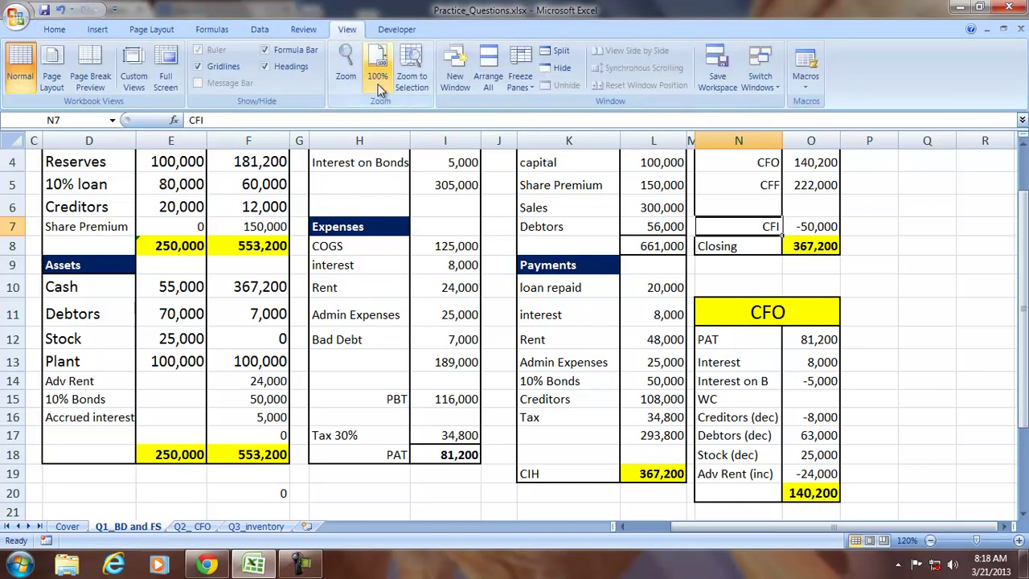
left_click(346, 69)
left_click(549, 351)
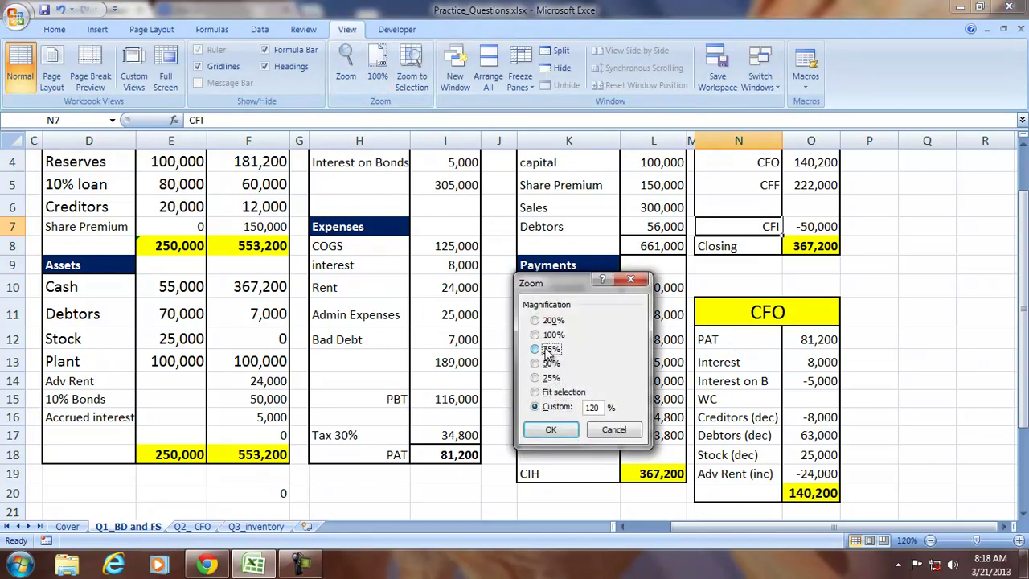
left_click(555, 430)
left_click_drag(679, 527, 650, 525)
Set the worksheet zoom to 100% and select the CFI amount in O7
left_click(354, 74)
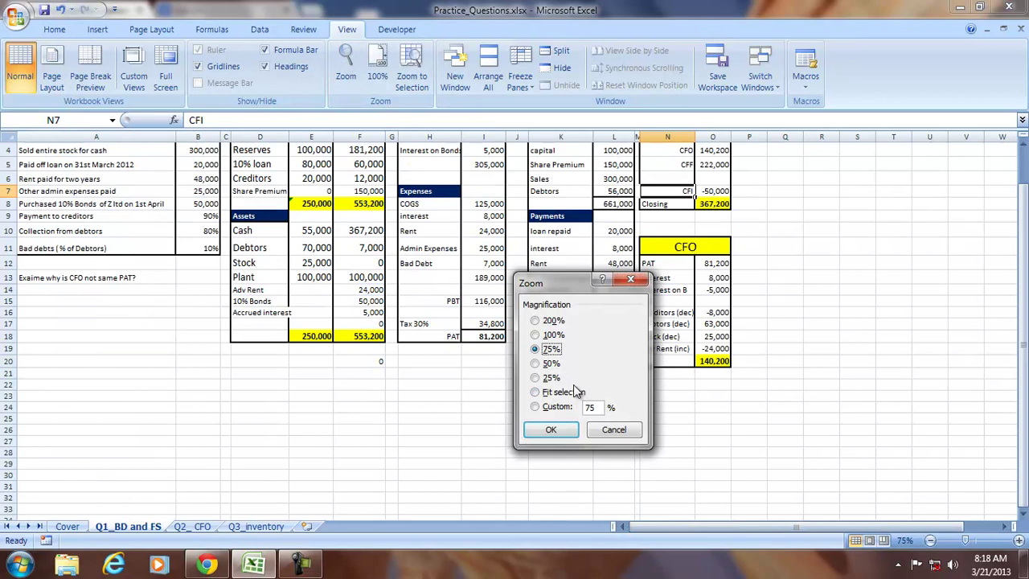
left_click(542, 336)
left_click(551, 430)
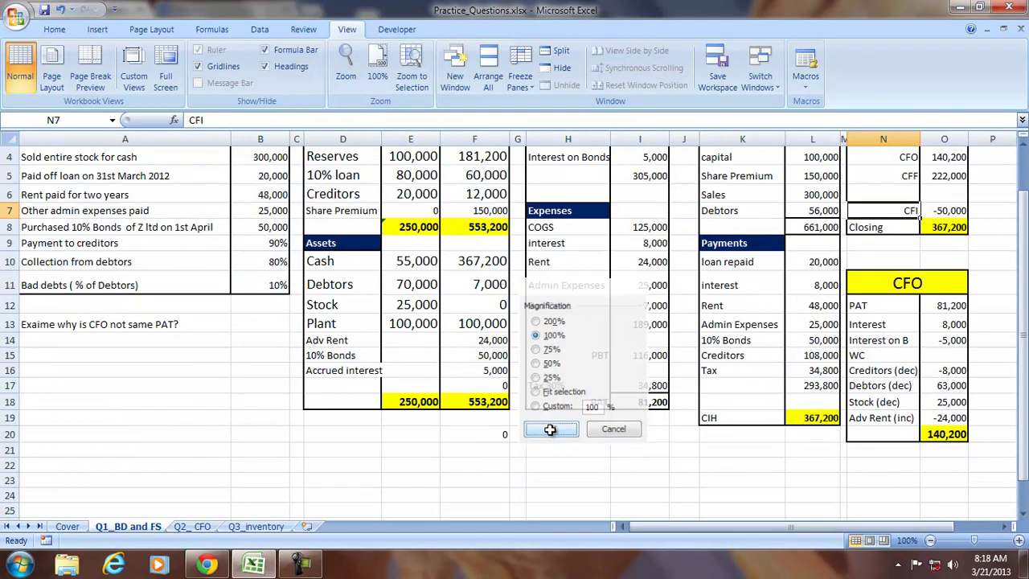
scroll(551, 403, "up", 1)
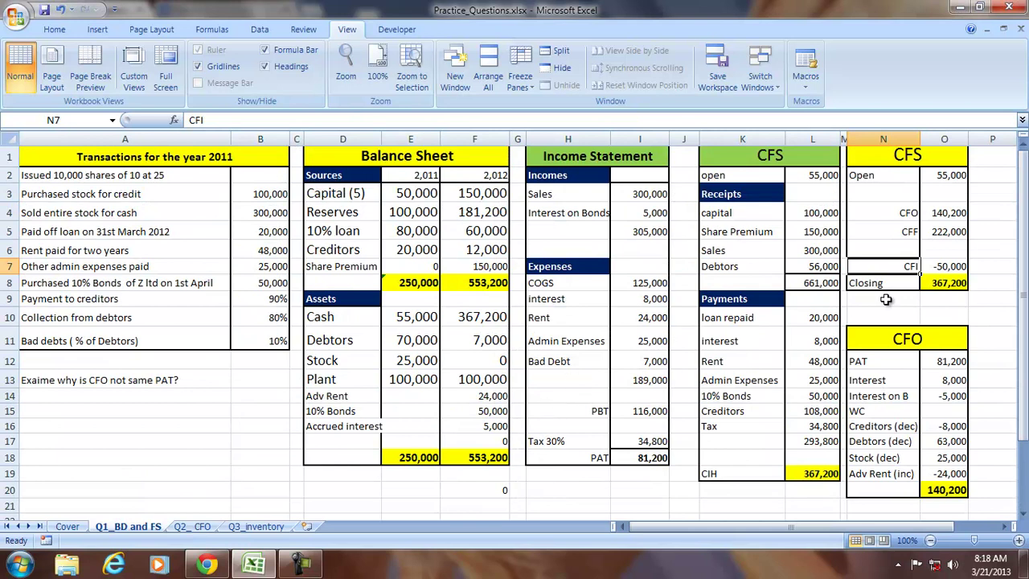
left_click(957, 268)
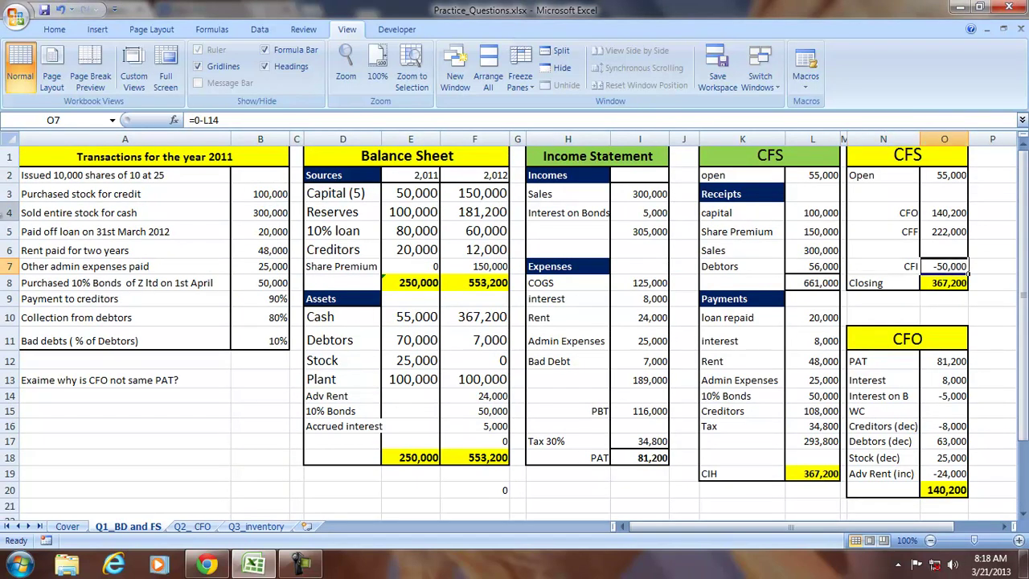